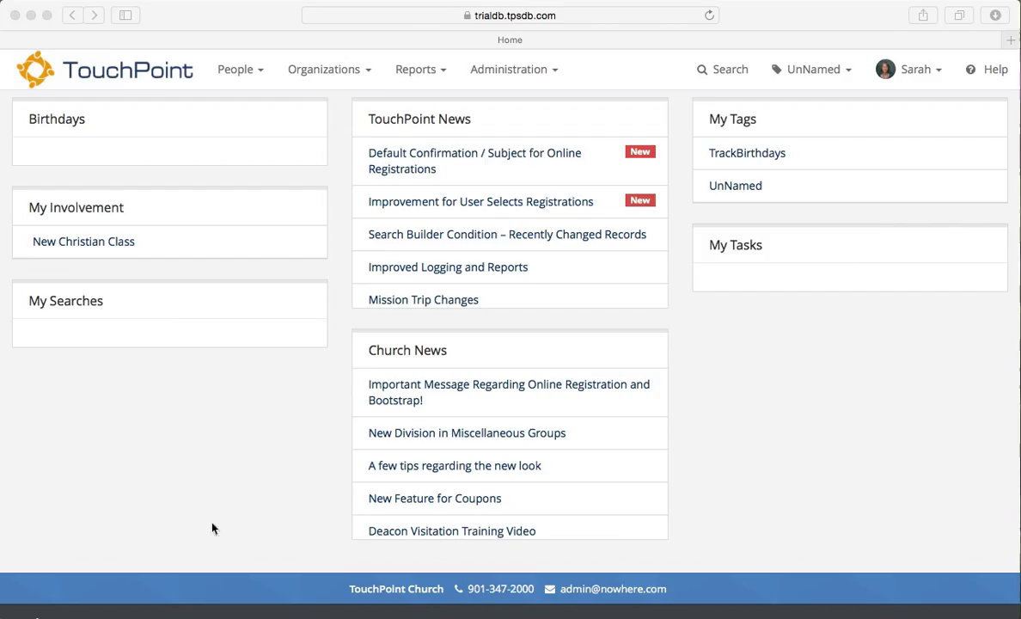
Step: Go to Organizations > Search / Manage and review the three 'new moms' organizations and their birthday ranges
left_click(339, 75)
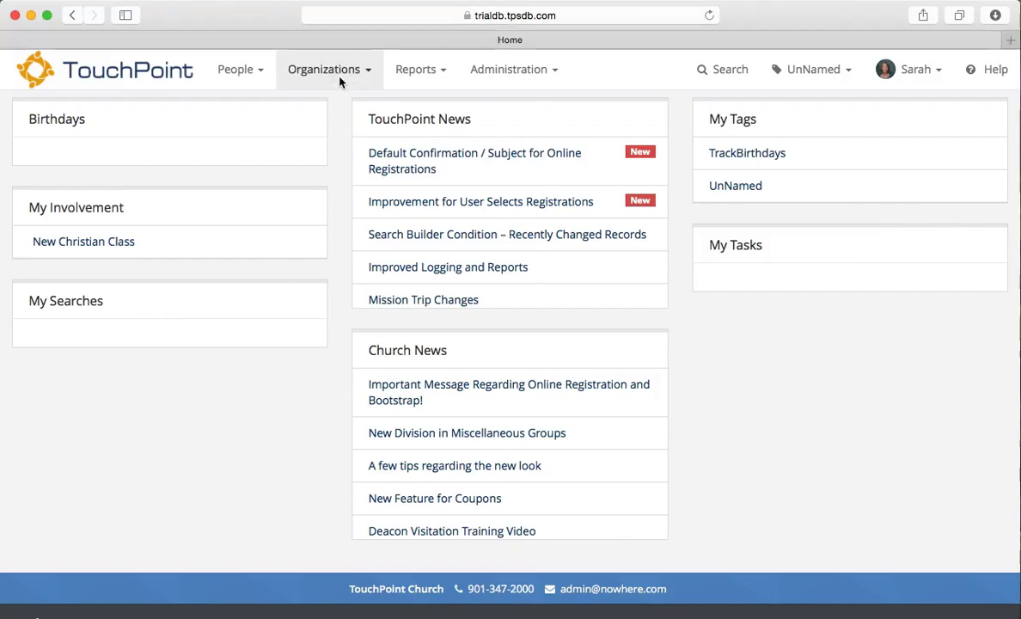
left_click(341, 74)
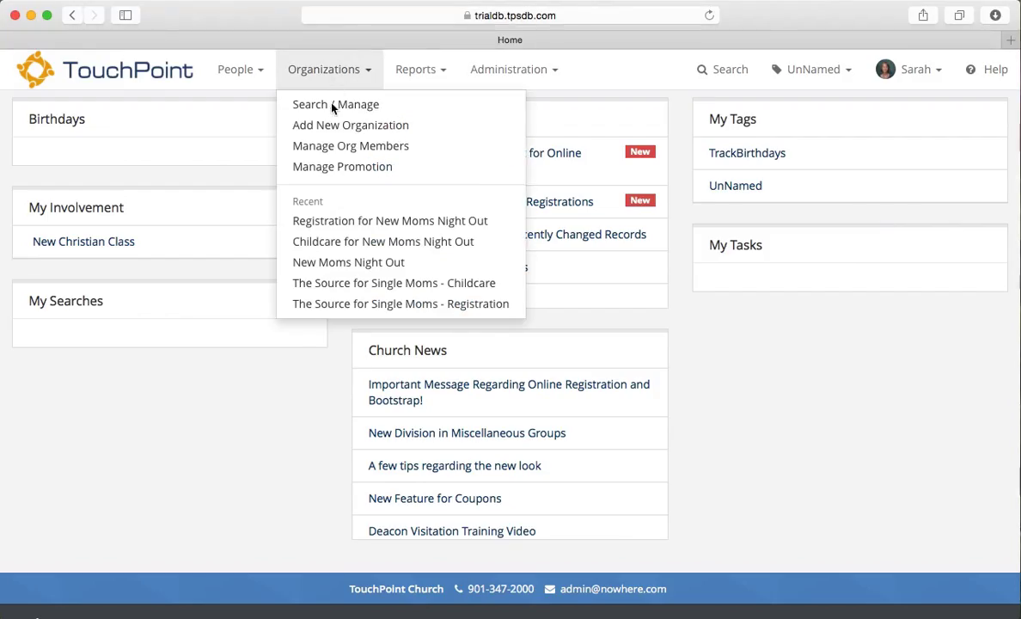
left_click(333, 105)
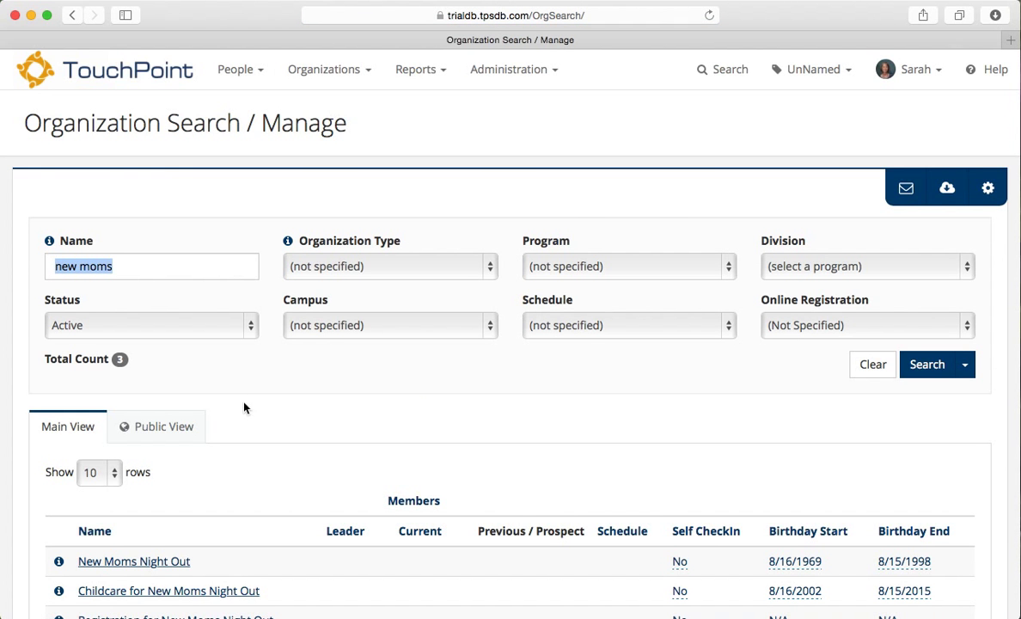
scroll(226, 372, "down", 3)
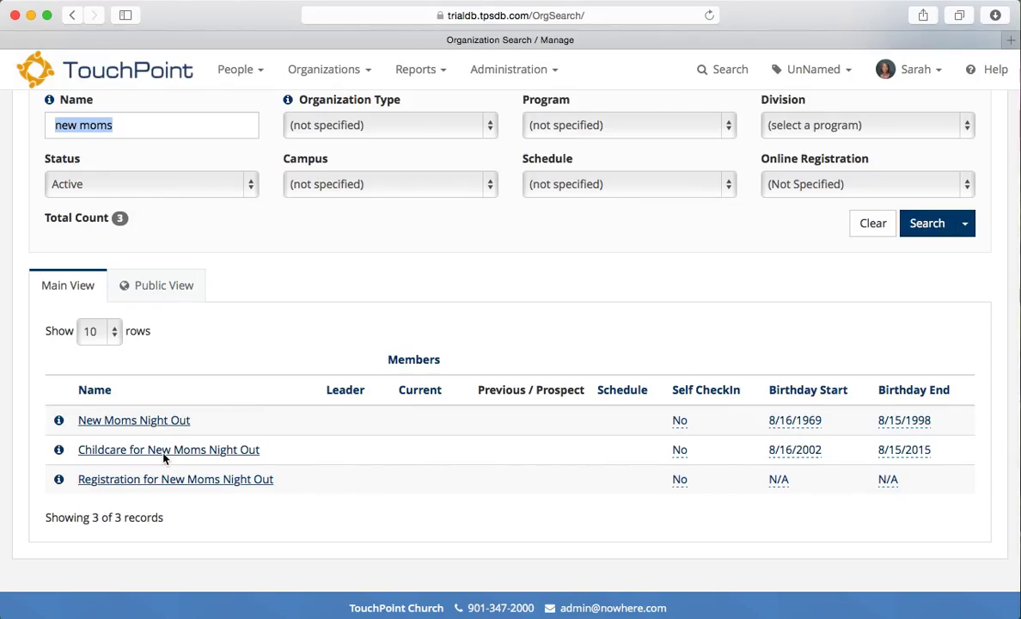
Step: Open New Moms Night Out and make its Registration Basic Setup (Join Organization) editable
left_click(133, 420)
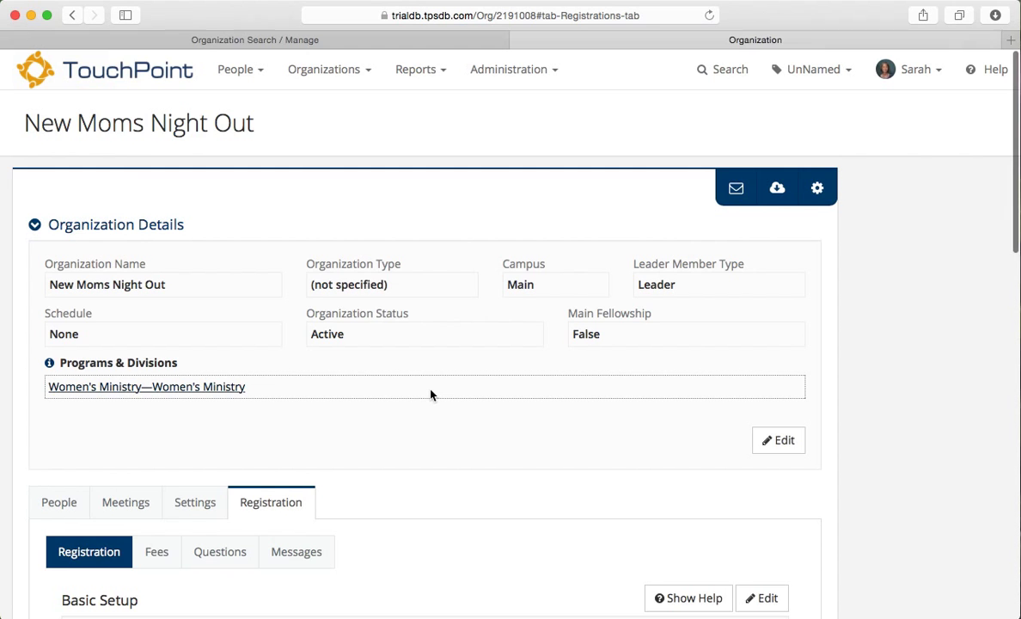
scroll(431, 394, "down", 5)
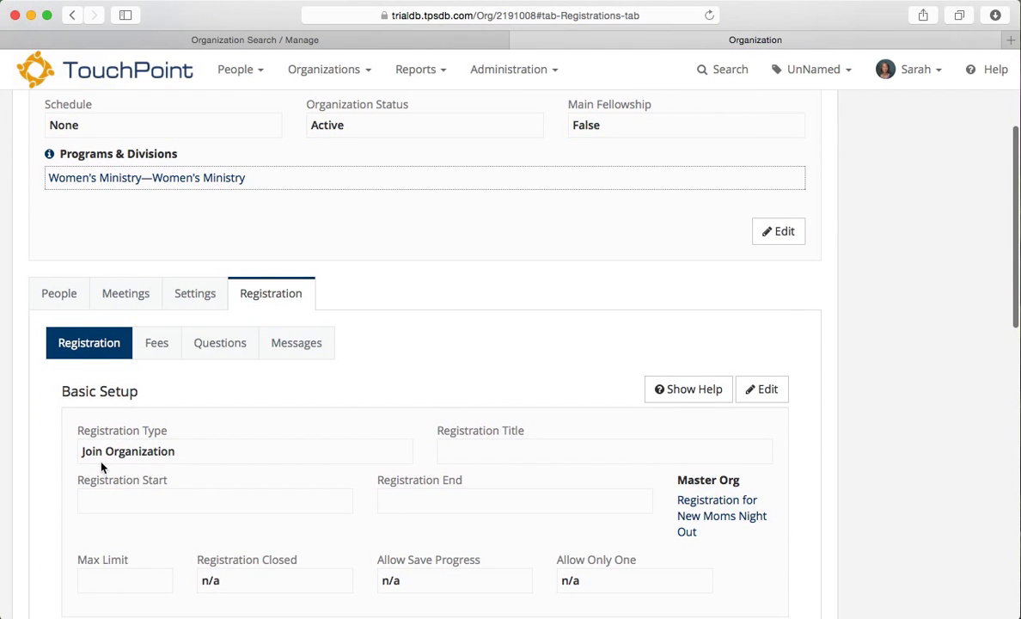
left_click(767, 389)
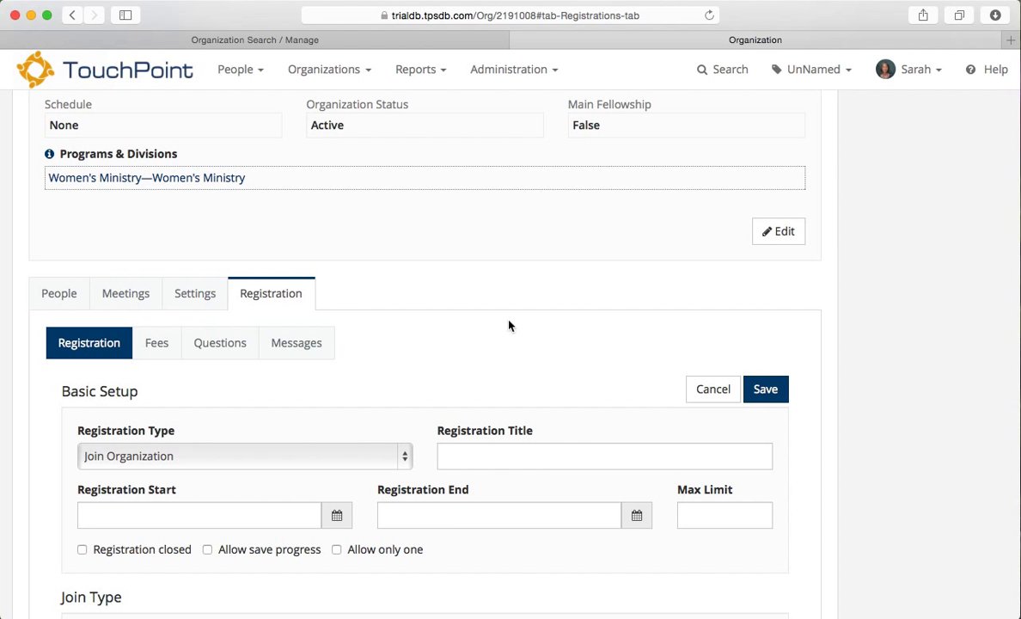
scroll(509, 326, "down", 5)
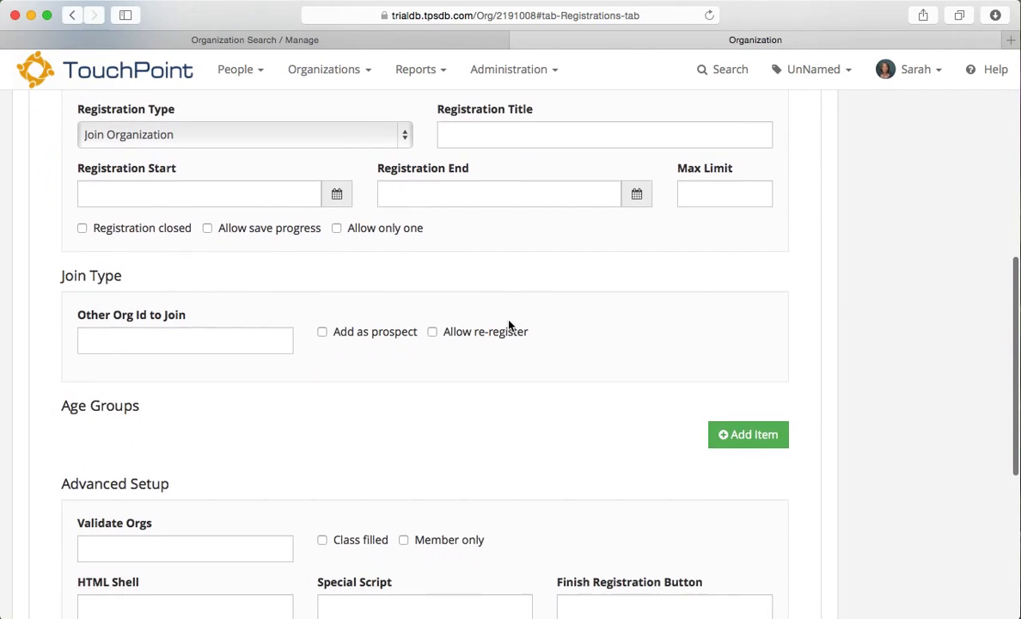
scroll(508, 326, "up", 5)
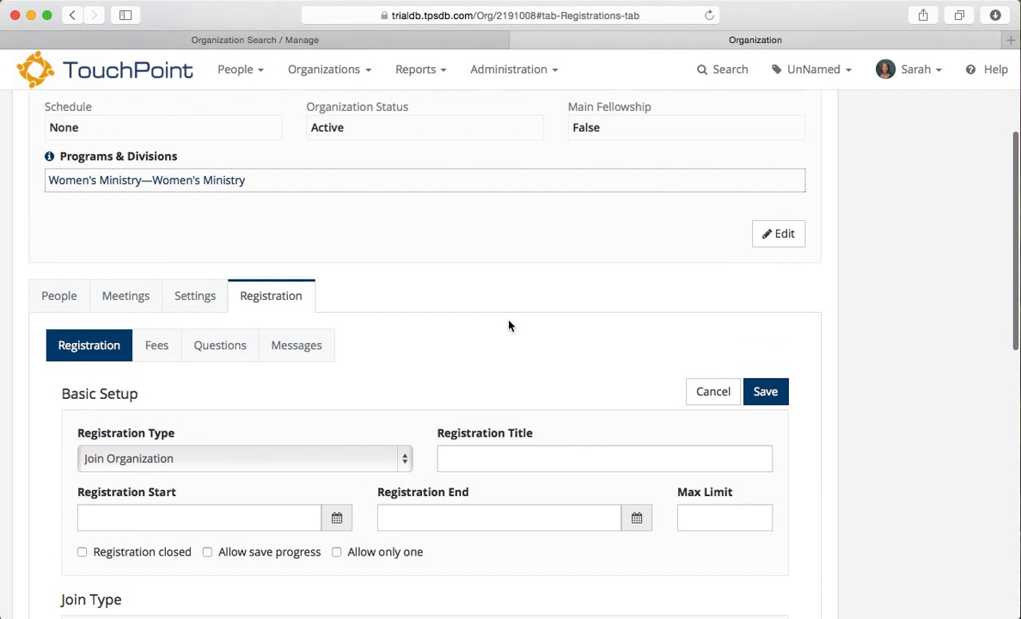
Step: Save the basic setup and review the 'Age of your baby' checkboxes and three yes/no registration questions
left_click(777, 400)
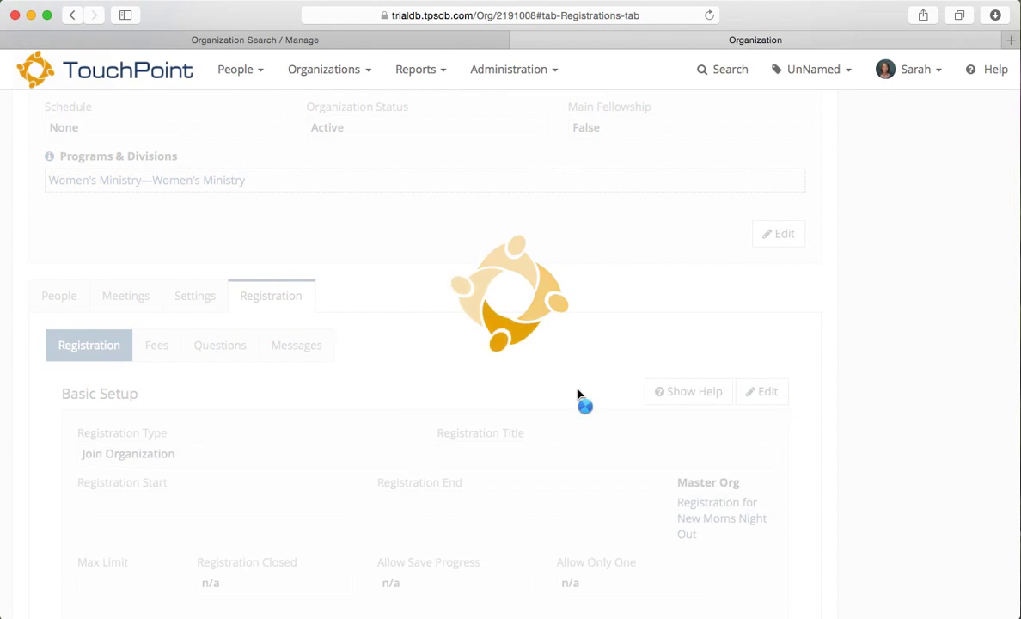
left_click(208, 352)
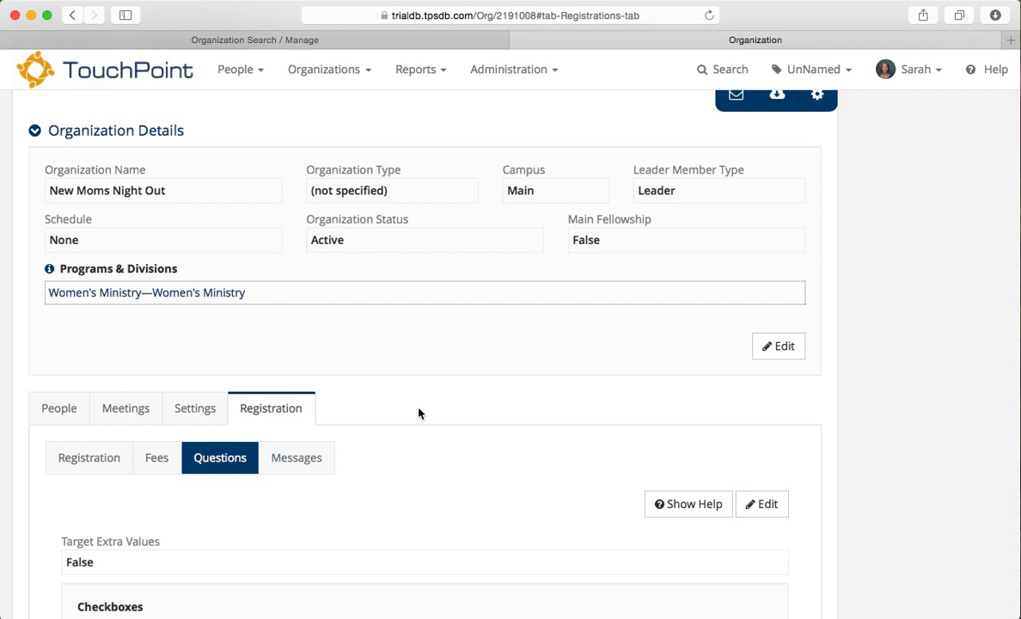
scroll(462, 435, "down", 8)
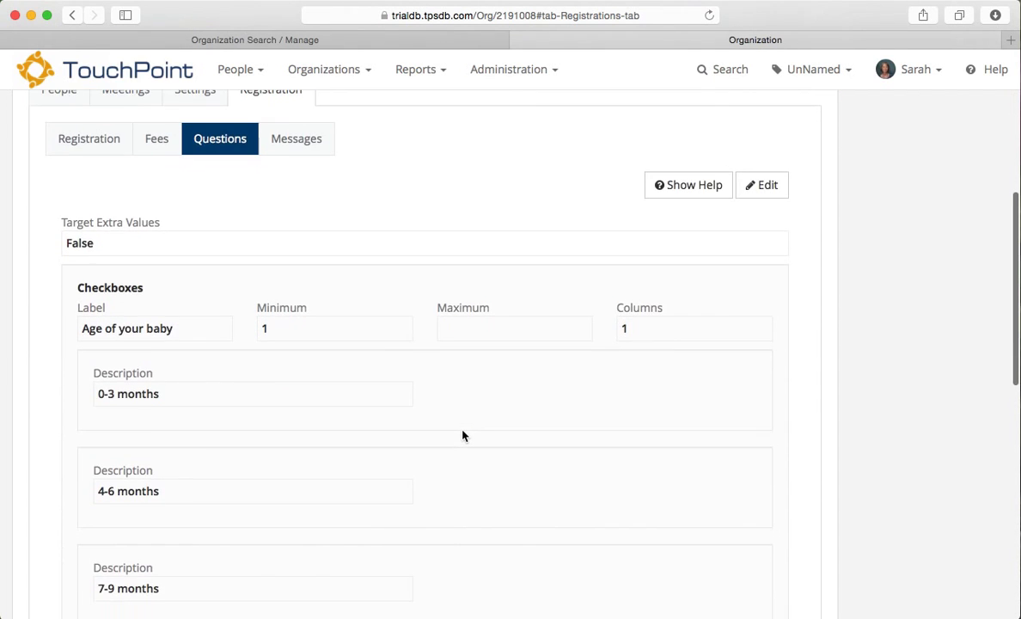
scroll(463, 436, "down", 2)
scroll(462, 436, "up", 2)
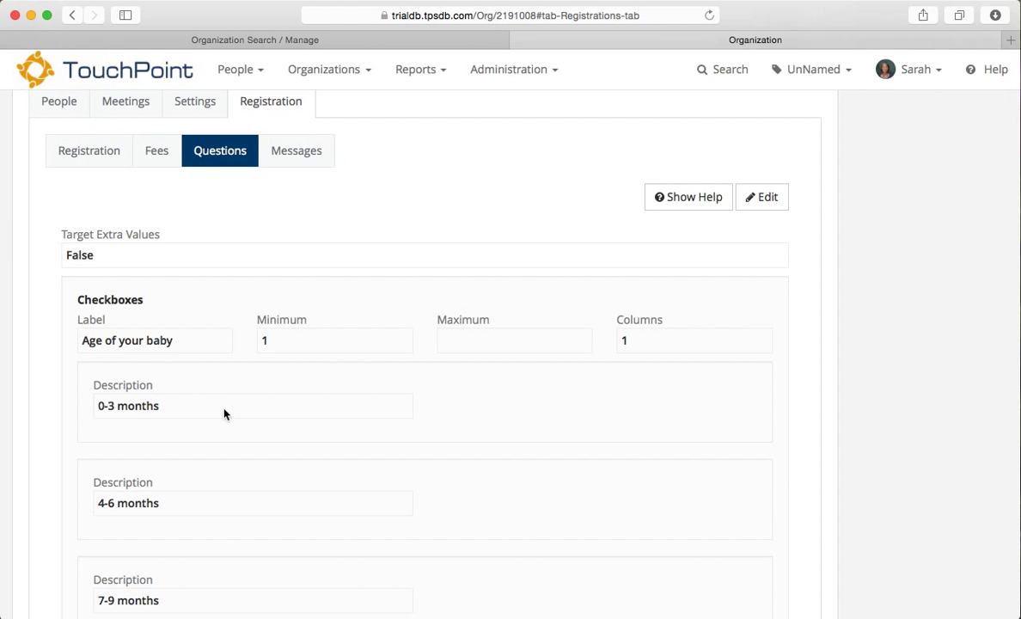
scroll(224, 414, "down", 5)
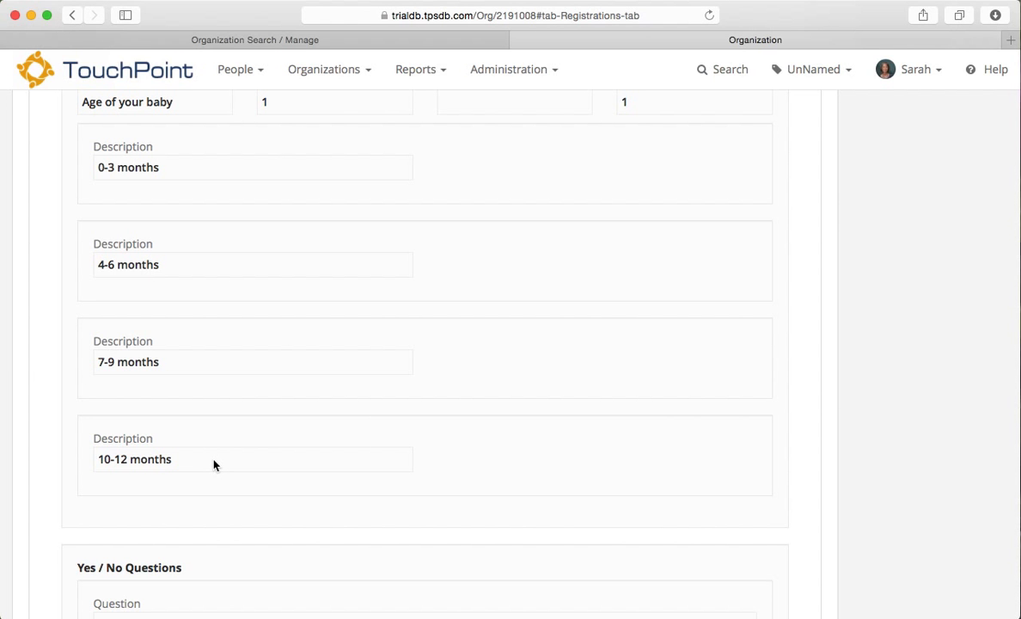
scroll(262, 476, "down", 7)
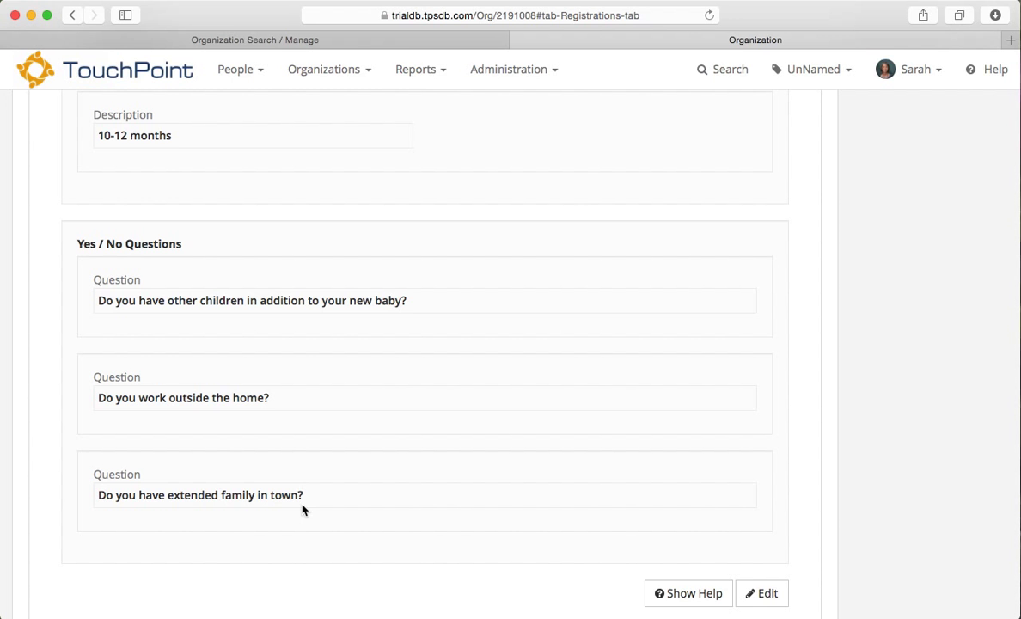
scroll(386, 382, "up", 10)
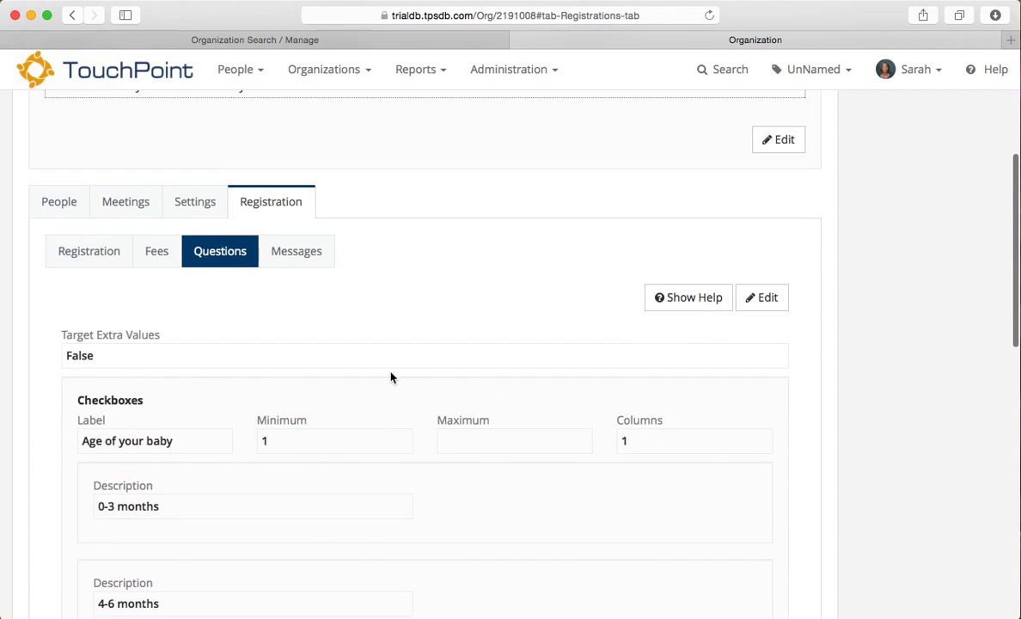
scroll(391, 378, "up", 3)
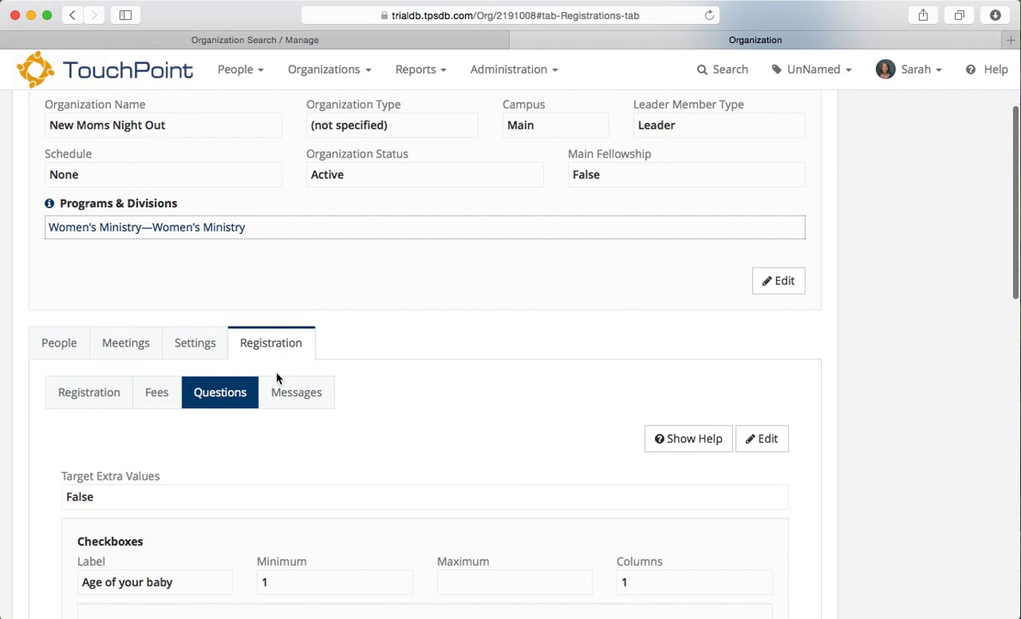
Step: Review the registration Messages, including the 'Confirmation: Young Moms Night Out' subject and confirmation body
left_click(292, 392)
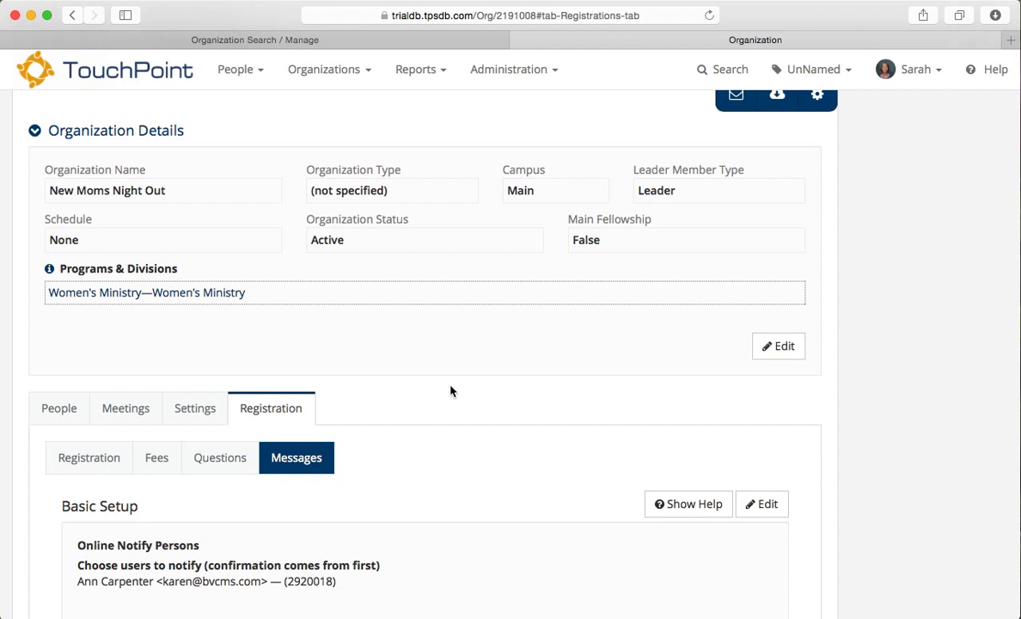
scroll(450, 391, "down", 5)
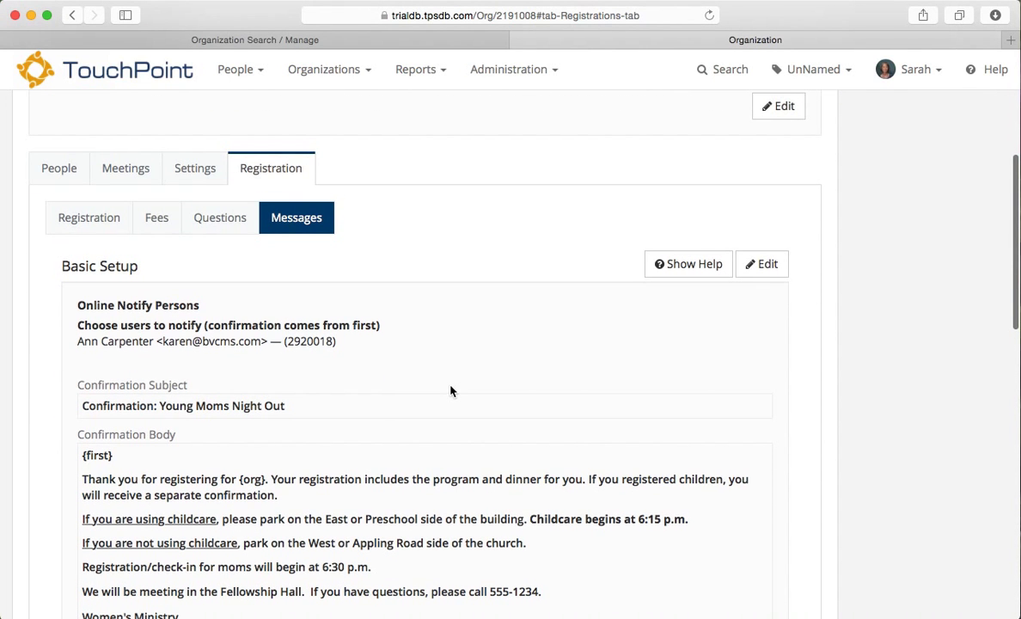
scroll(450, 391, "up", 1)
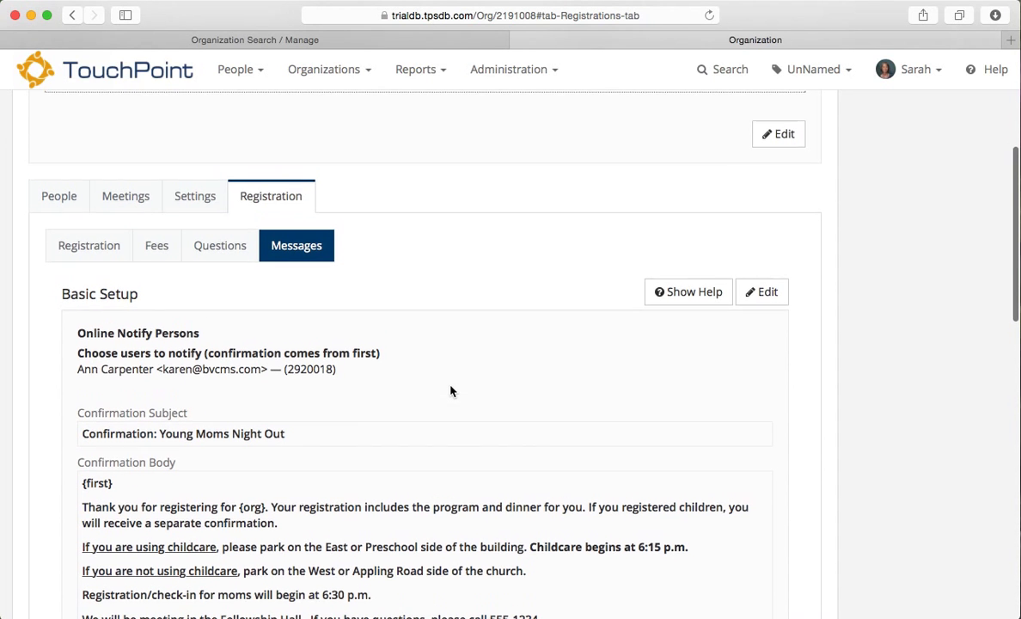
scroll(424, 519, "up", 6)
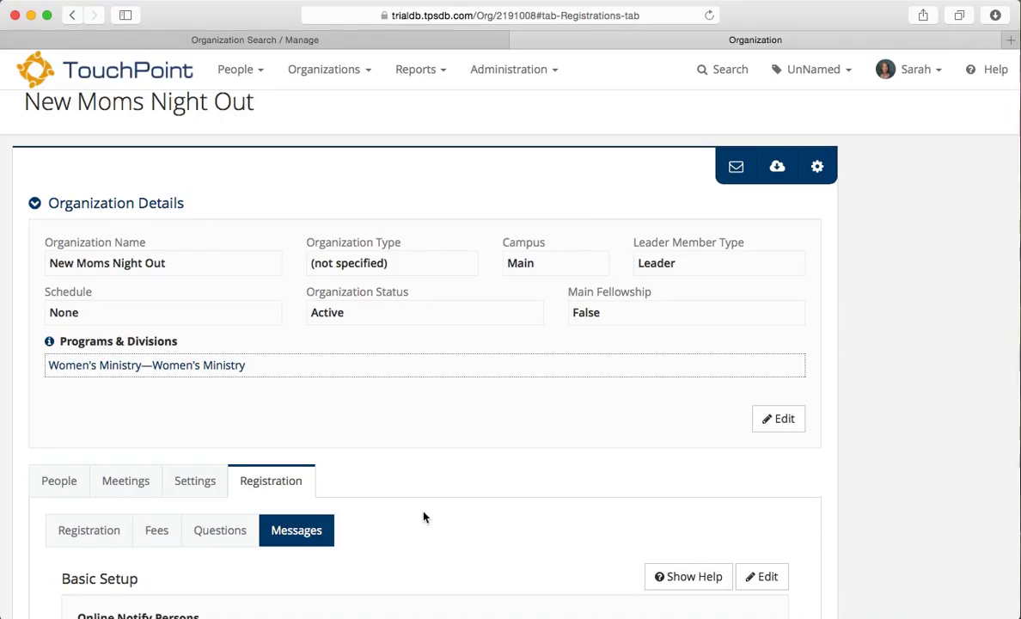
Step: Edit the Settings > Attendance schedule to reach the empty check-in Start and End Birthday fields
left_click(191, 483)
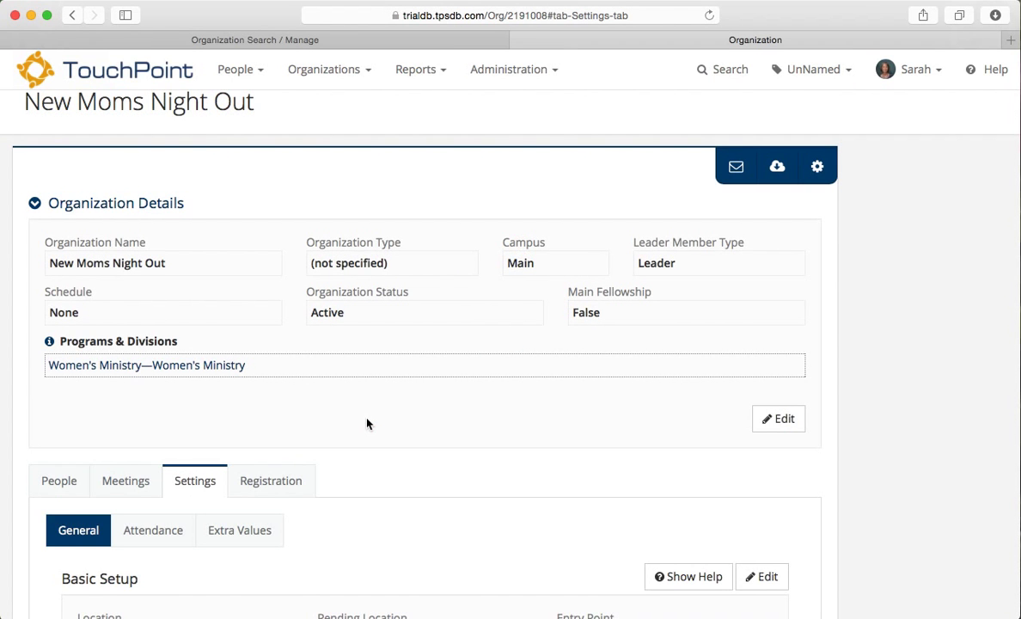
scroll(367, 423, "down", 5)
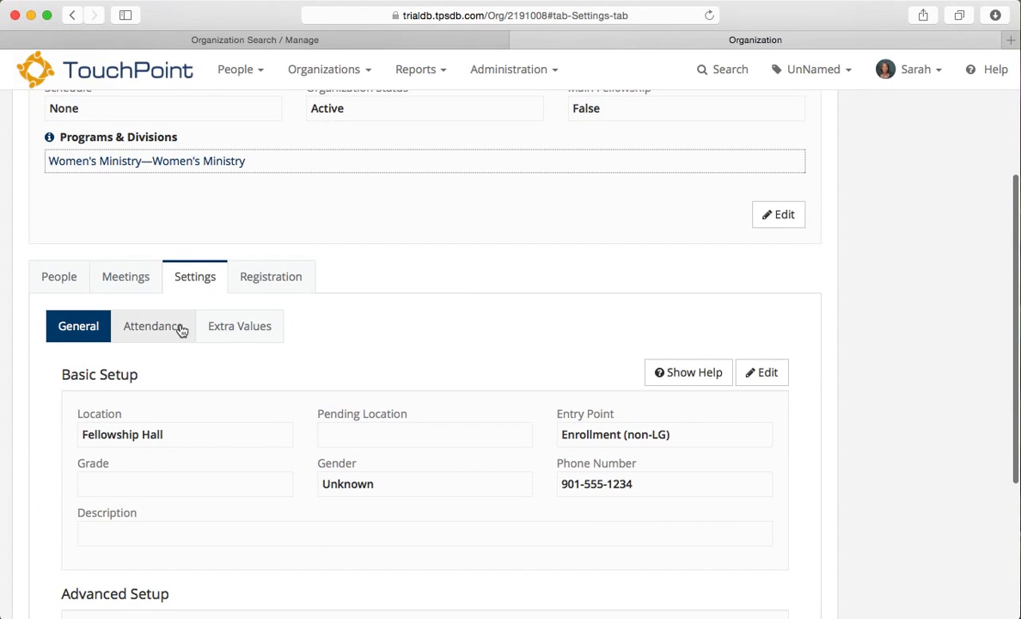
left_click(180, 328)
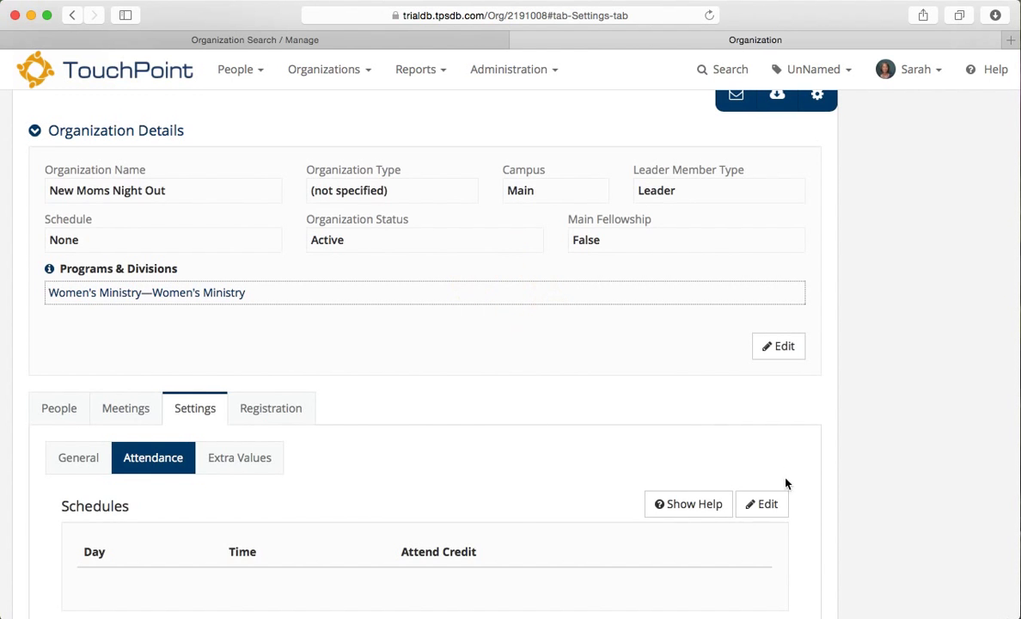
left_click(767, 505)
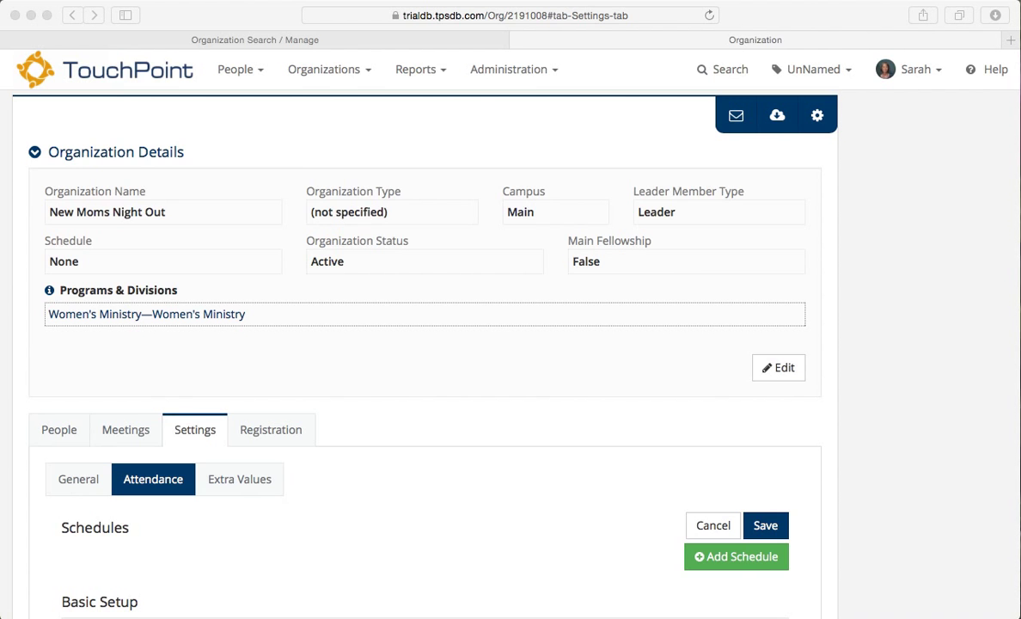
scroll(344, 552, "down", 5)
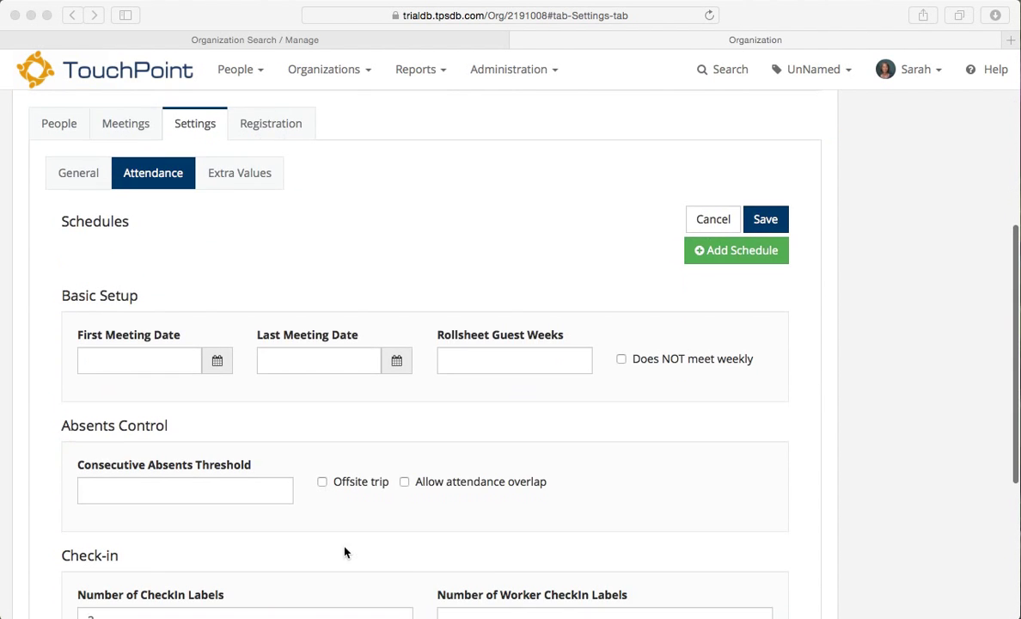
scroll(344, 551, "down", 3)
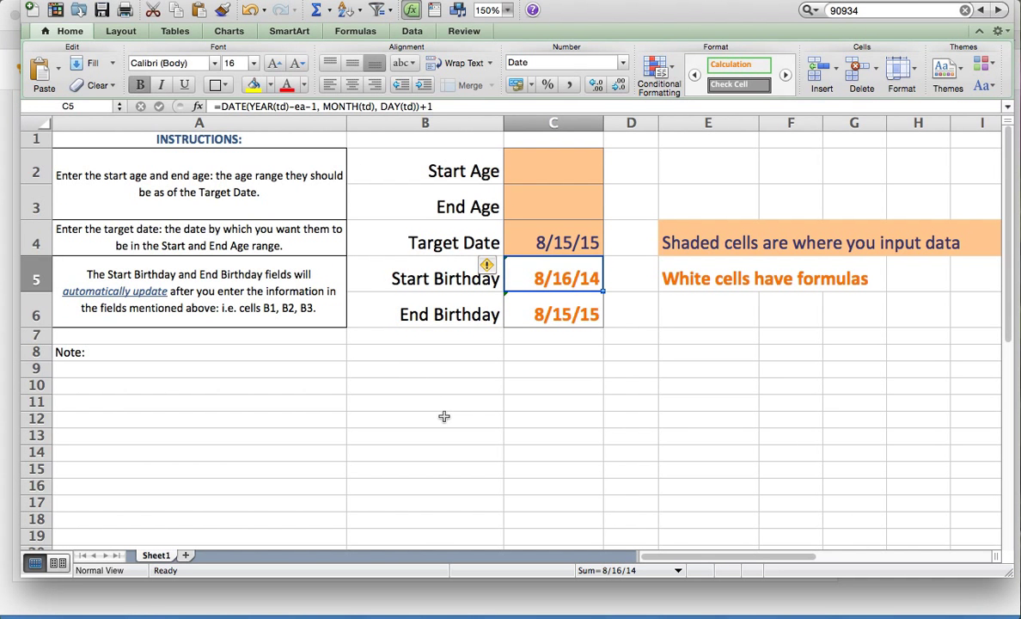
Step: Enter Start Age 17 and End Age 45, giving birthdays 8/16/69 to 8/15/98, and inspect the DATE formula
left_click(566, 177)
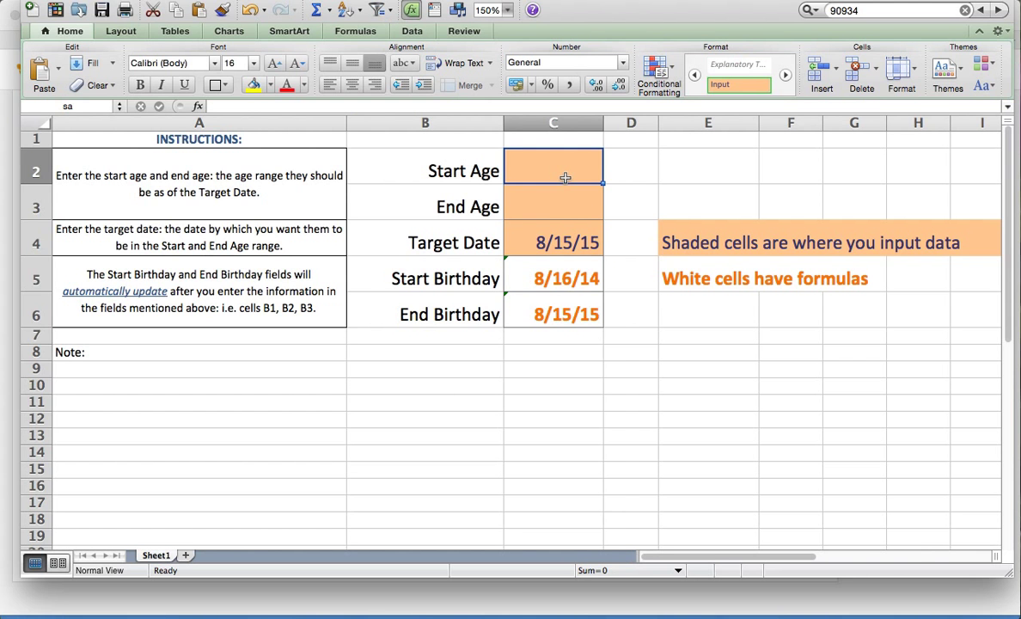
type("17")
key("Return")
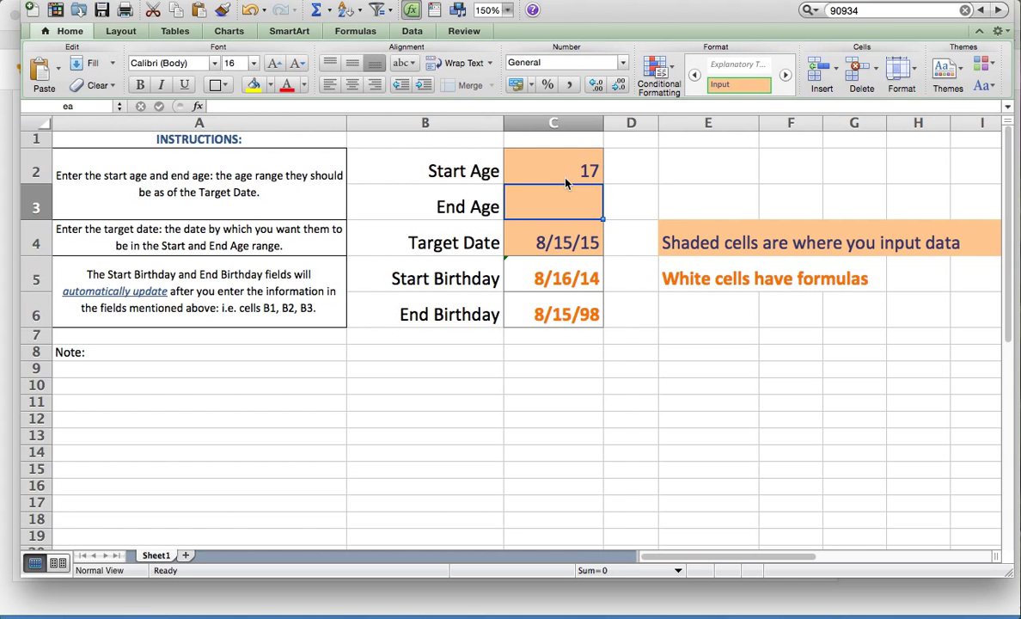
type("4")
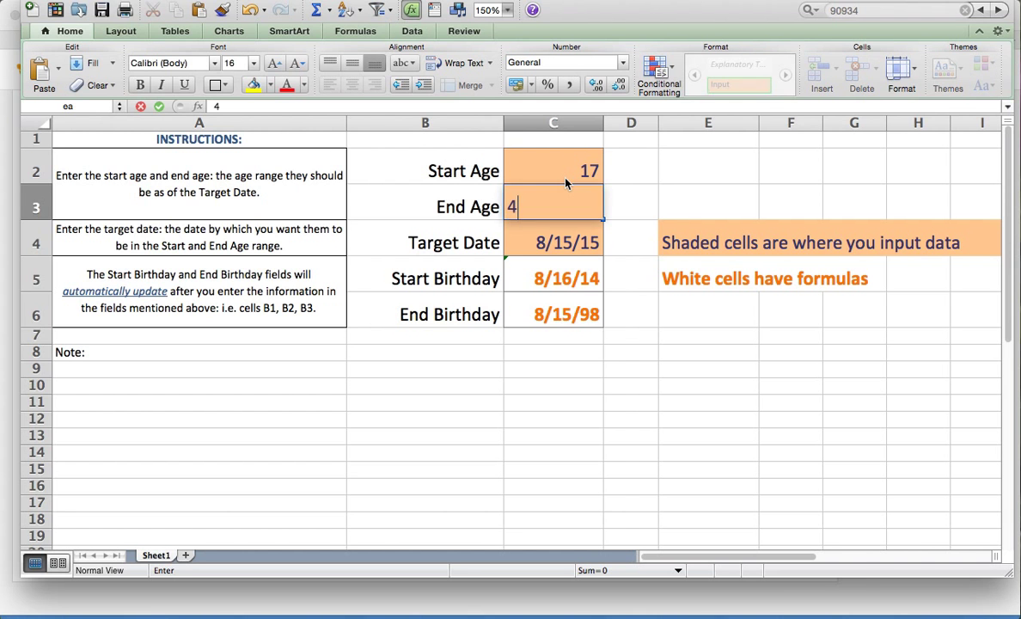
type("5")
key("Return")
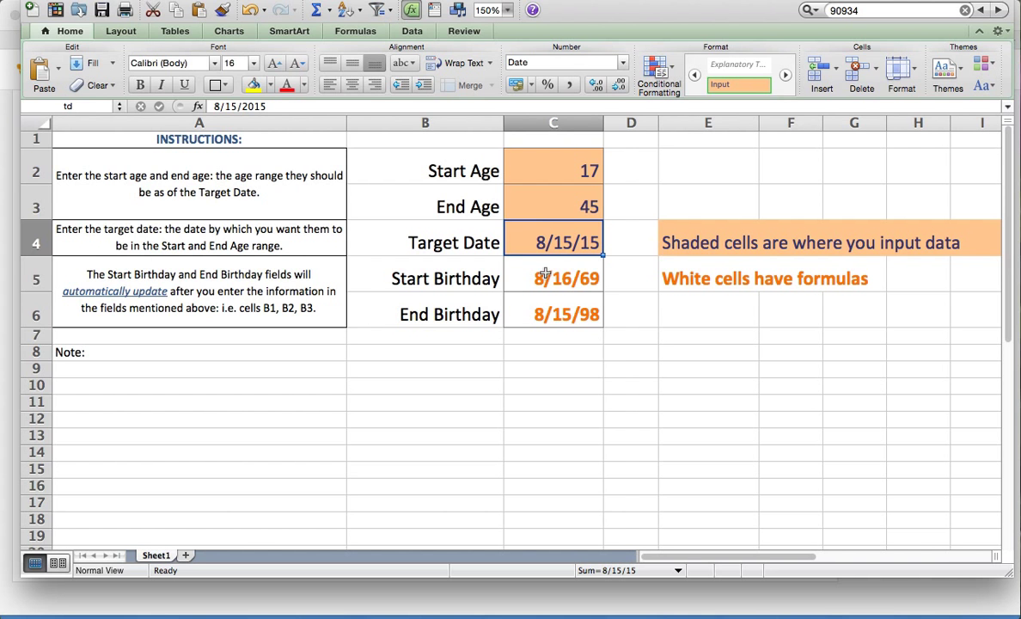
left_click(550, 276)
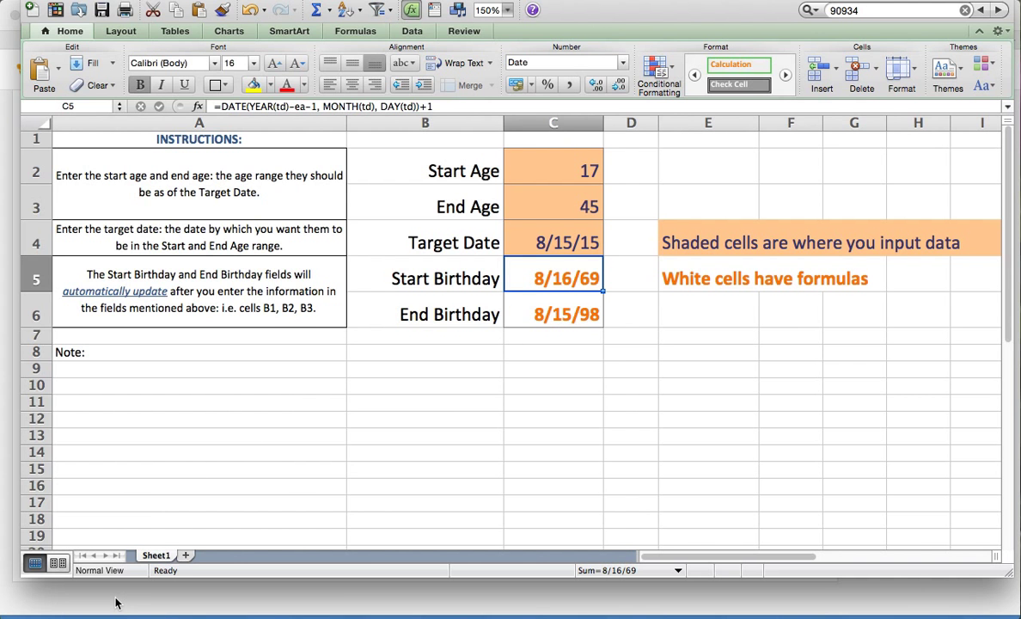
Step: Back in TouchPoint, enter 8/16/1969 as the check-in Start Birthday
key("super+Tab")
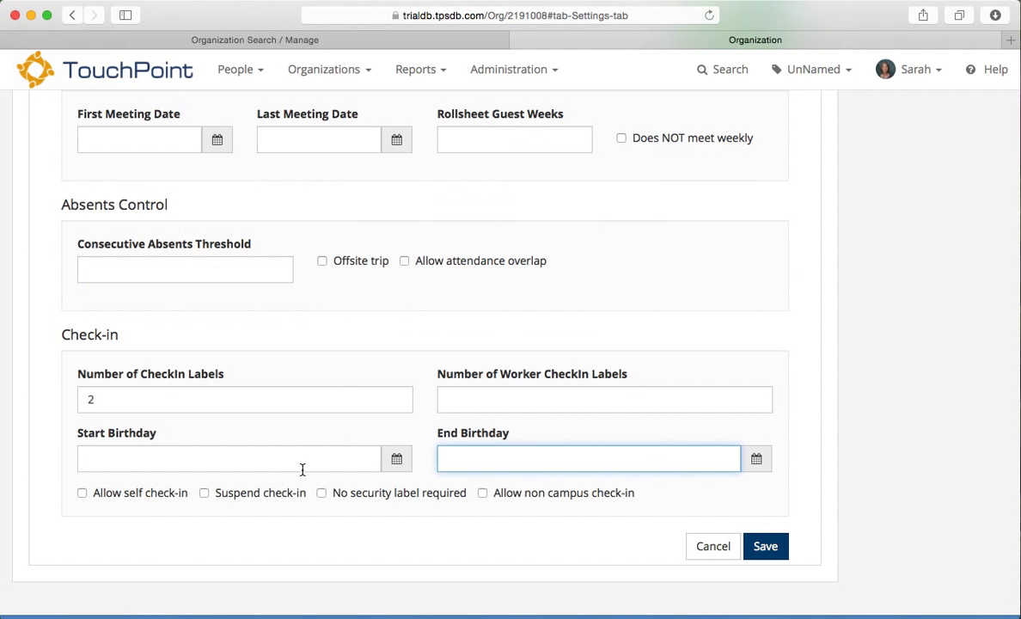
left_click(338, 458)
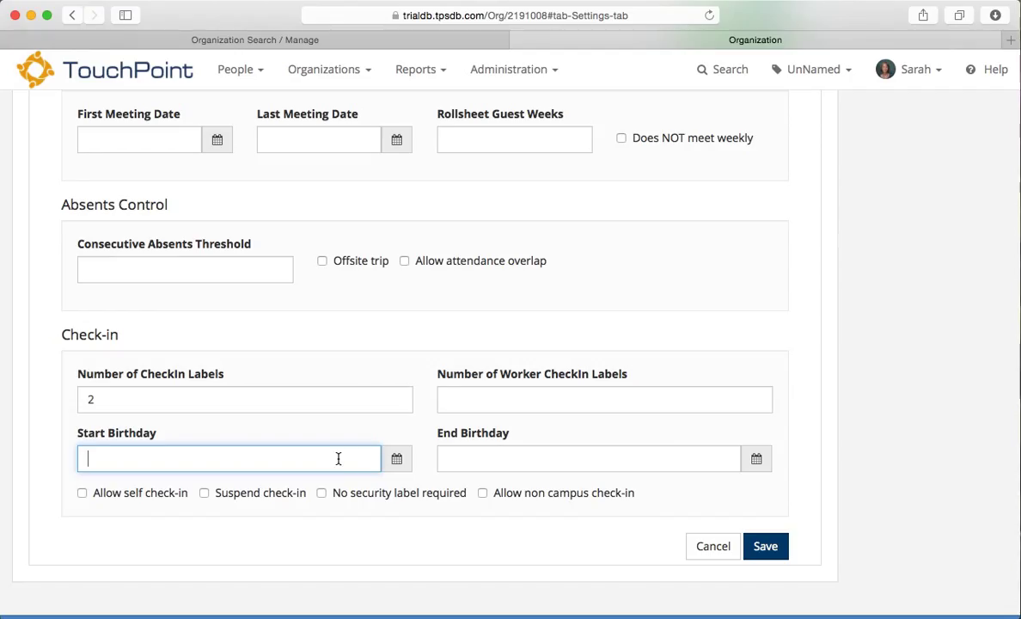
type("8/16/1969")
left_click(574, 464)
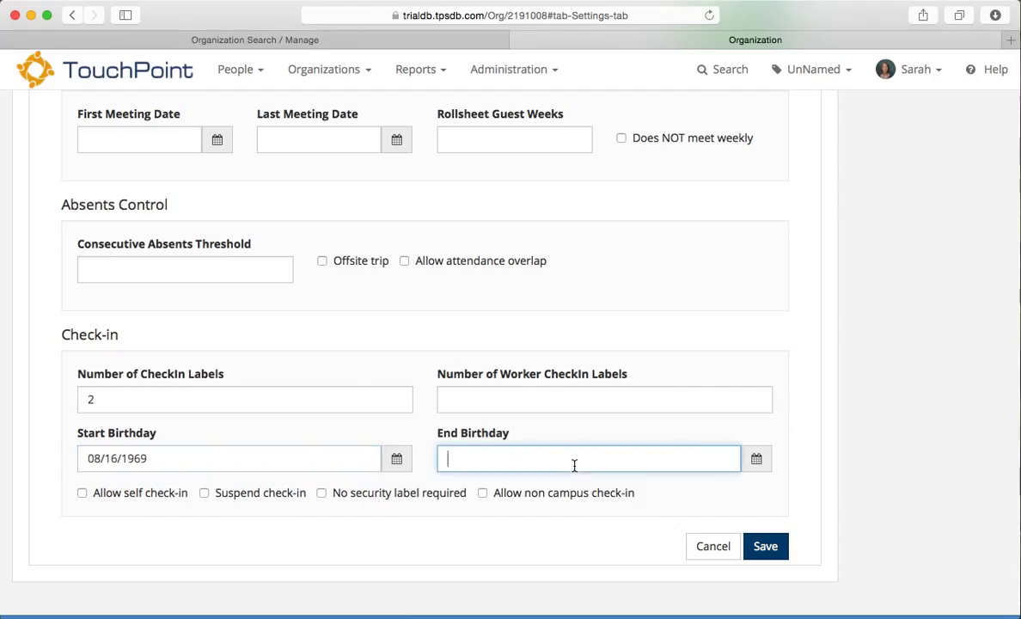
Step: Pick 08/15/1998 as the End Birthday in the date picker and save the attendance settings
left_click(756, 463)
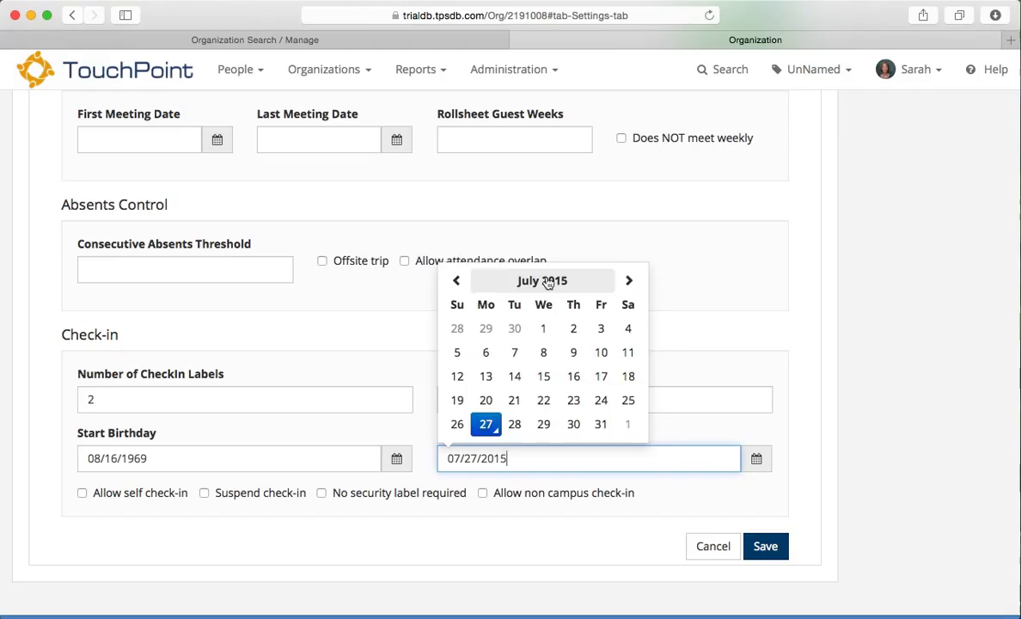
left_click(545, 281)
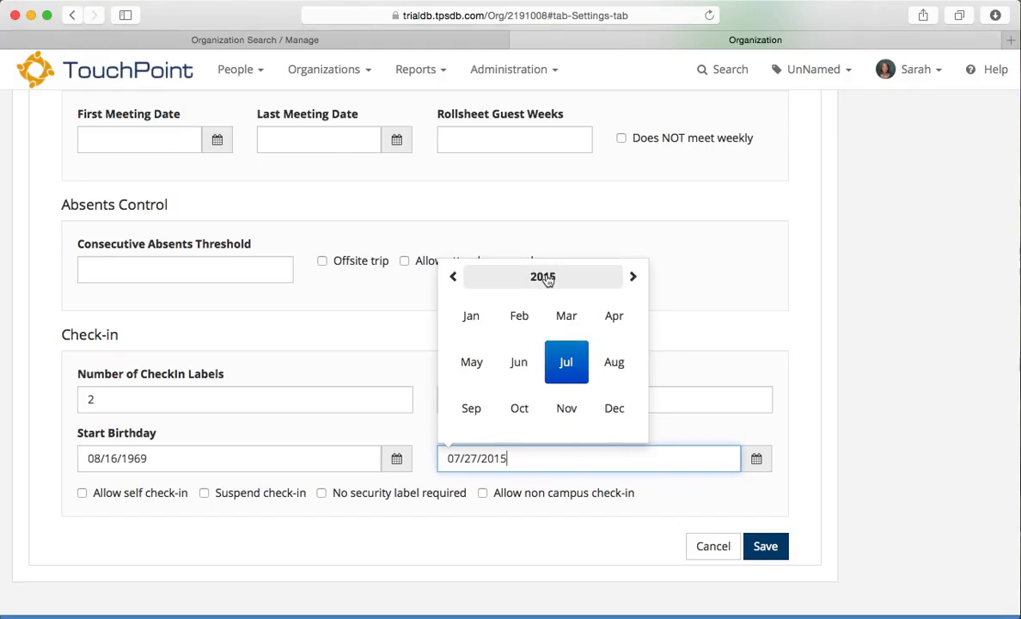
left_click(545, 279)
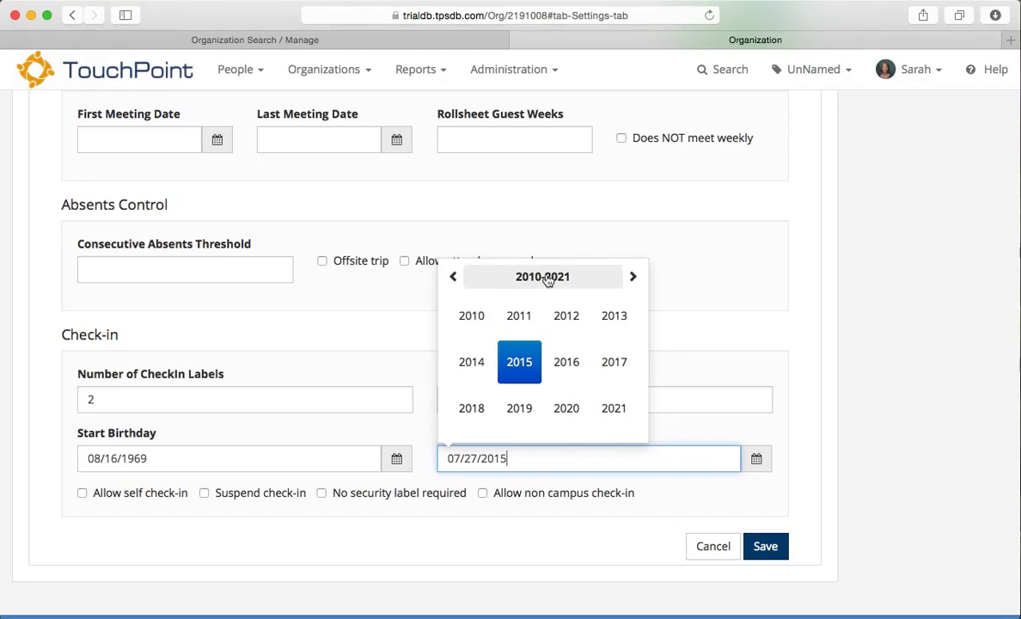
left_click(452, 278)
left_click(452, 279)
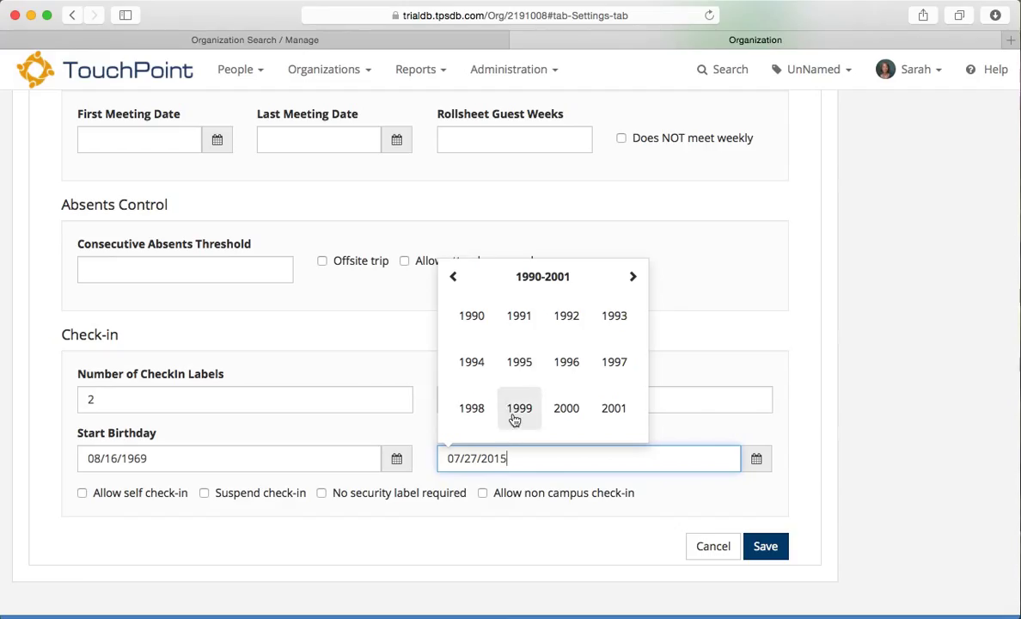
left_click(472, 411)
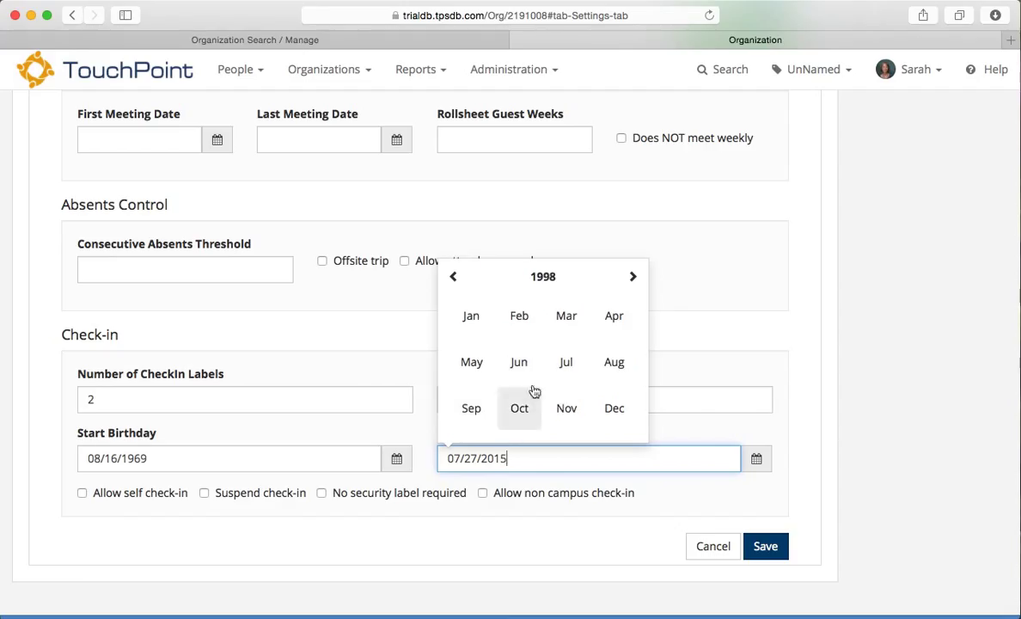
left_click(614, 361)
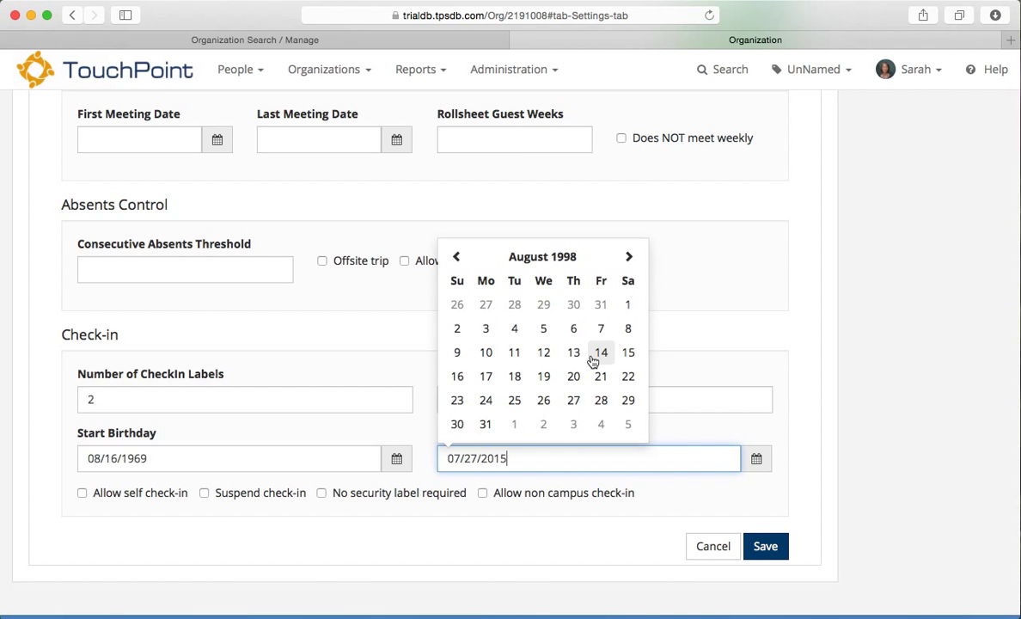
left_click(628, 353)
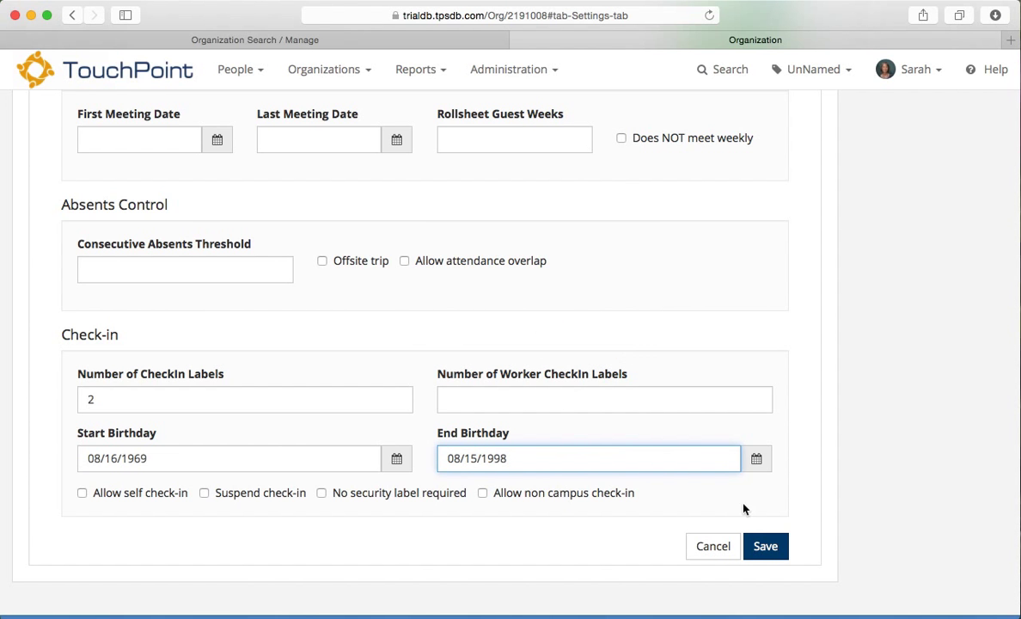
left_click(766, 550)
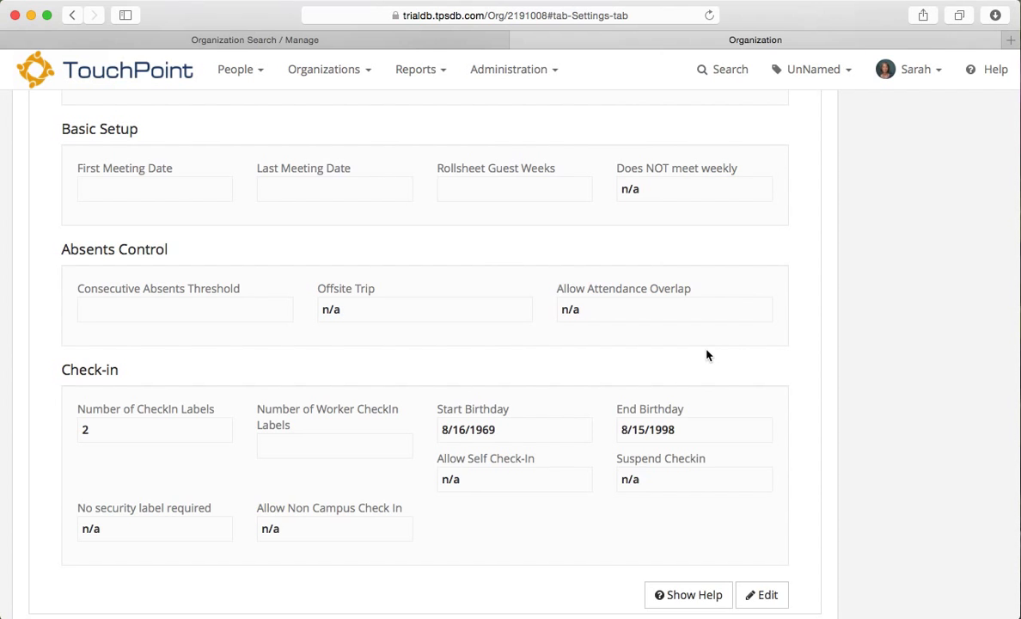
scroll(706, 355, "up", 10)
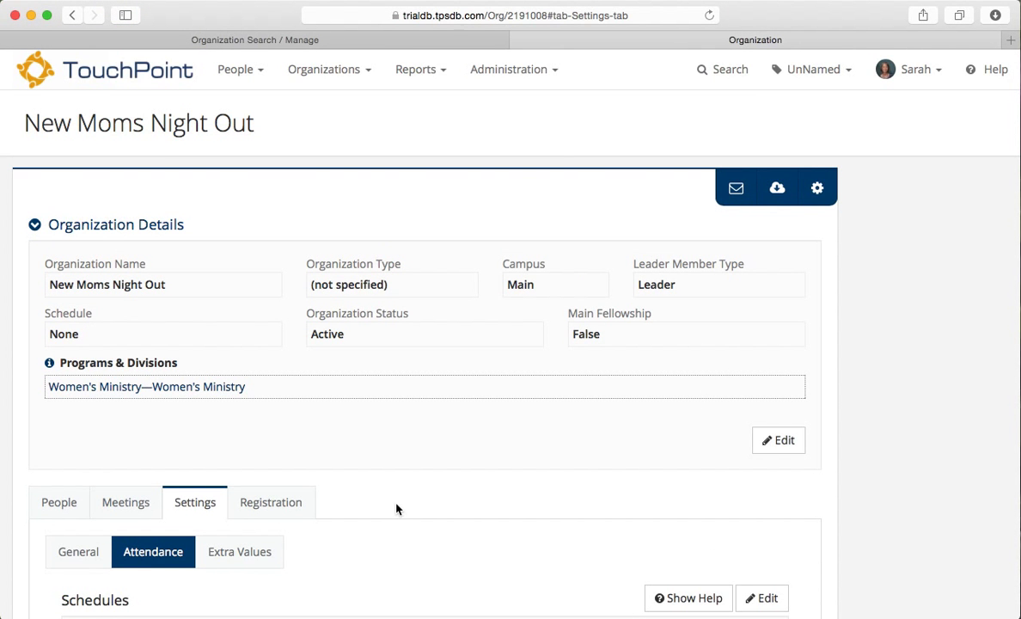
Step: Open Childcare for New Moms Night Out and view its registration questions (Ask Parents, Ask Allergies)
left_click(251, 39)
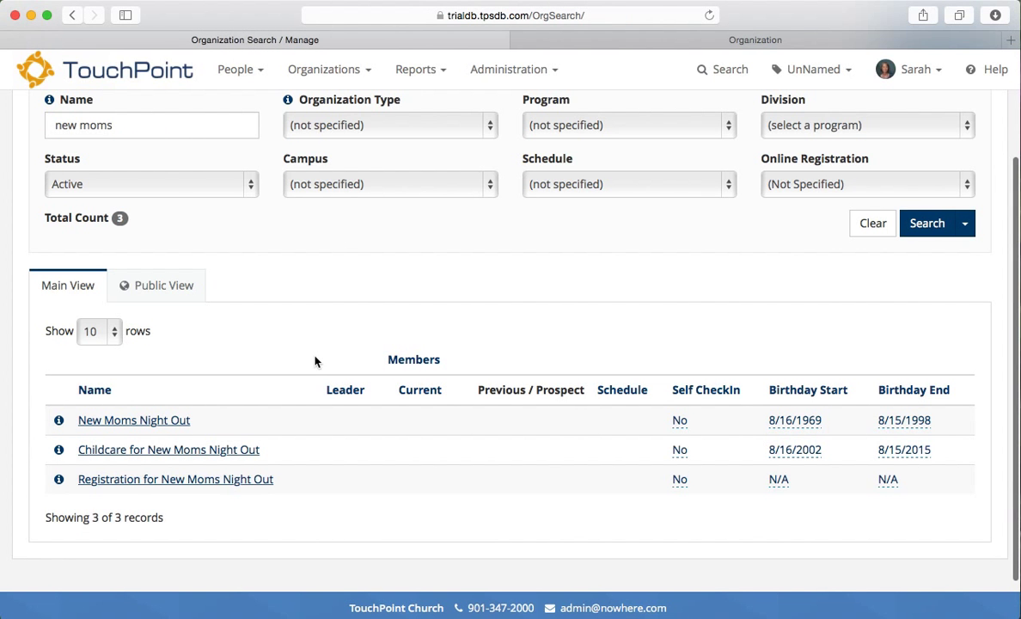
scroll(314, 361, "down", 2)
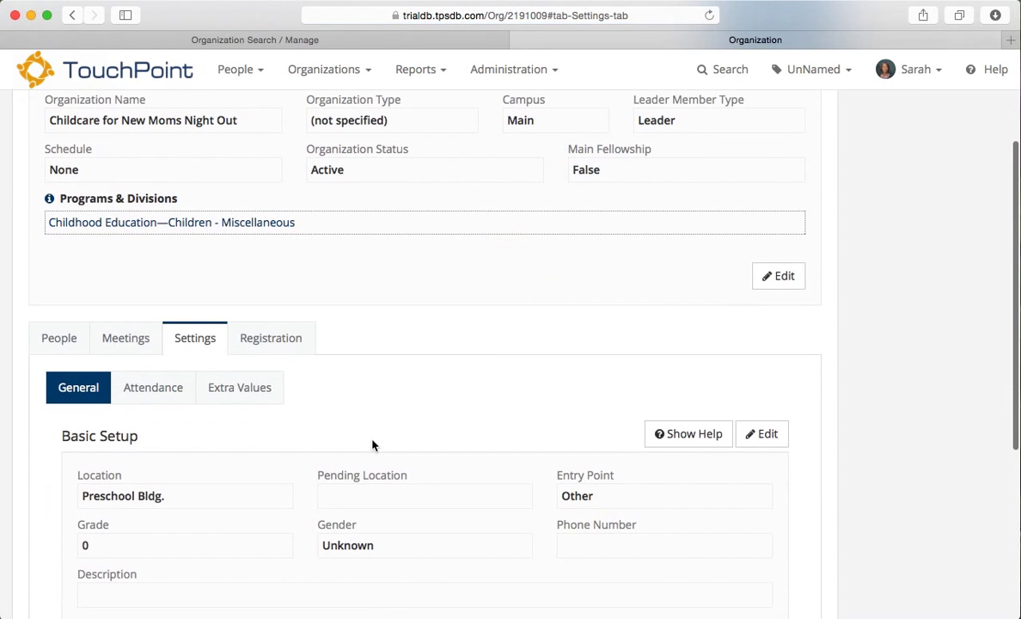
left_click(264, 348)
scroll(220, 528, "down", 3)
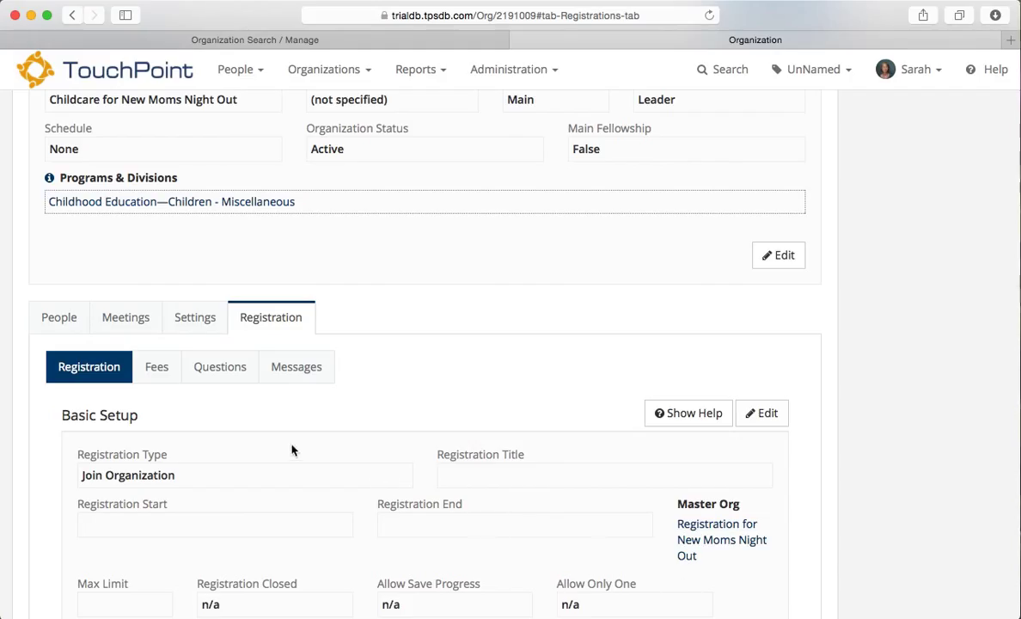
left_click(212, 378)
scroll(460, 434, "down", 4)
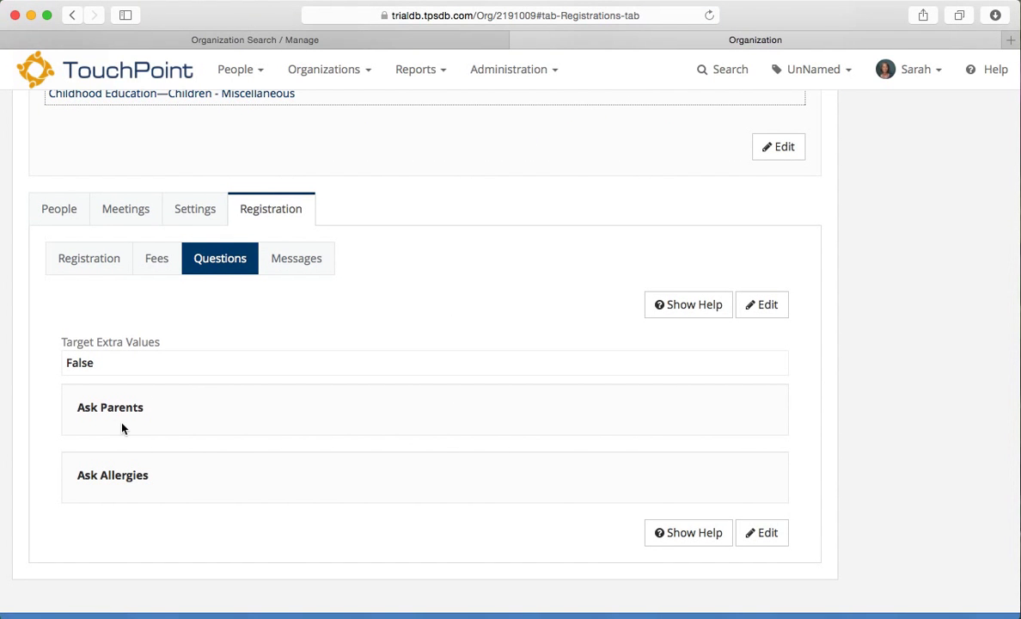
left_click(663, 311)
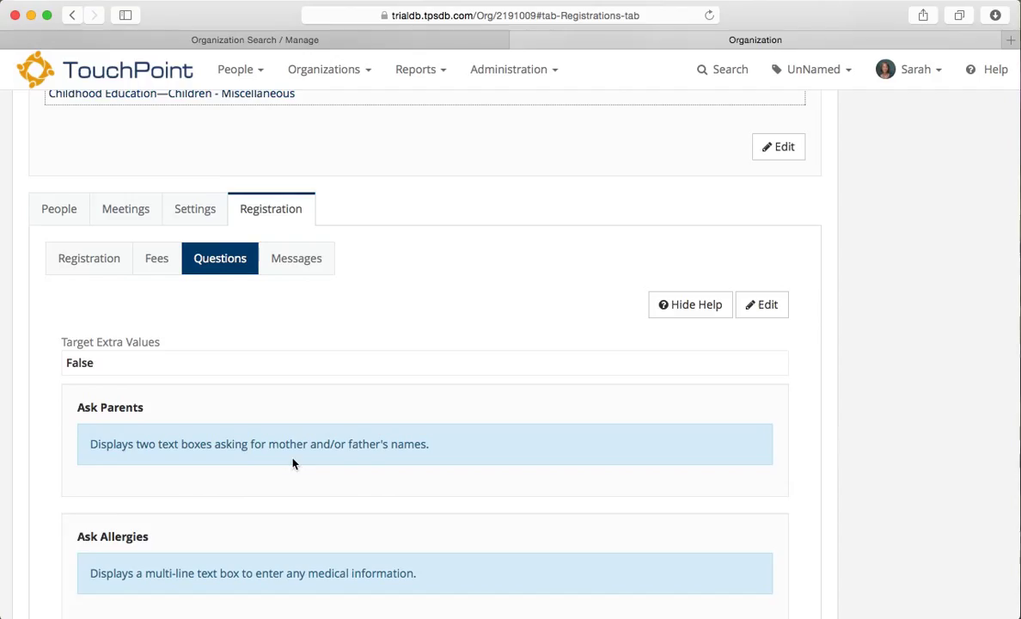
scroll(231, 491, "down", 2)
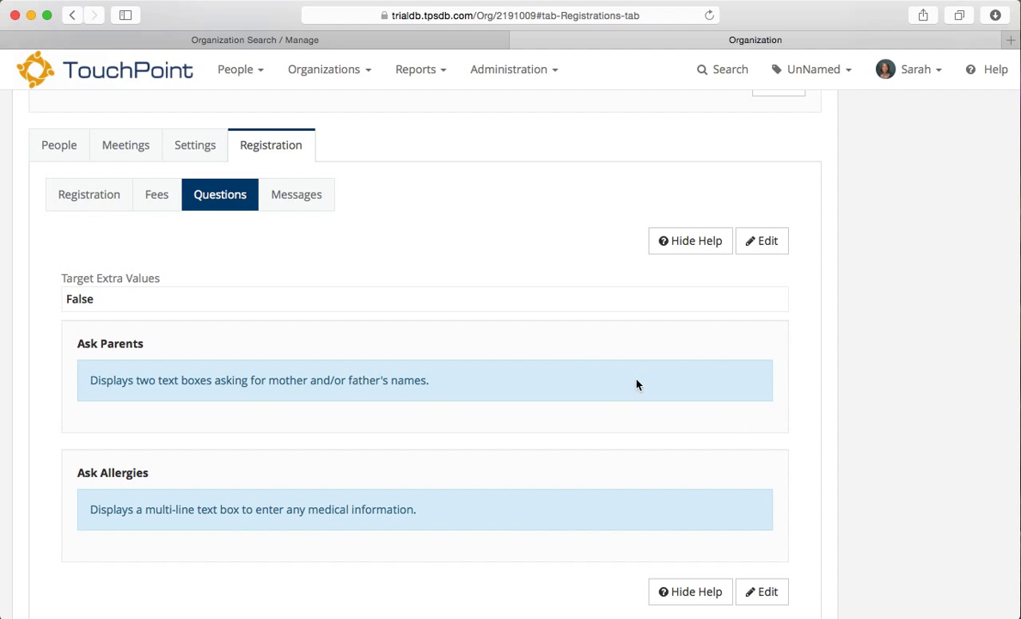
left_click(672, 247)
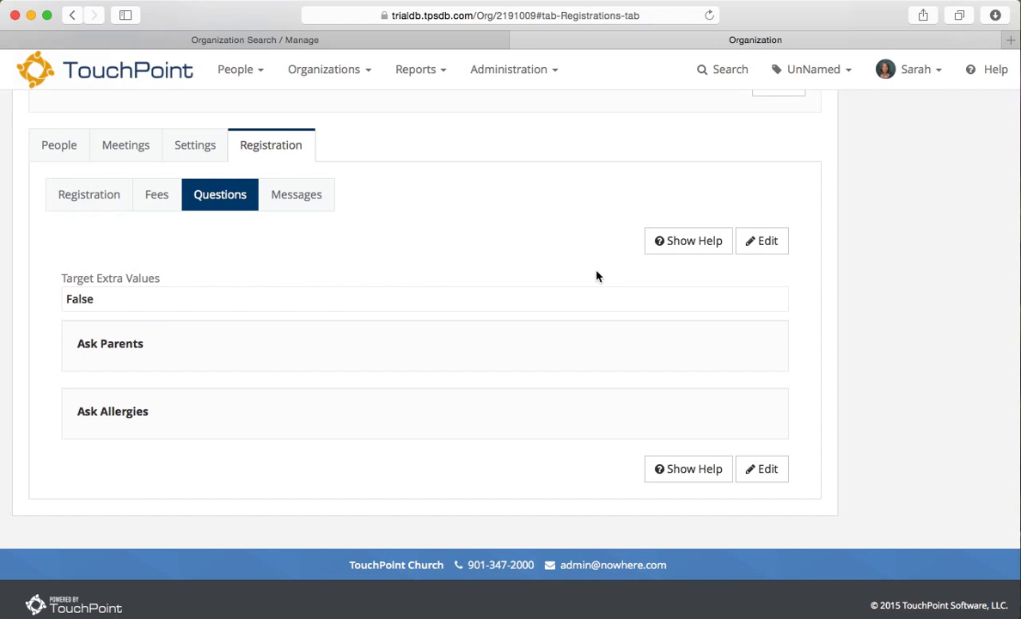
Step: View the childcare registration messages, then edit Settings > Attendance to reach the empty check-in birthday fields
left_click(290, 196)
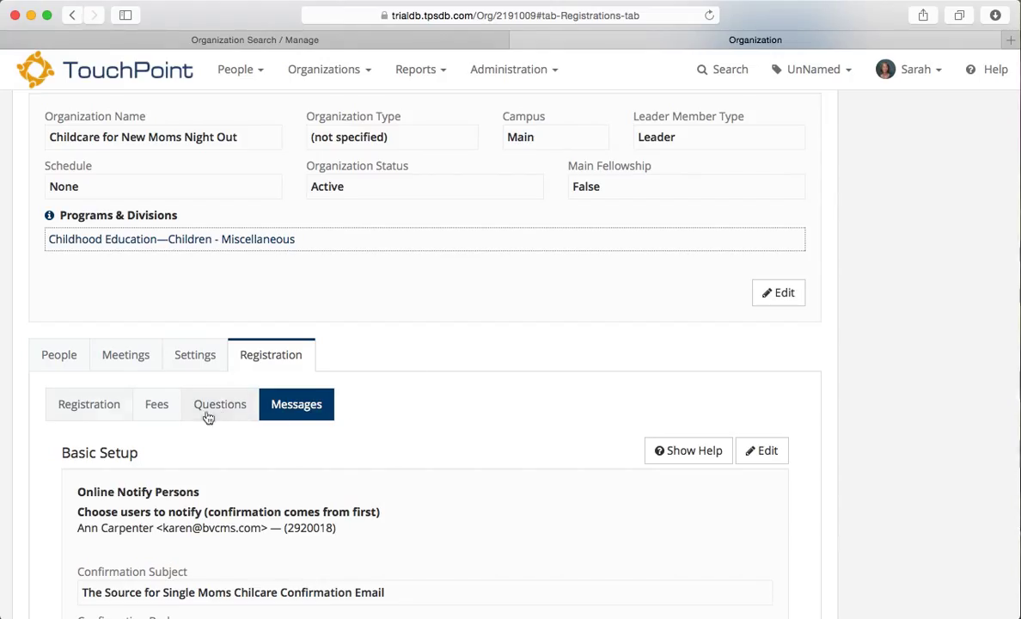
left_click(197, 357)
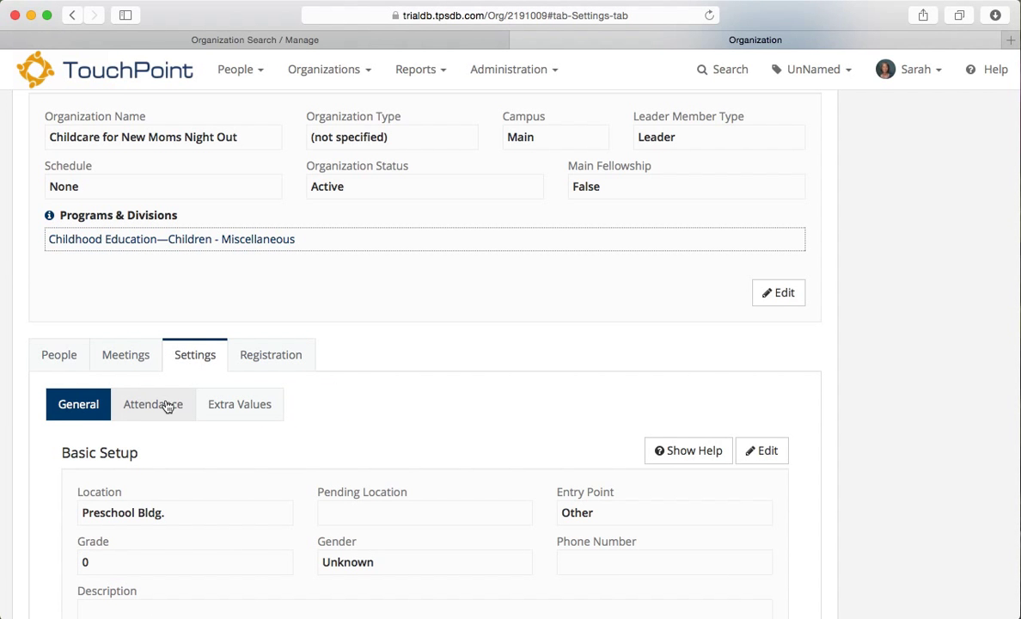
left_click(168, 405)
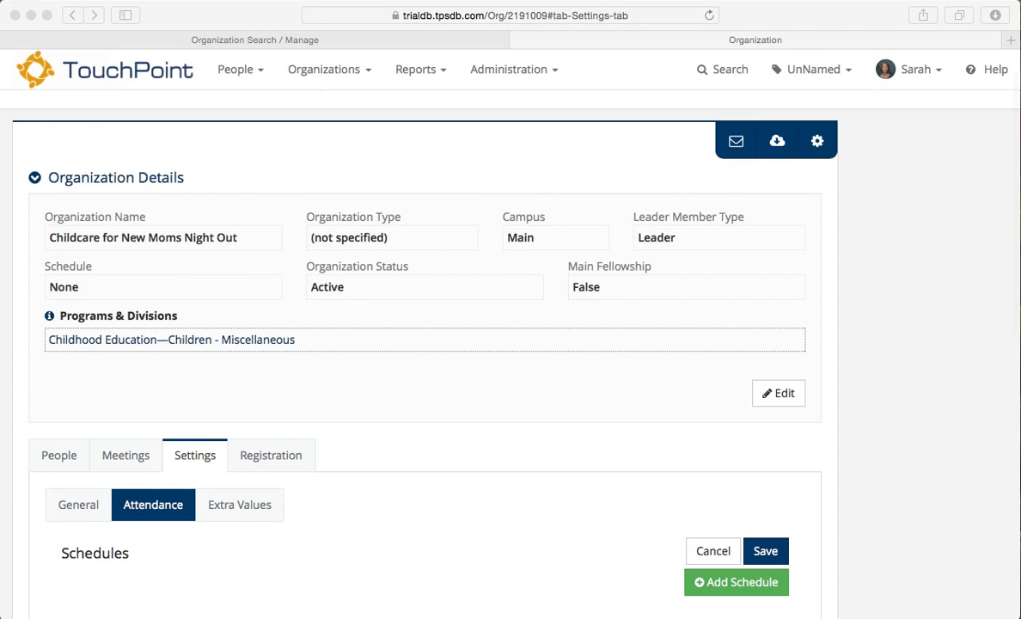
scroll(413, 515, "down", 10)
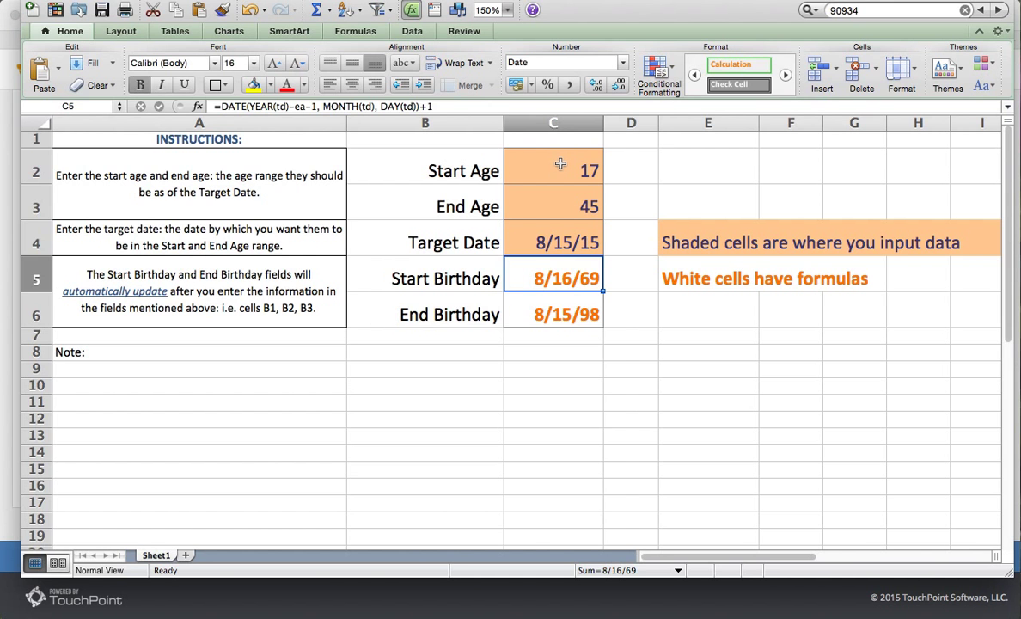
Step: Set Start Age 0 and End Age 12, giving birthdays 8/16/02 to 8/15/15
left_click(560, 163)
type("0")
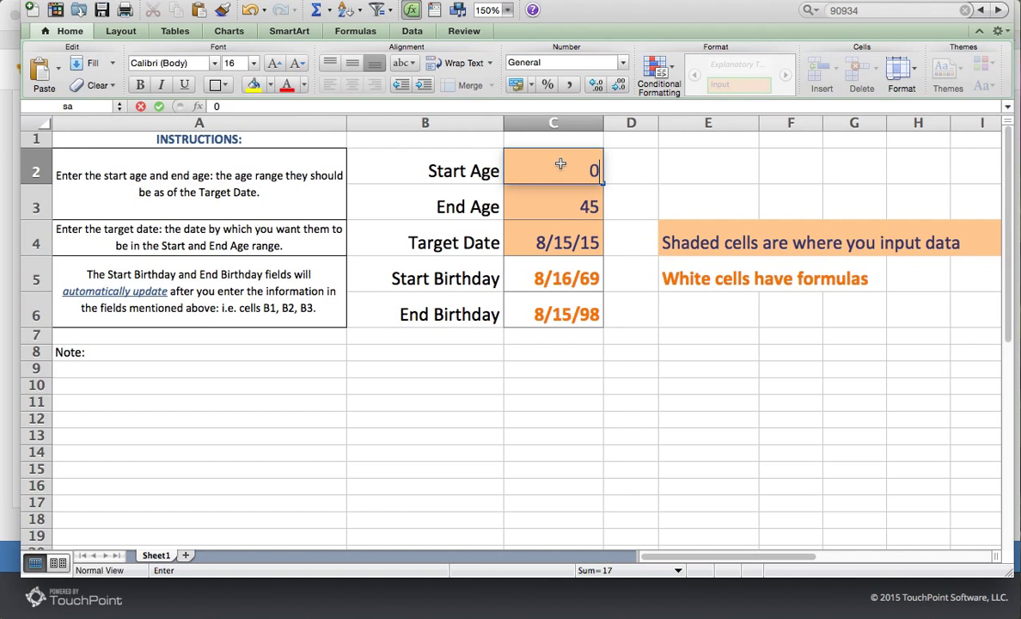
key("Return")
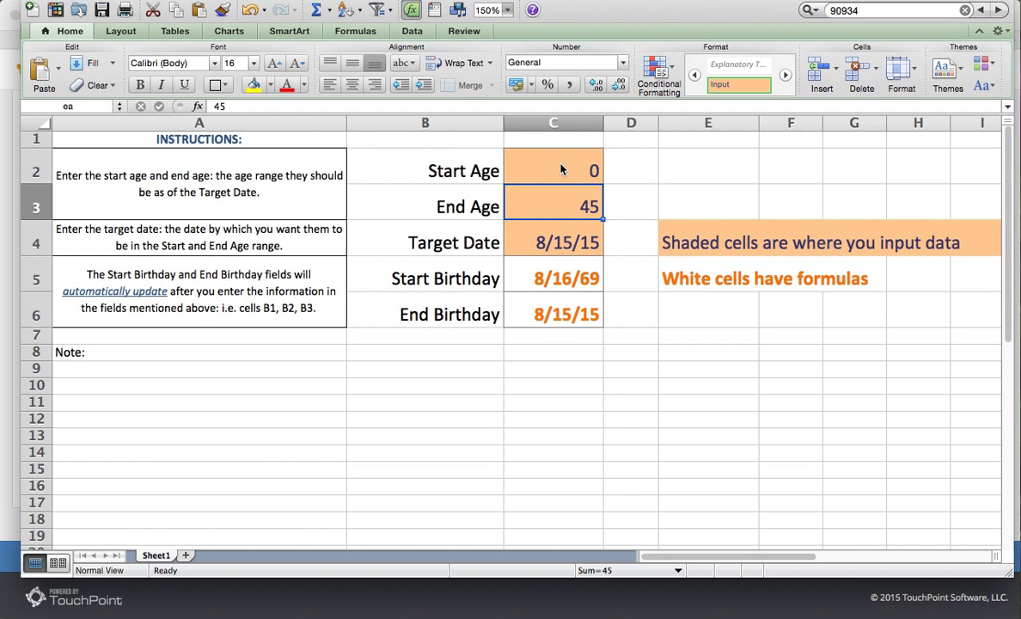
type("12")
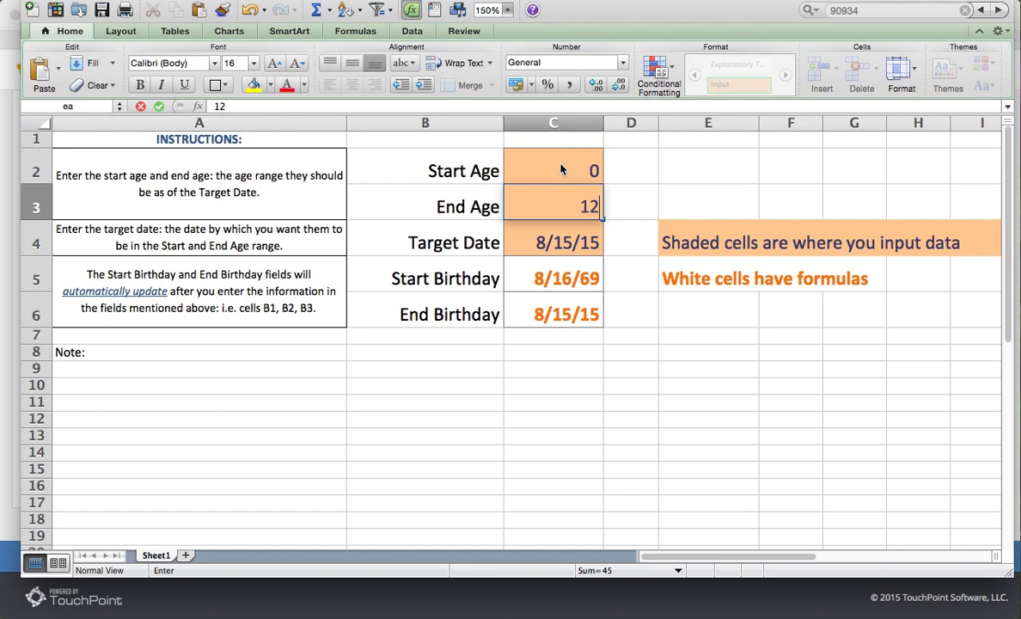
key("Return")
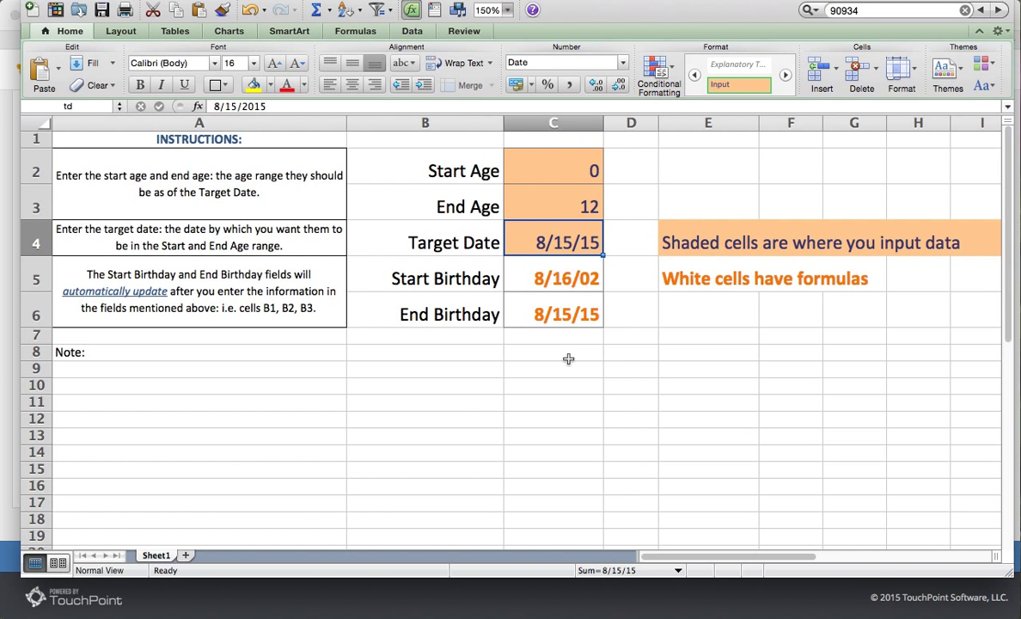
Step: Enter a check-in birthday range of 8/16/2002 to 8/15/2015 and save it
left_click(6, 143)
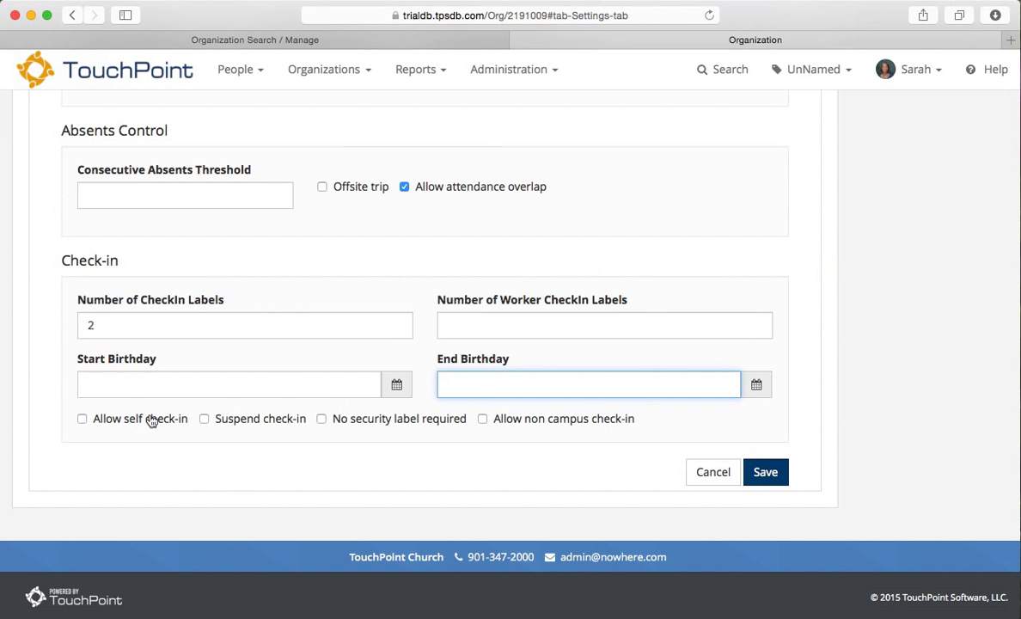
left_click(149, 383)
type("8/")
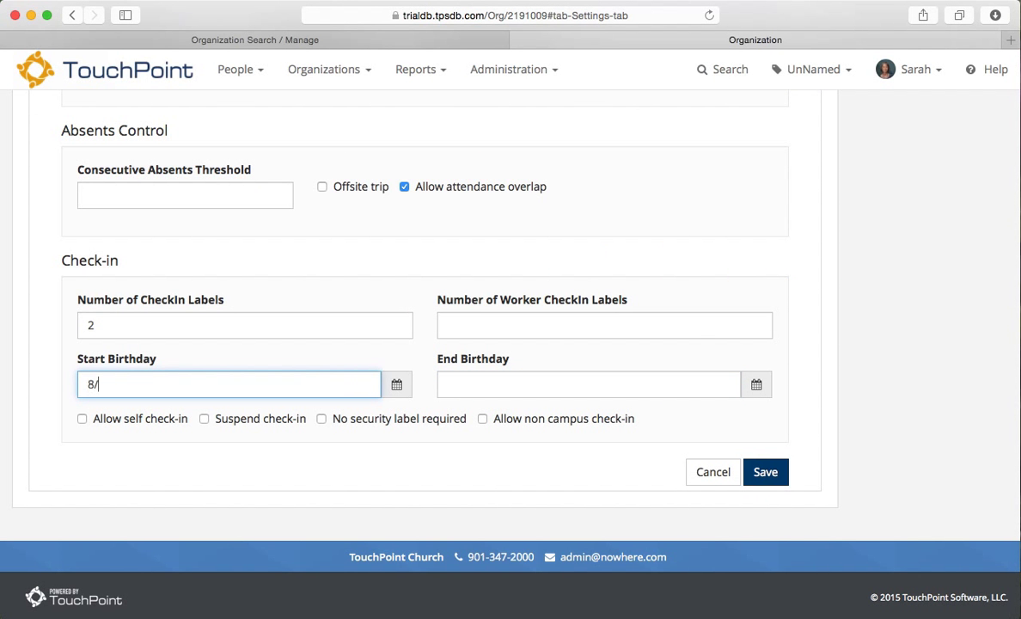
type("16/2000")
key("BackSpace")
type("2")
left_click(482, 388)
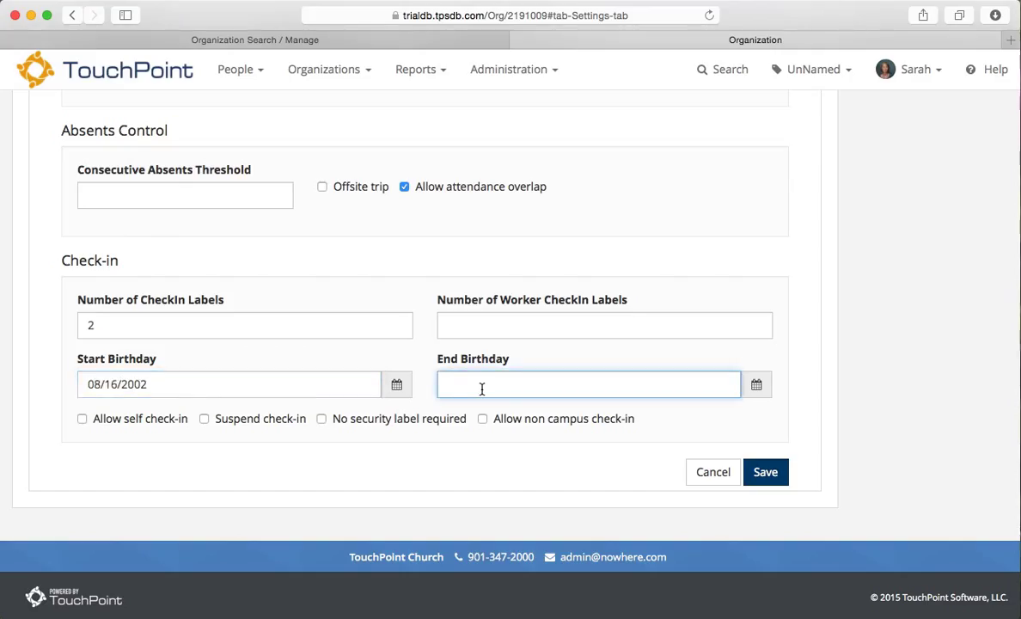
type("8/15/2015")
left_click(765, 470)
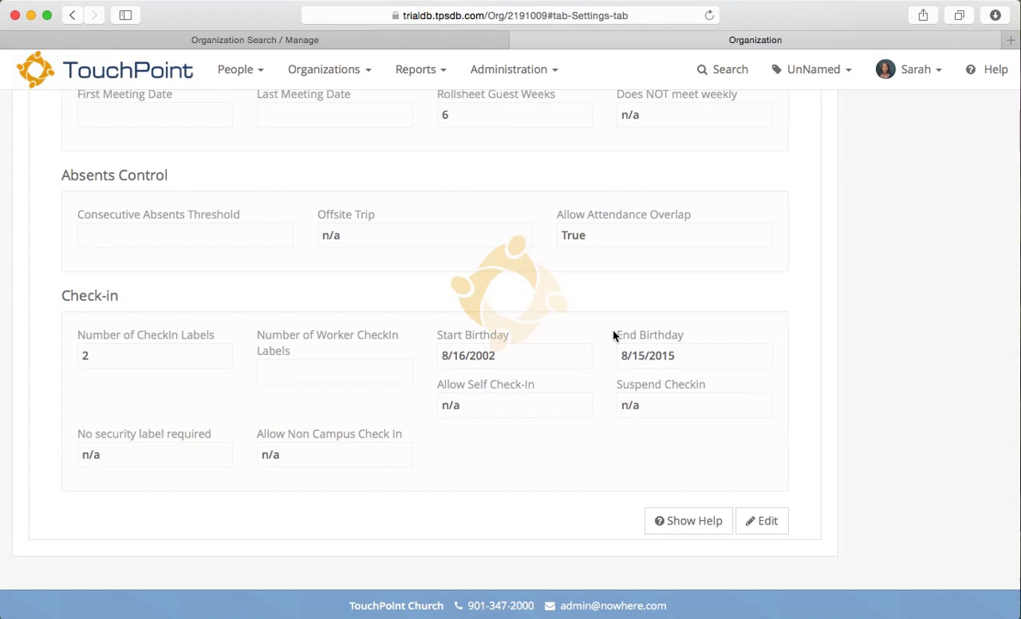
scroll(593, 311, "up", 10)
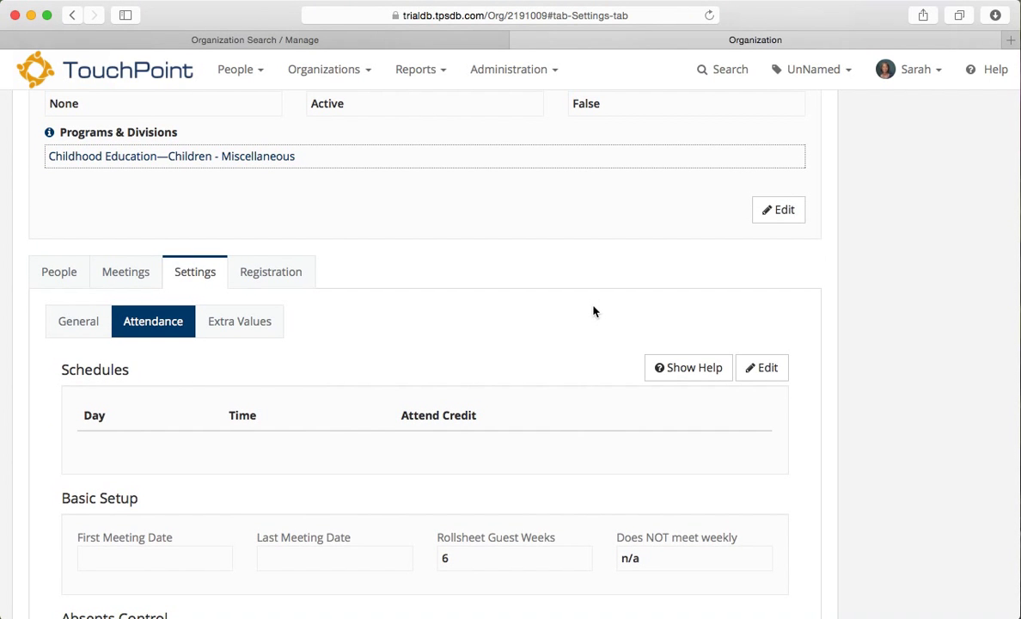
scroll(592, 311, "up", 5)
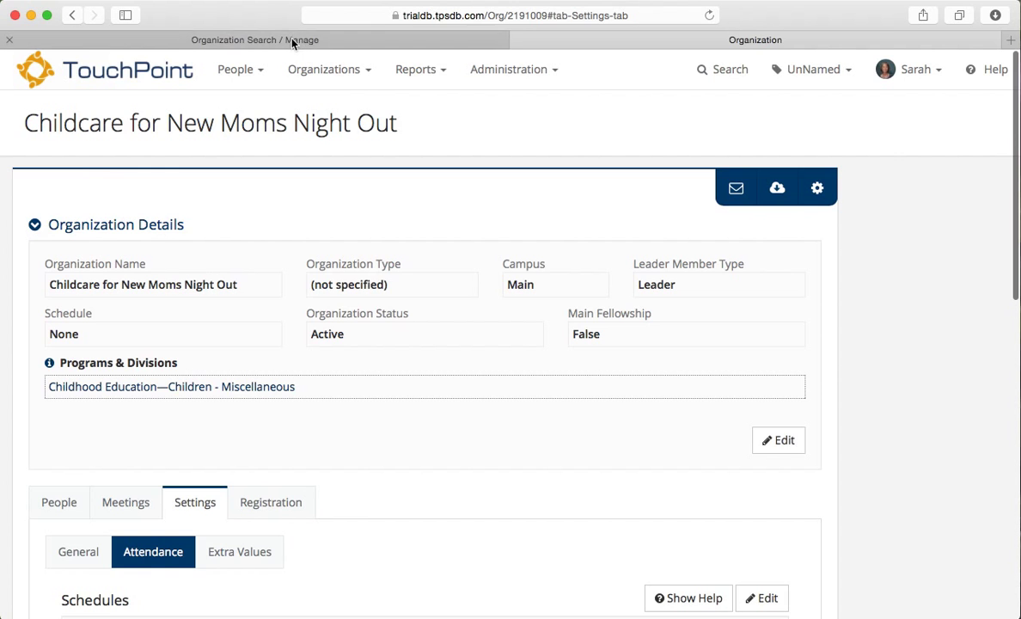
Step: Open Registration for New Moms Night Out from the search results and view its Questions and Messages
left_click(291, 39)
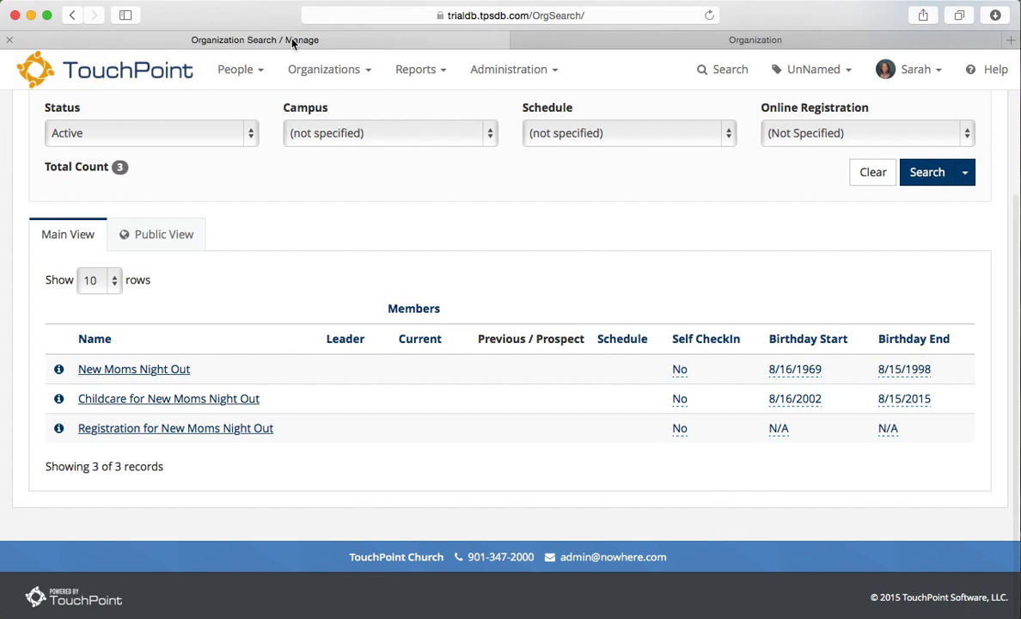
left_click(117, 432)
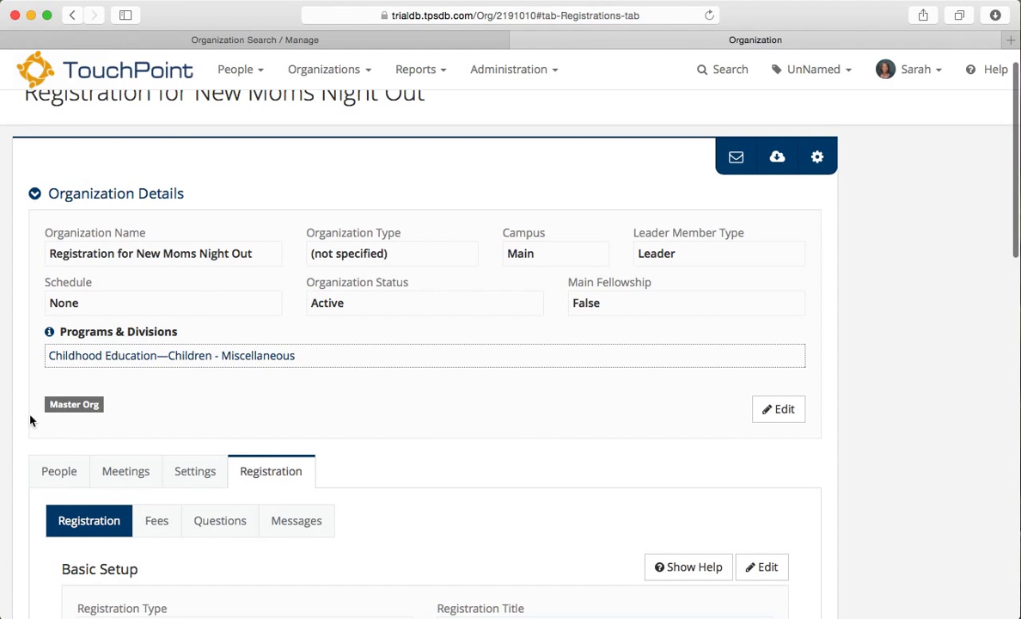
scroll(283, 406, "down", 3)
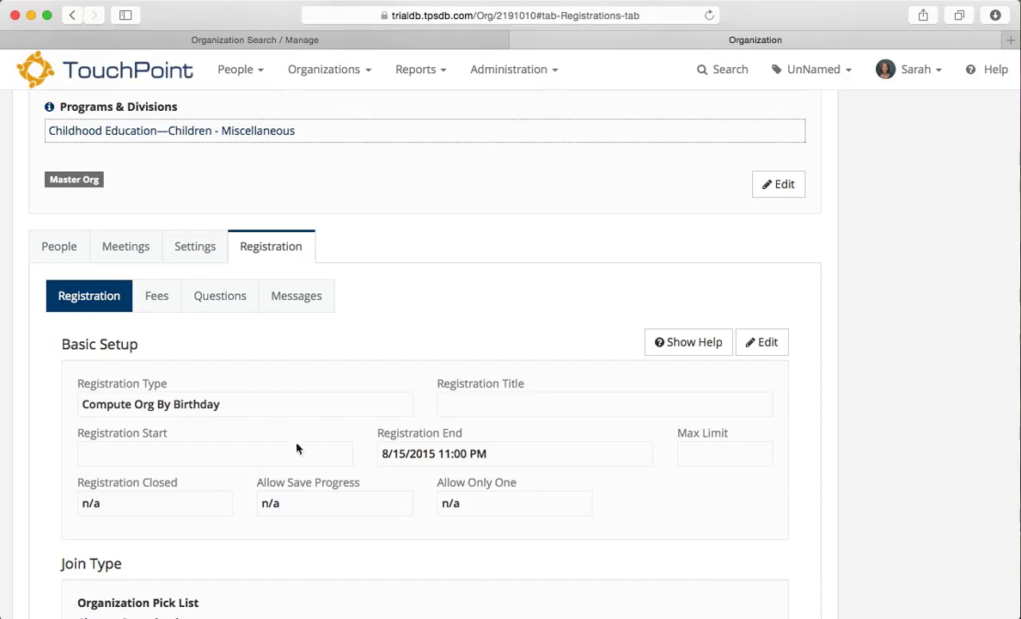
left_click(228, 306)
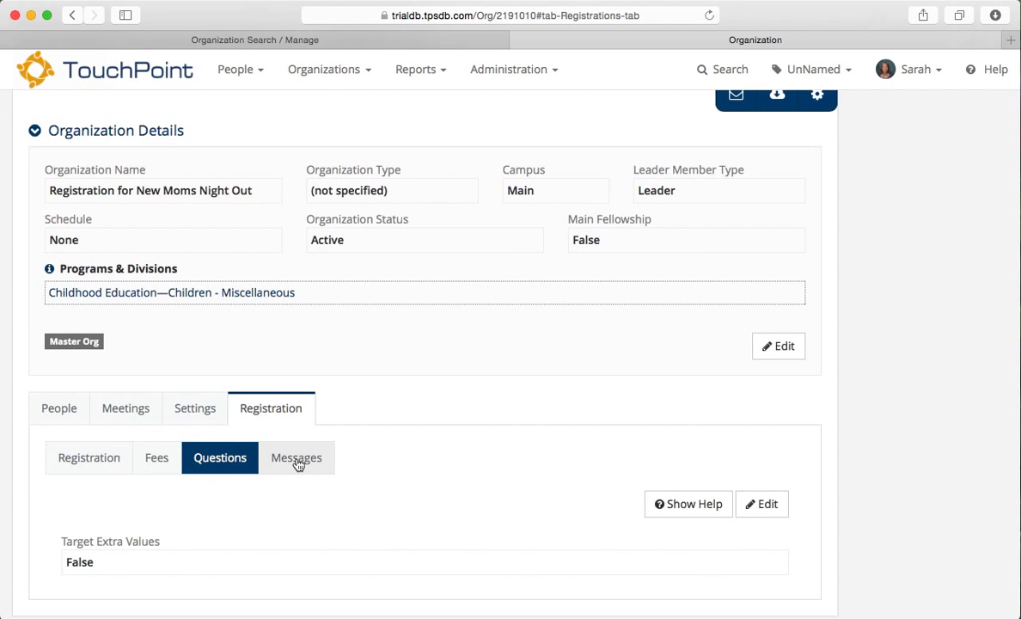
left_click(297, 458)
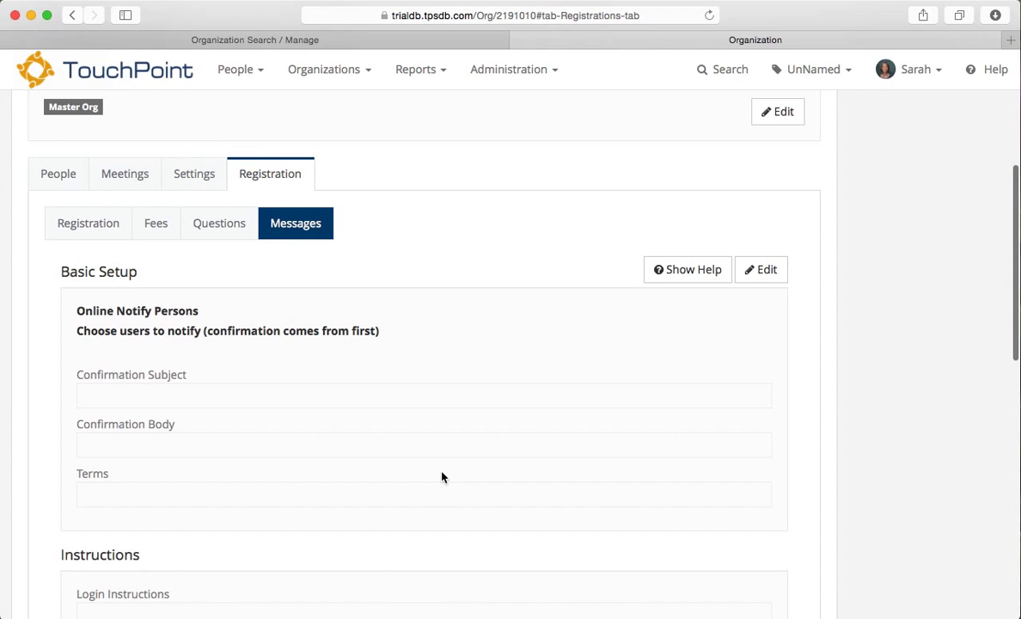
scroll(442, 477, "up", 5)
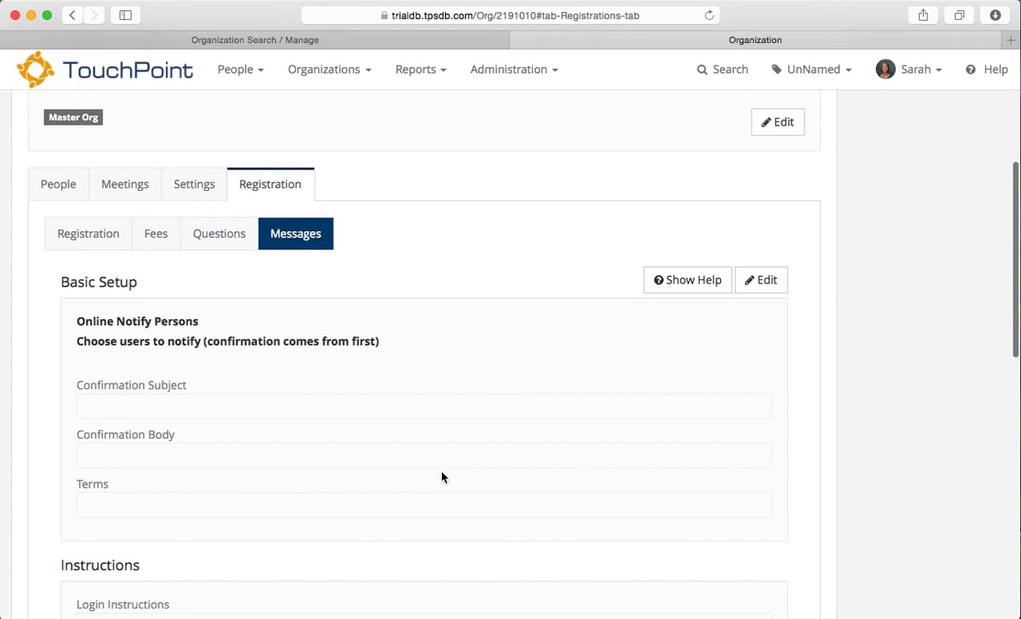
scroll(441, 476, "up", 2)
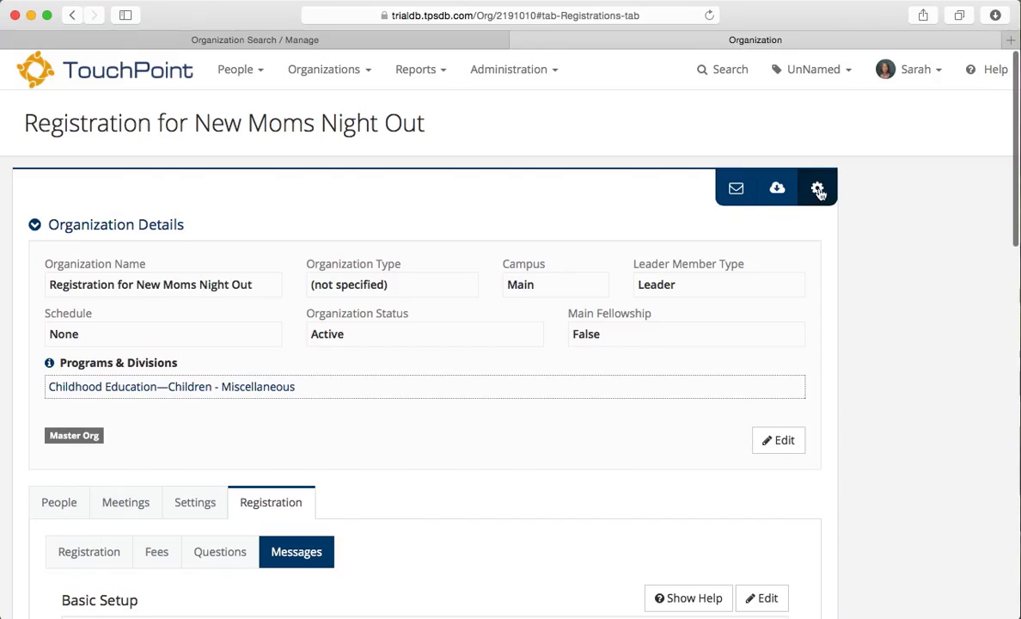
Step: Start a trial public registration from the gear menu and choose the adult family member
left_click(817, 191)
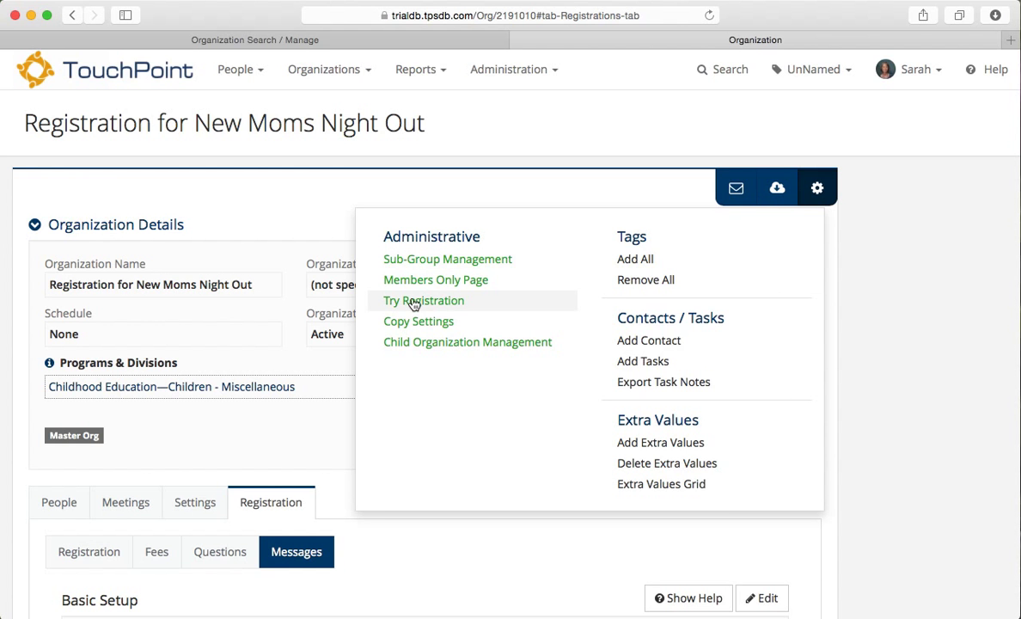
left_click(414, 301)
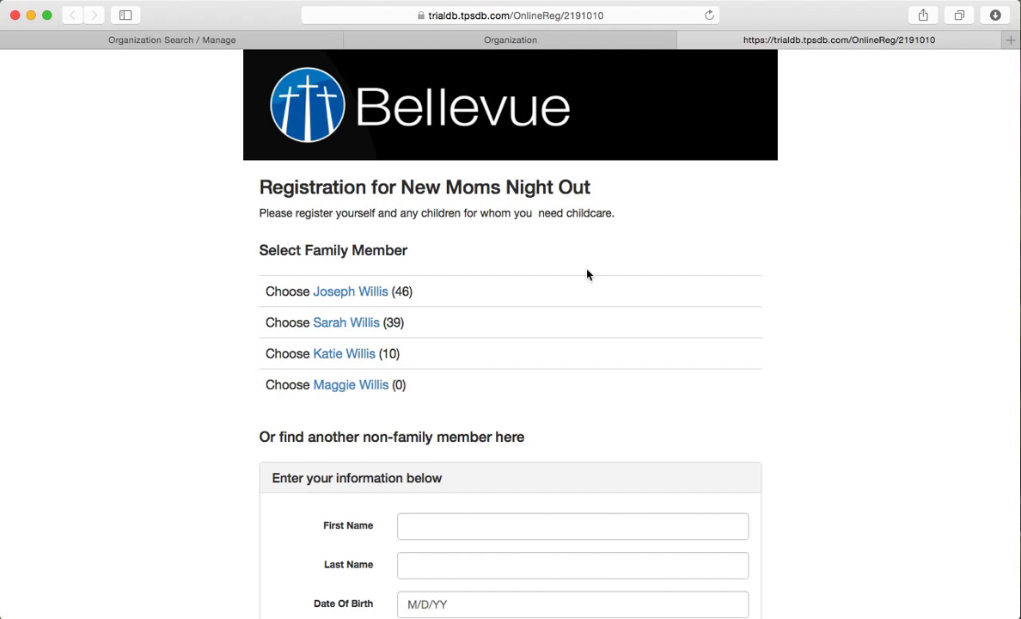
scroll(581, 291, "down", 1)
scroll(581, 291, "up", 1)
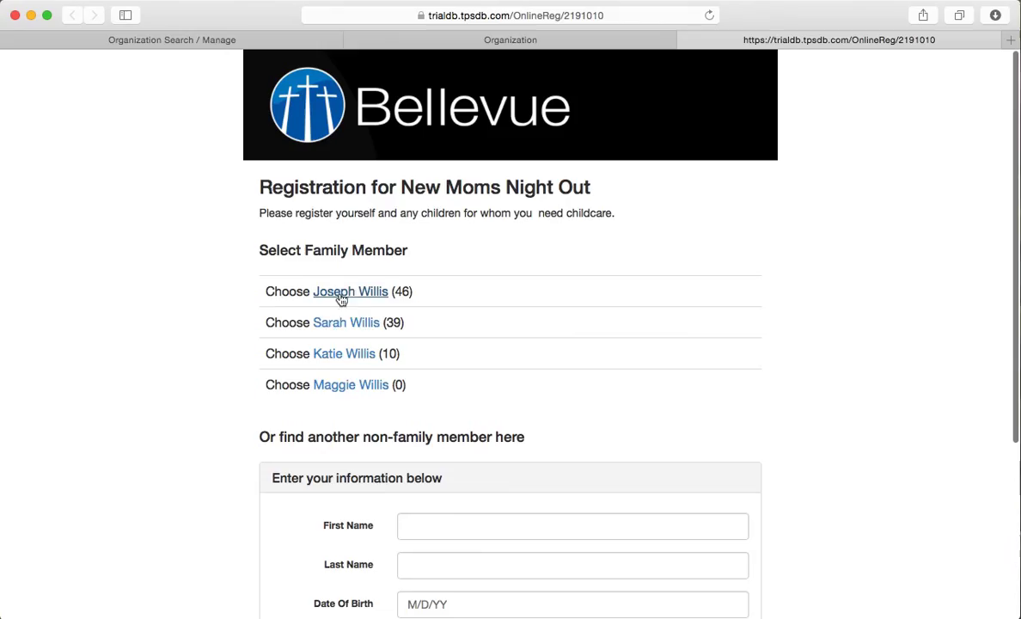
left_click(345, 325)
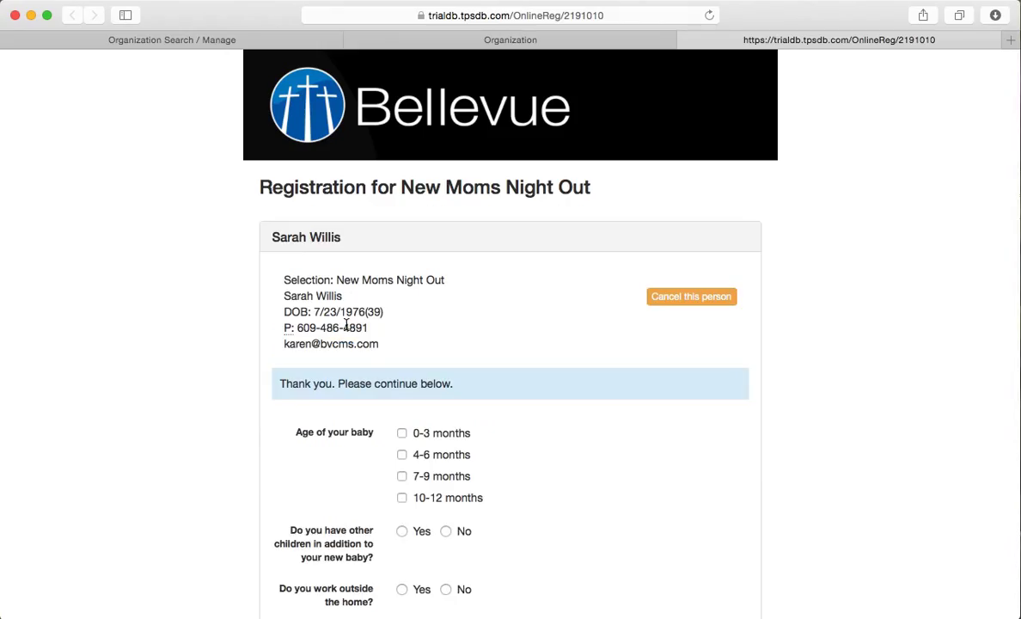
Step: Answer the baby questionnaire with 0-3 months, Yes, Yes, No and submit it
scroll(588, 352, "down", 1)
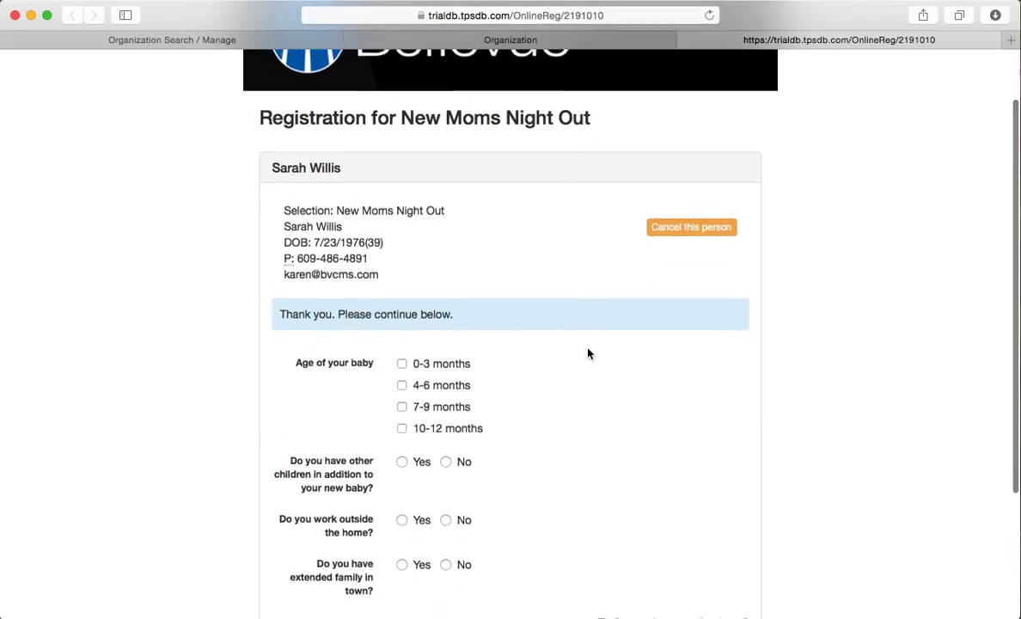
left_click(402, 363)
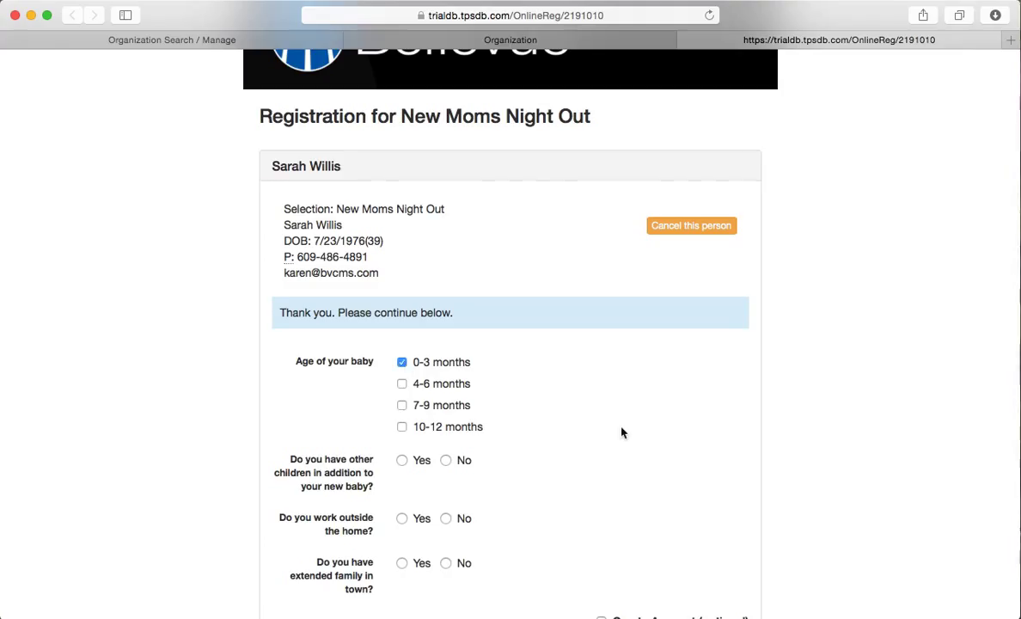
scroll(622, 432, "down", 1)
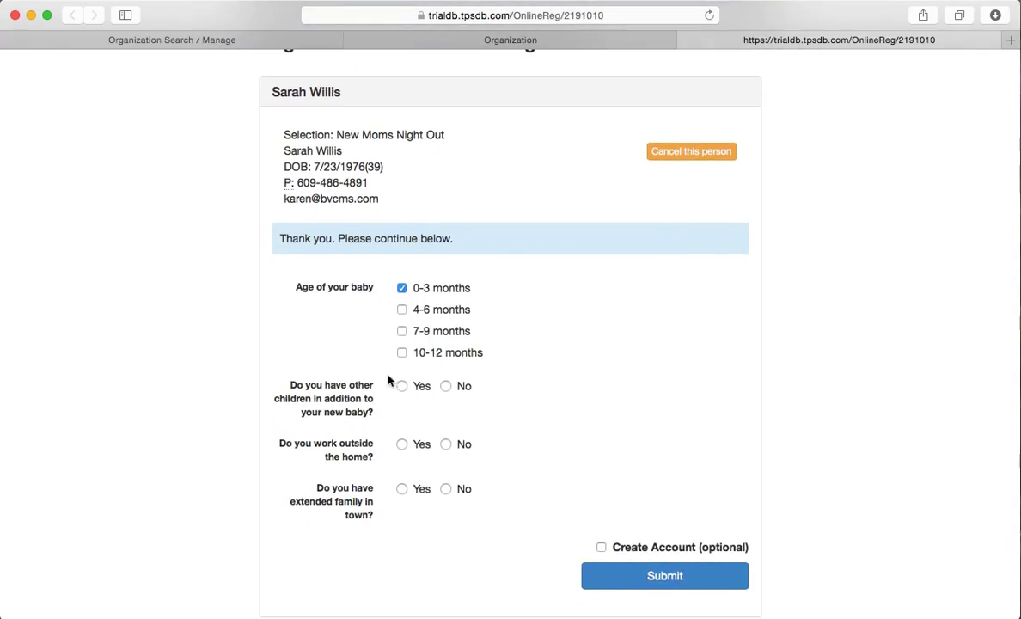
left_click(401, 387)
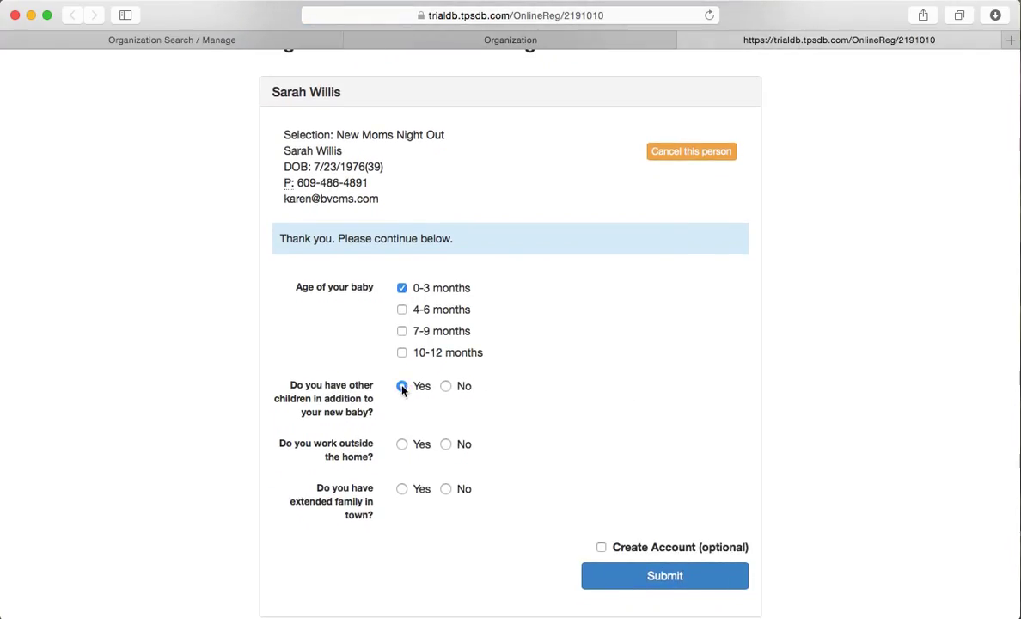
left_click(401, 444)
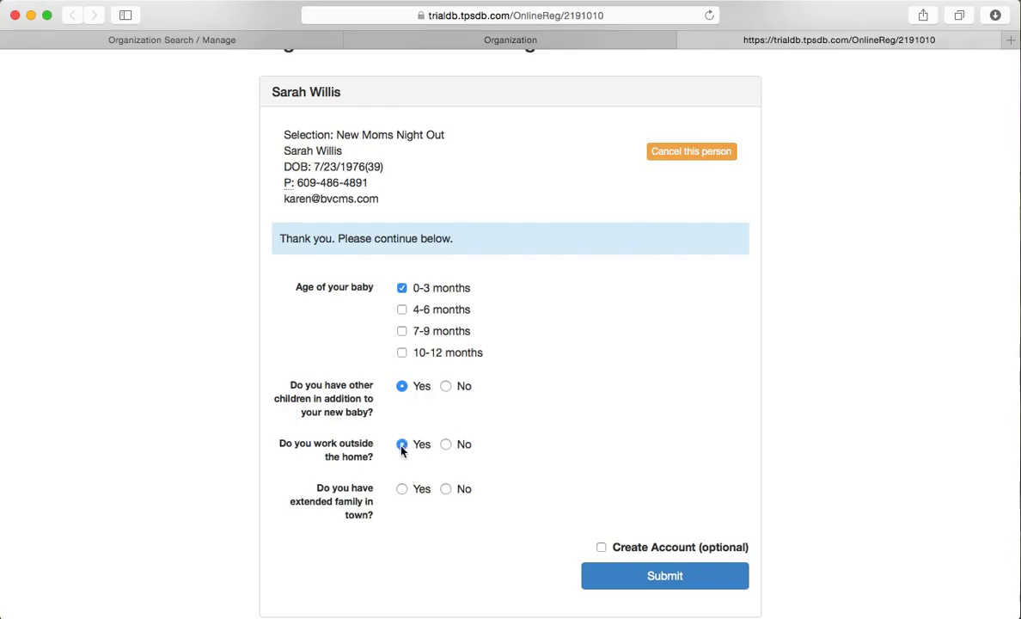
left_click(445, 489)
left_click(662, 576)
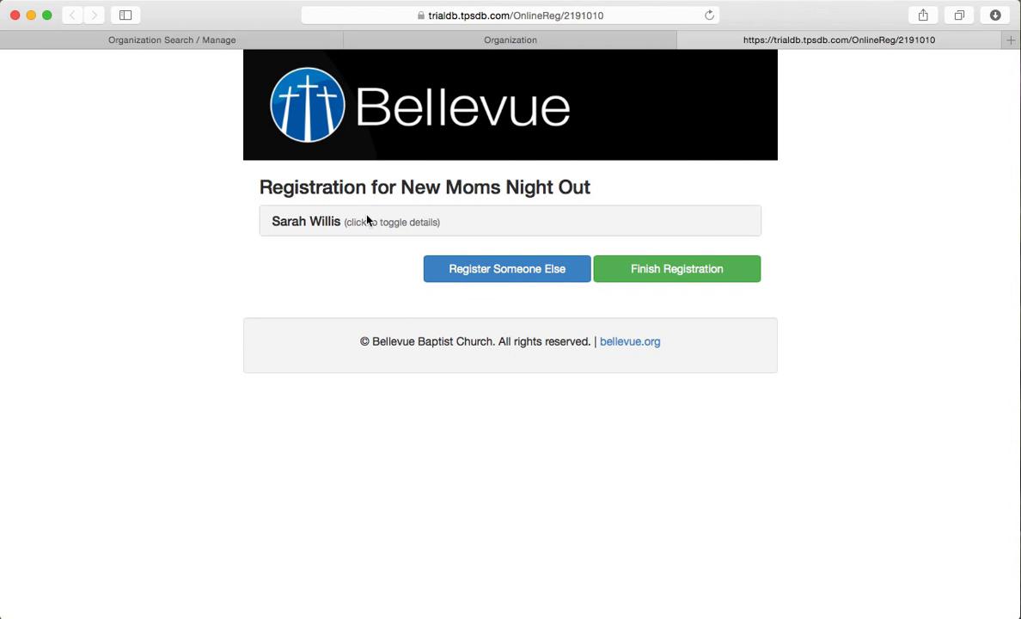
left_click(430, 218)
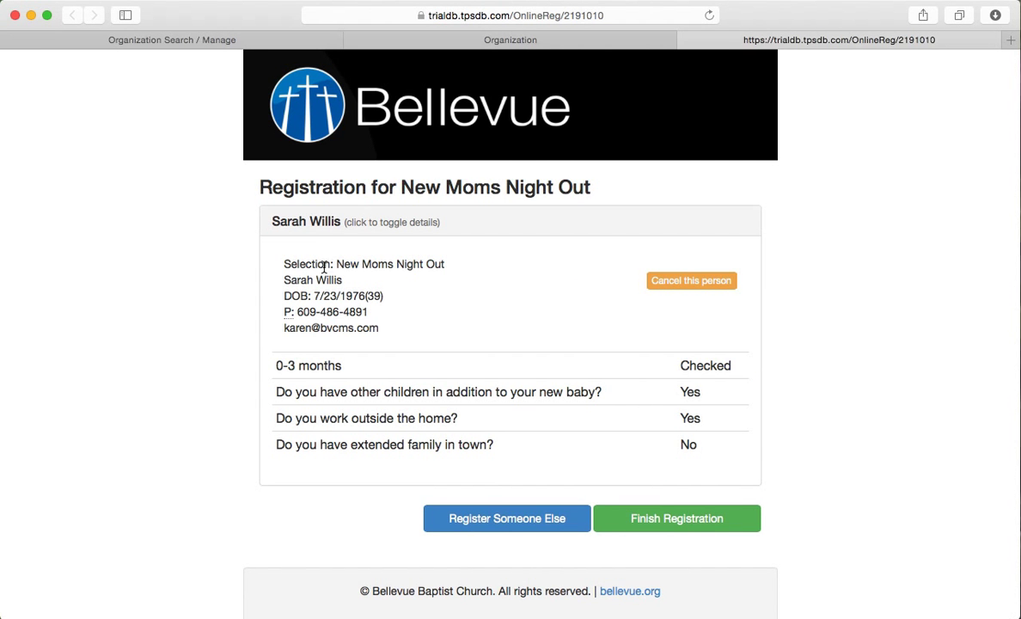
left_click_drag(336, 266, 448, 265)
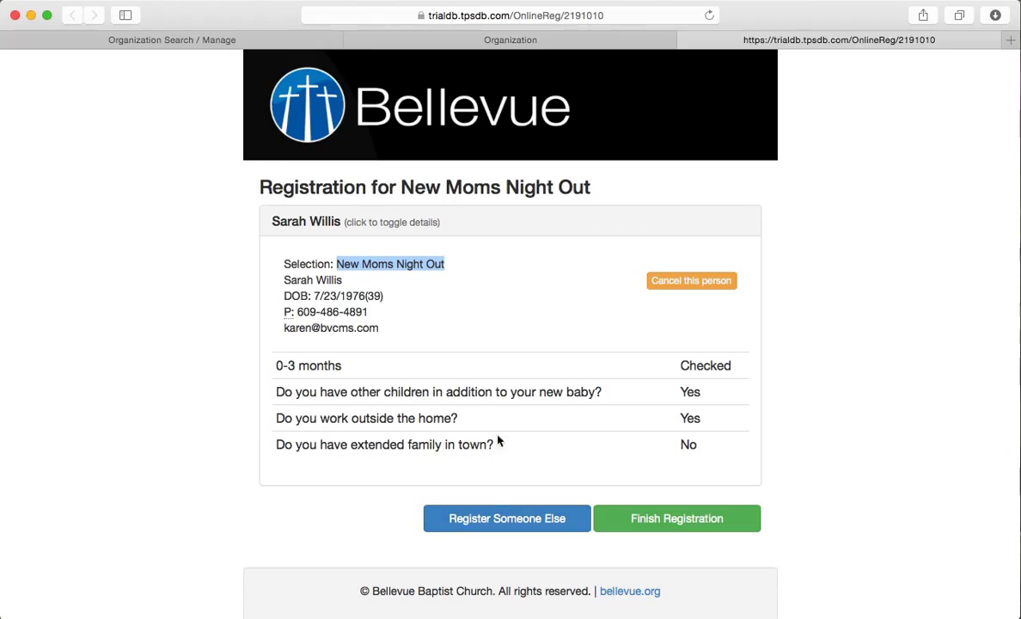
Step: Register the infant as another family member, fill in the mother's name, and submit
left_click(498, 519)
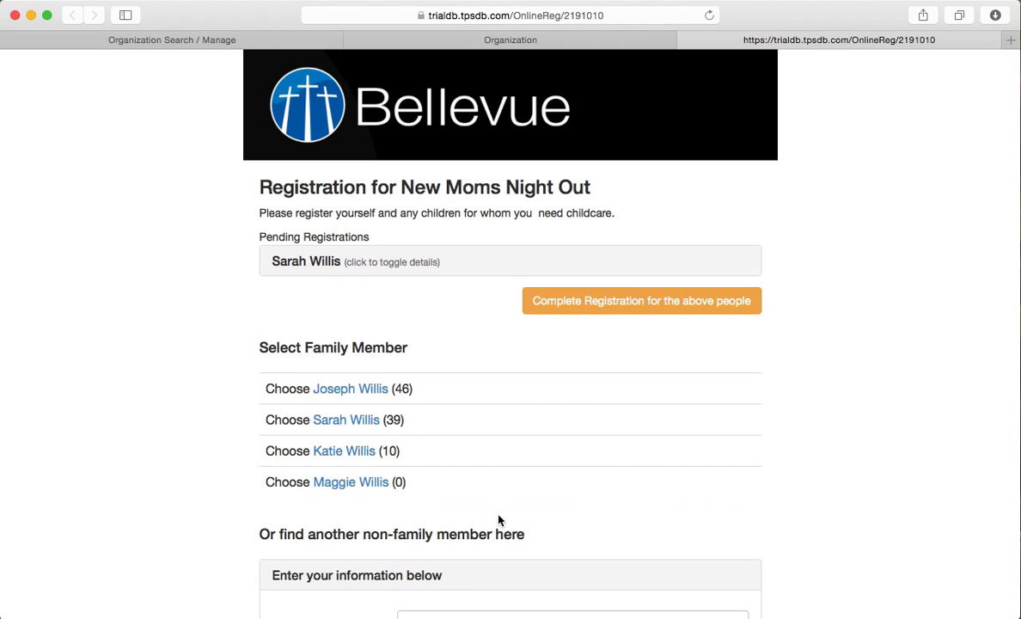
left_click(348, 483)
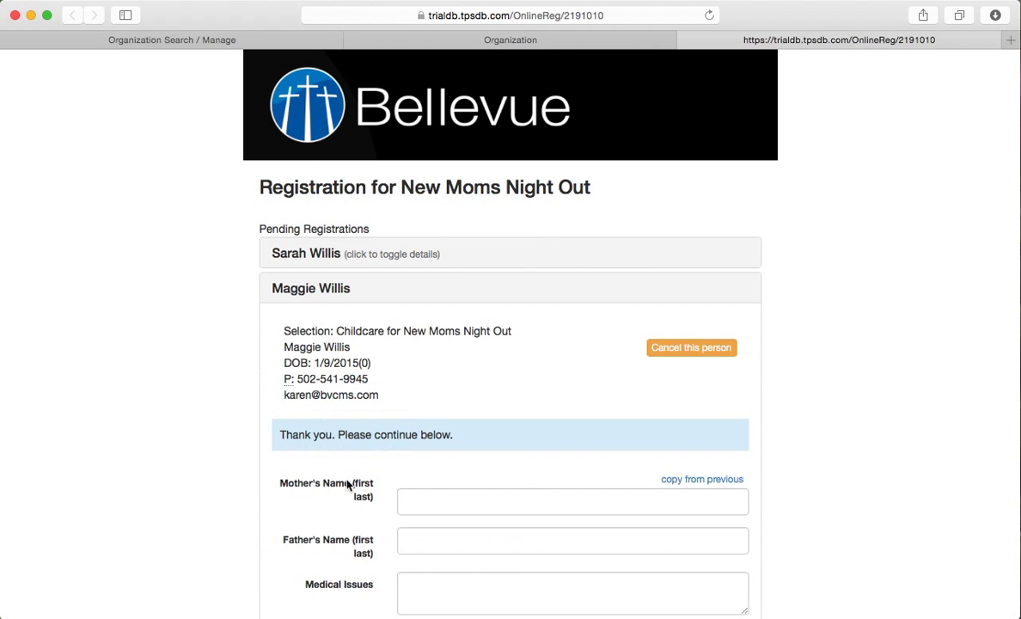
scroll(462, 455, "down", 2)
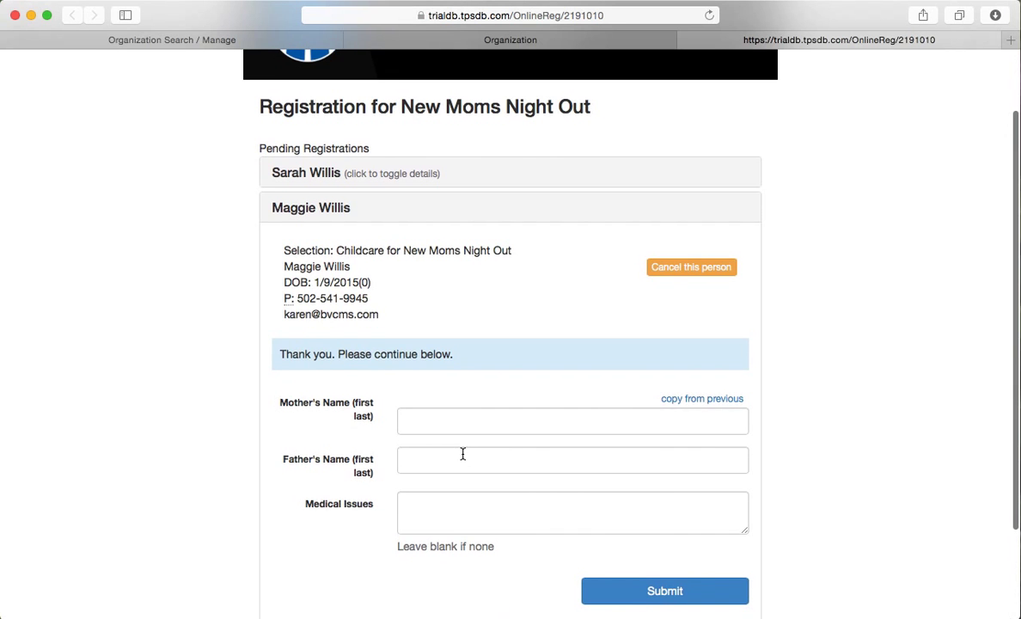
left_click(417, 419)
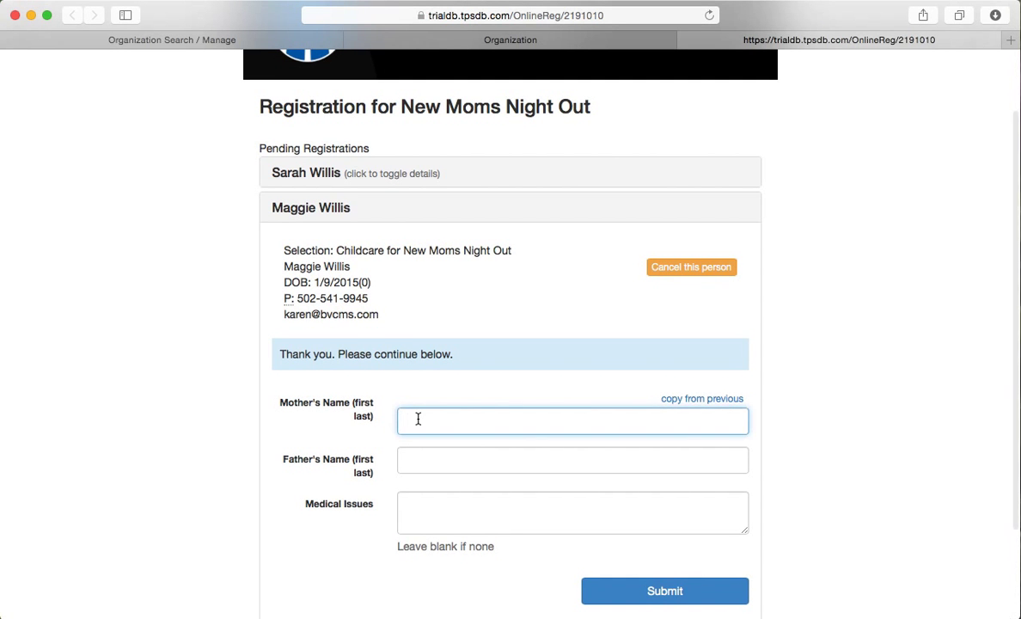
scroll(417, 419, "up", 1)
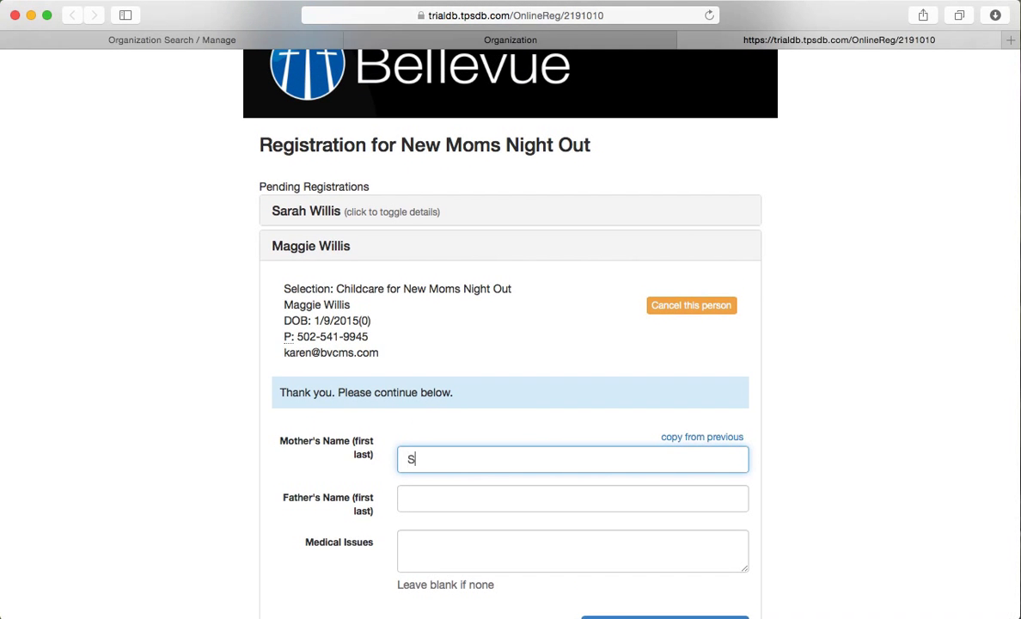
scroll(463, 544, "down", 1)
scroll(463, 545, "down", 1)
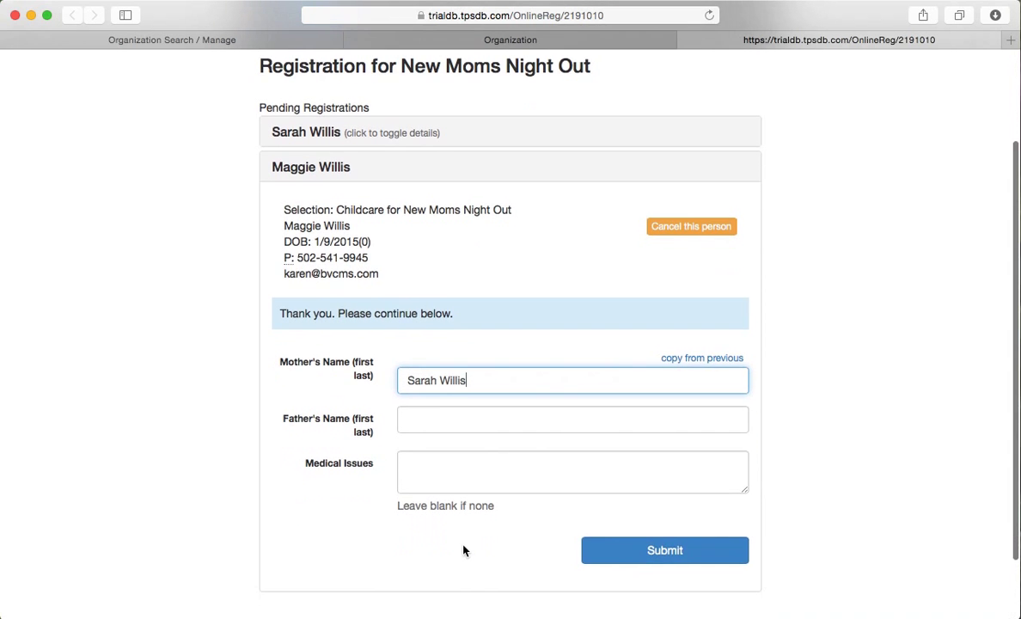
left_click(648, 556)
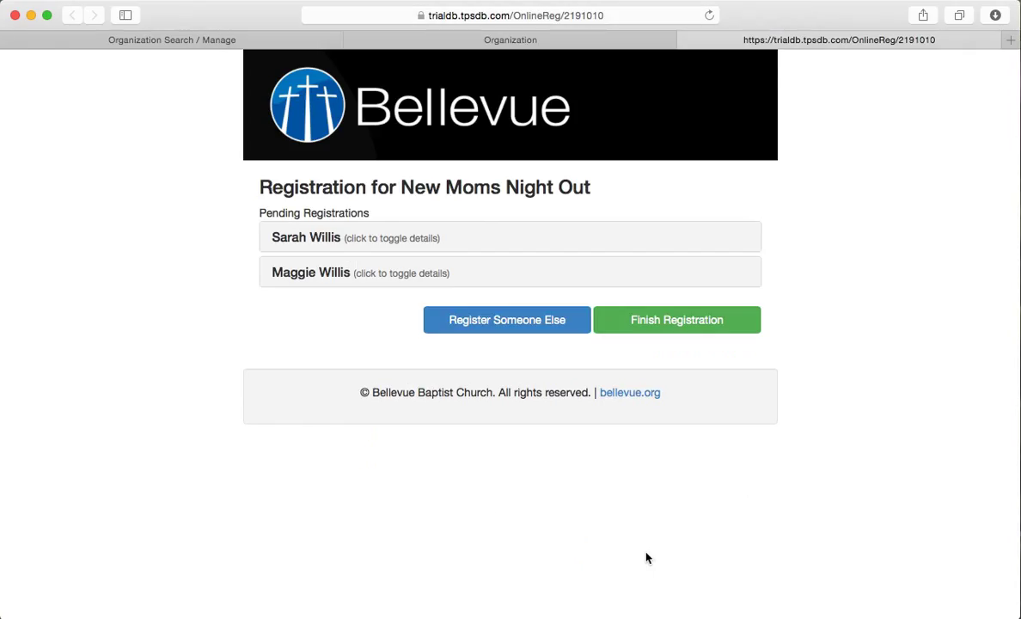
Step: Register the 10-year-old for Childcare for New Moms Night Out and check the pending entry
left_click(507, 320)
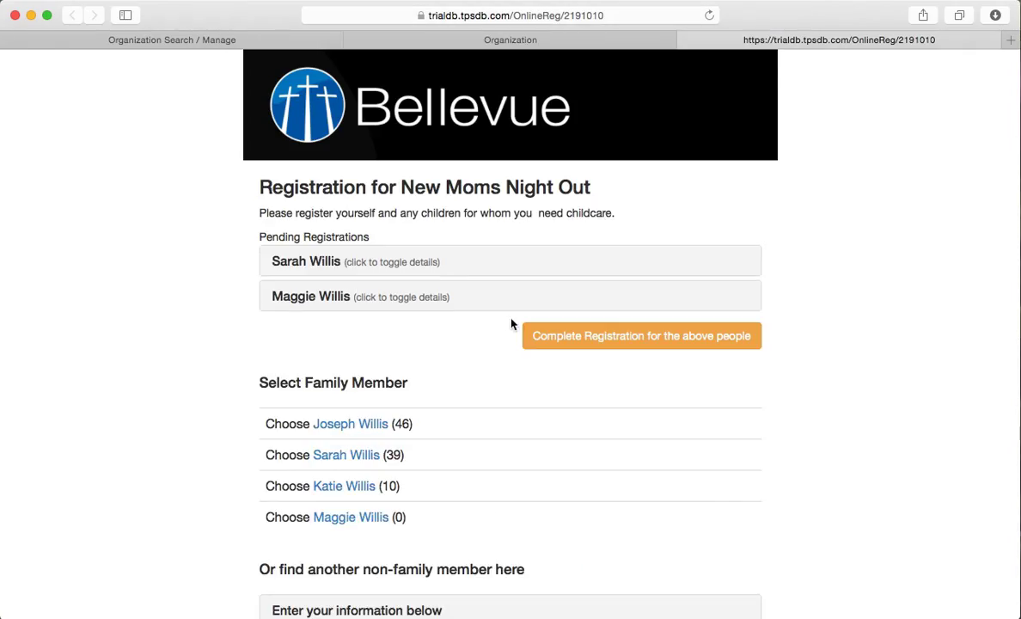
left_click(359, 486)
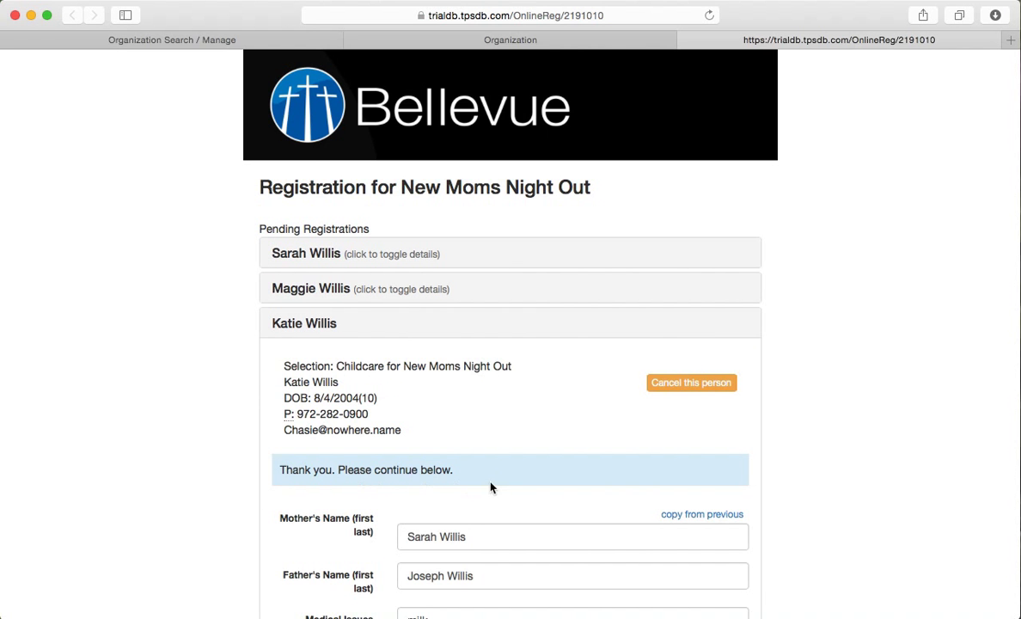
scroll(490, 486, "down", 3)
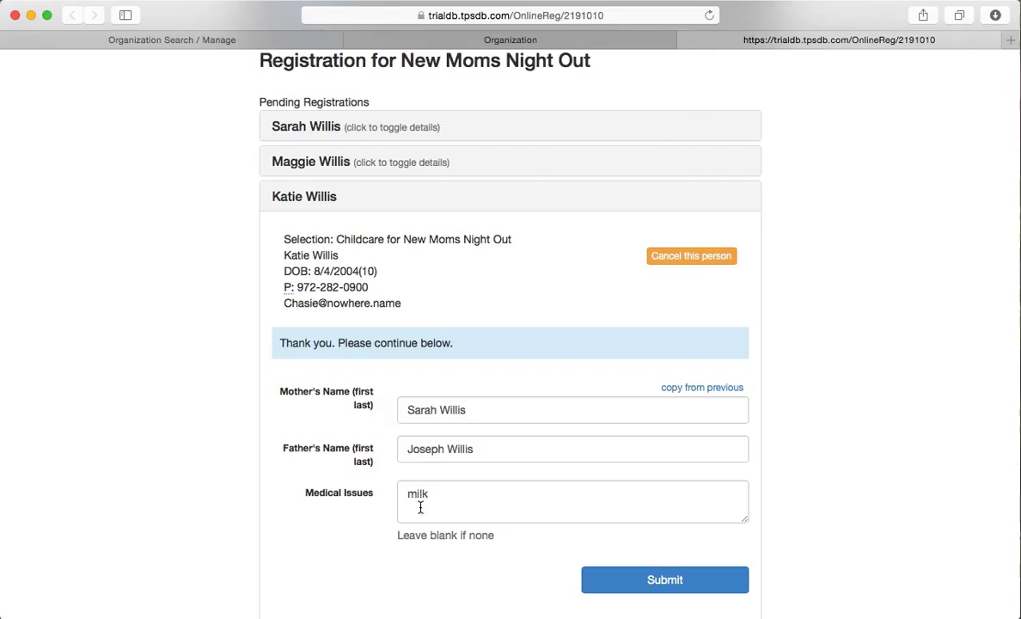
left_click_drag(337, 237, 531, 235)
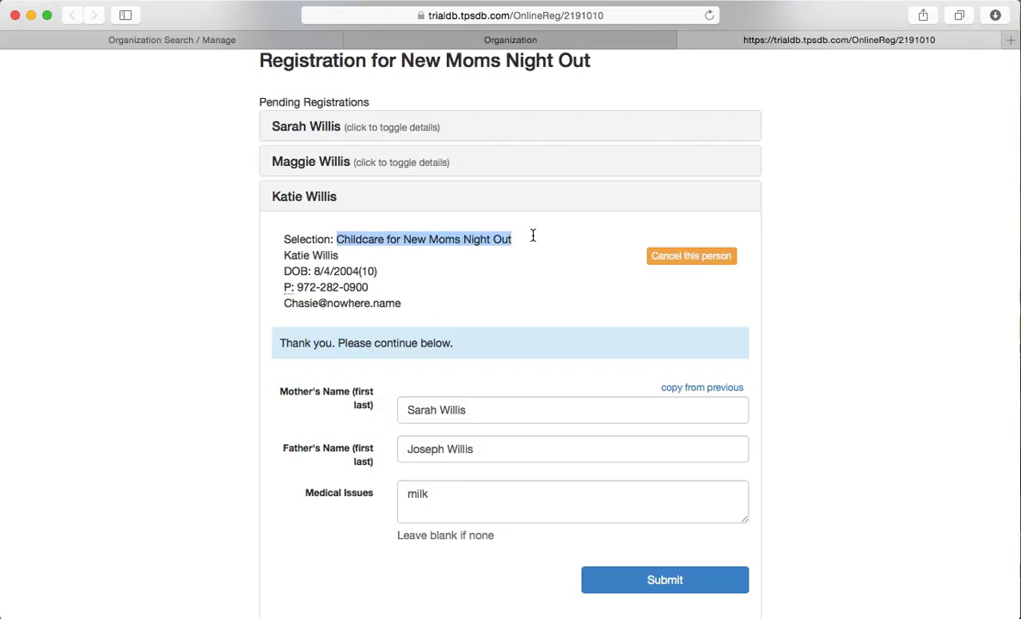
left_click(639, 580)
left_click(417, 275)
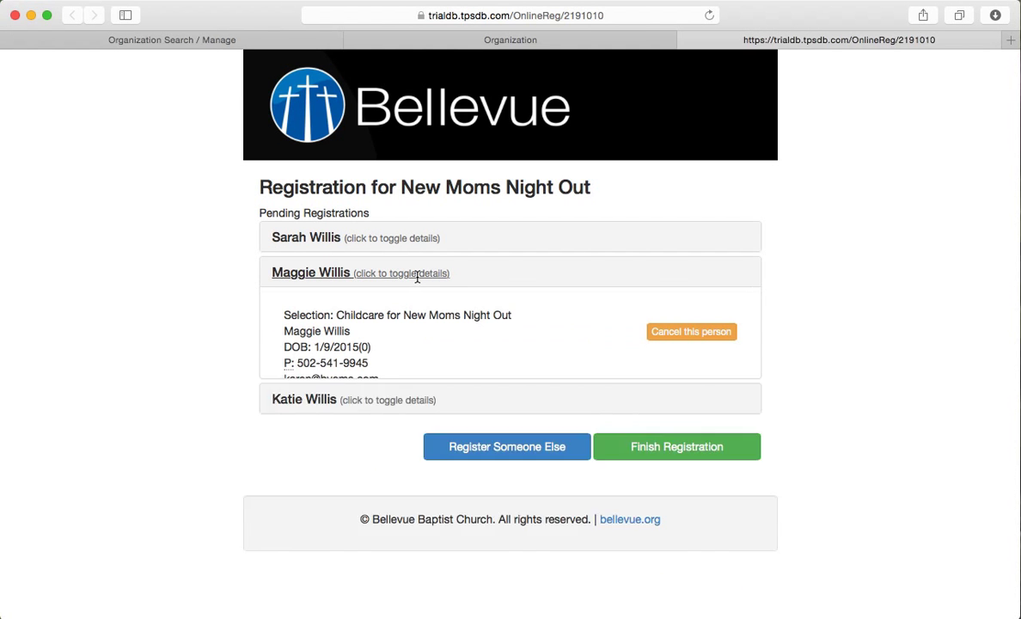
left_click(418, 274)
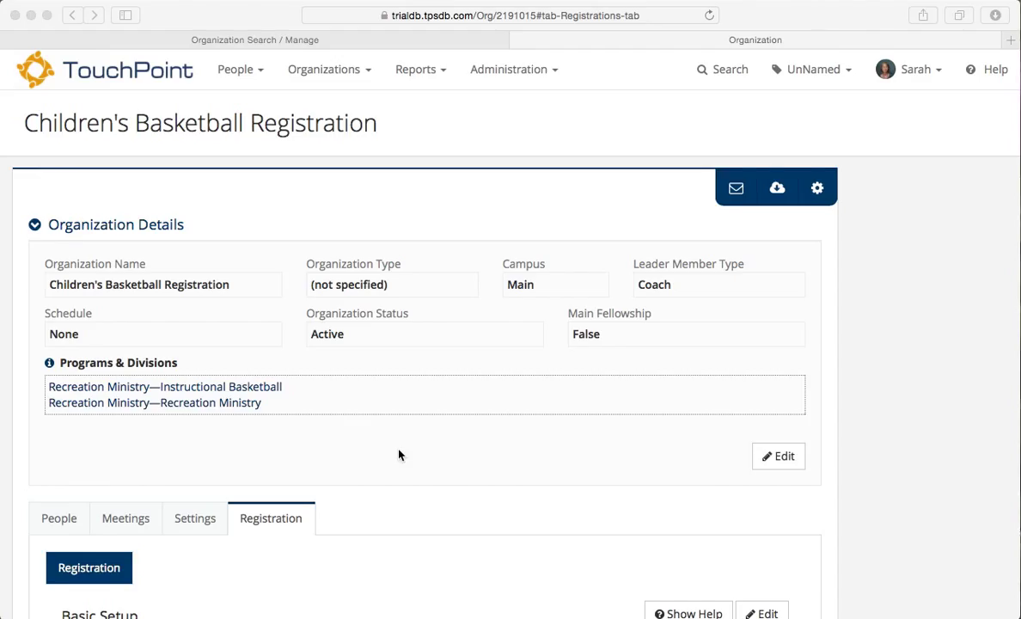
Step: Change the basic setup's registration type to Compute Org By Birthday and save
scroll(398, 455, "down", 1)
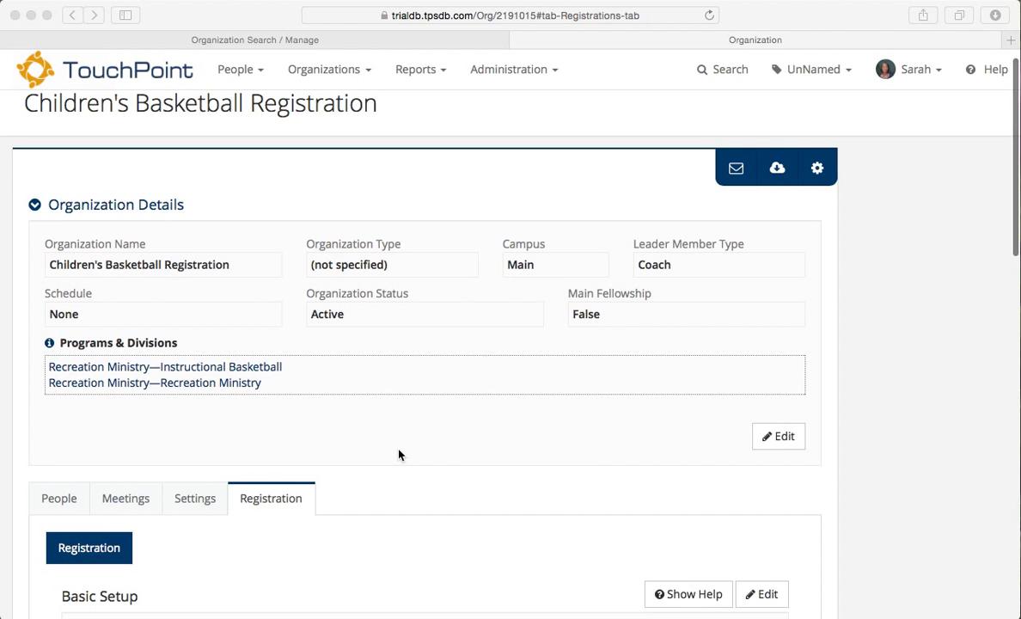
scroll(399, 455, "up", 1)
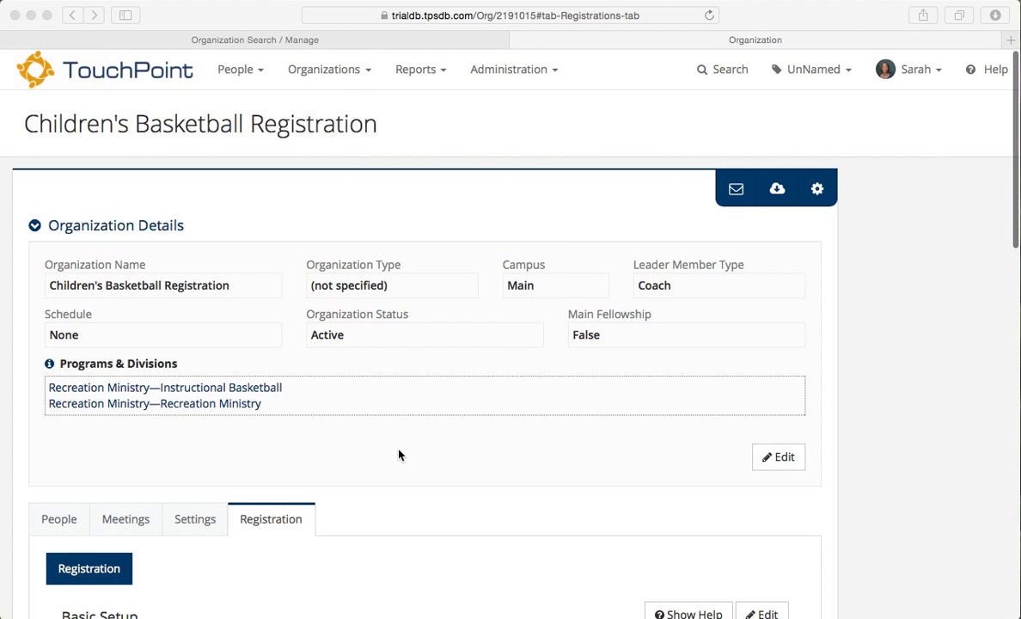
scroll(399, 455, "down", 5)
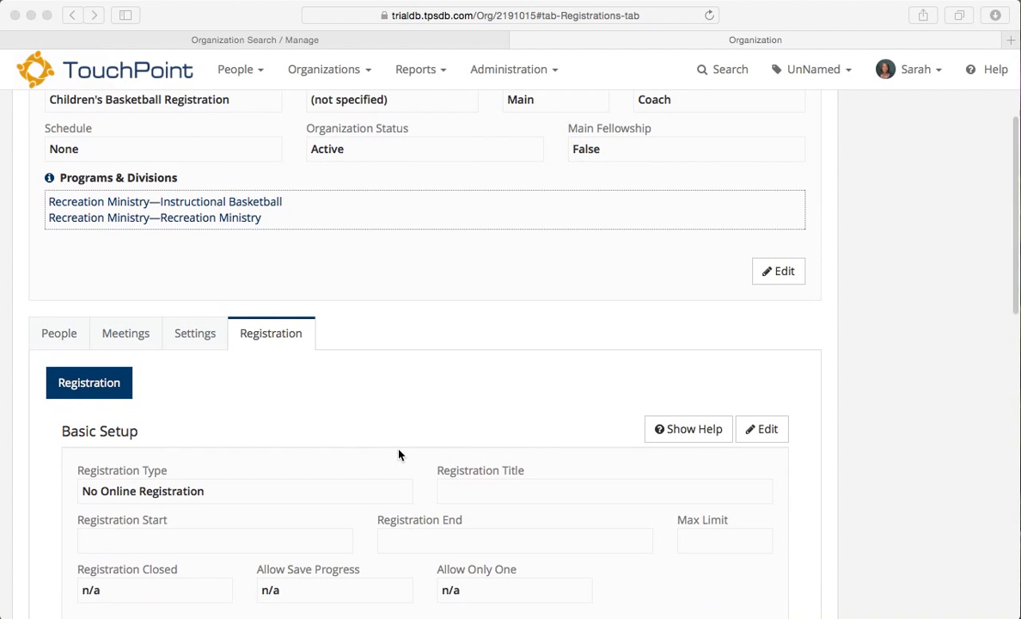
scroll(399, 454, "down", 3)
scroll(399, 454, "down", 2)
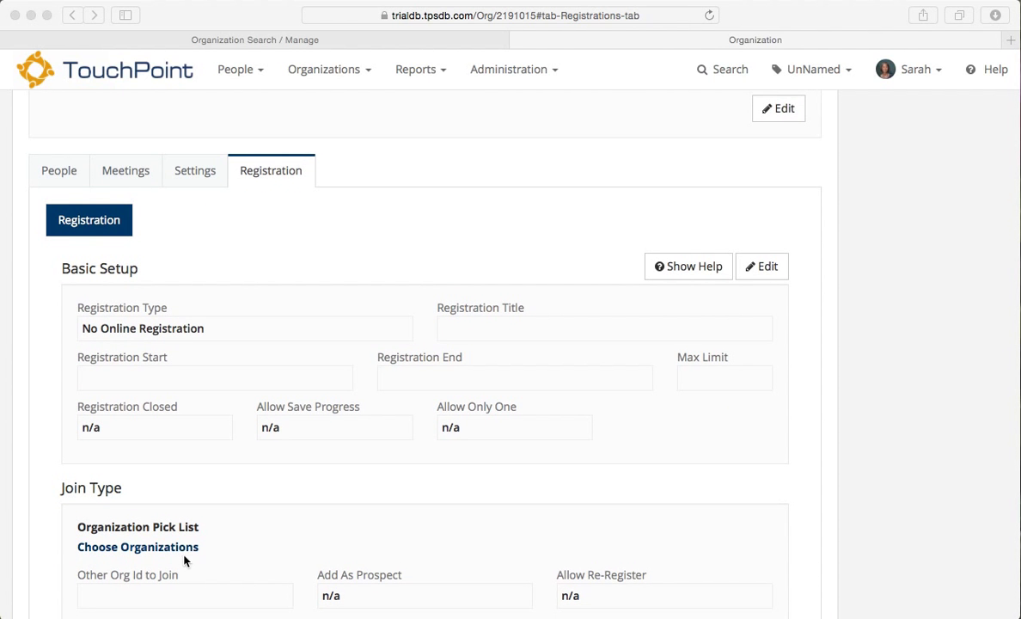
left_click(767, 266)
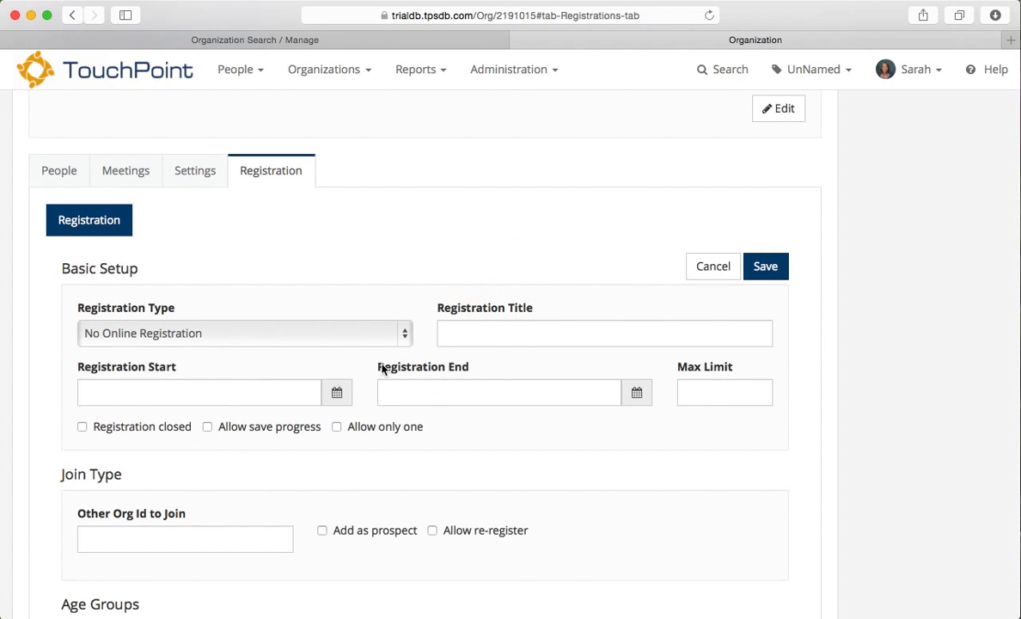
left_click(400, 333)
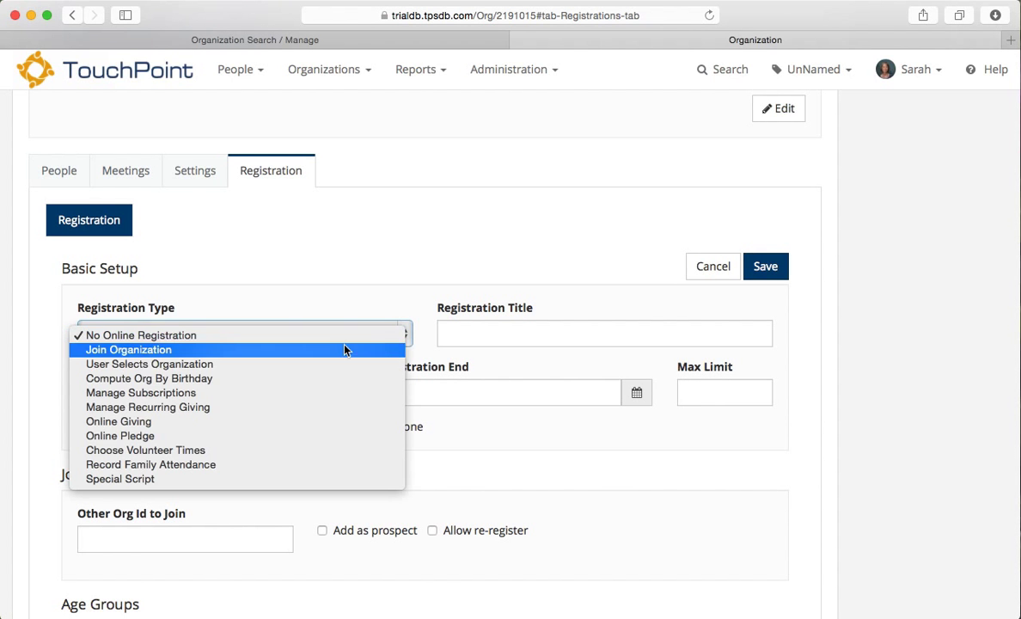
left_click(277, 381)
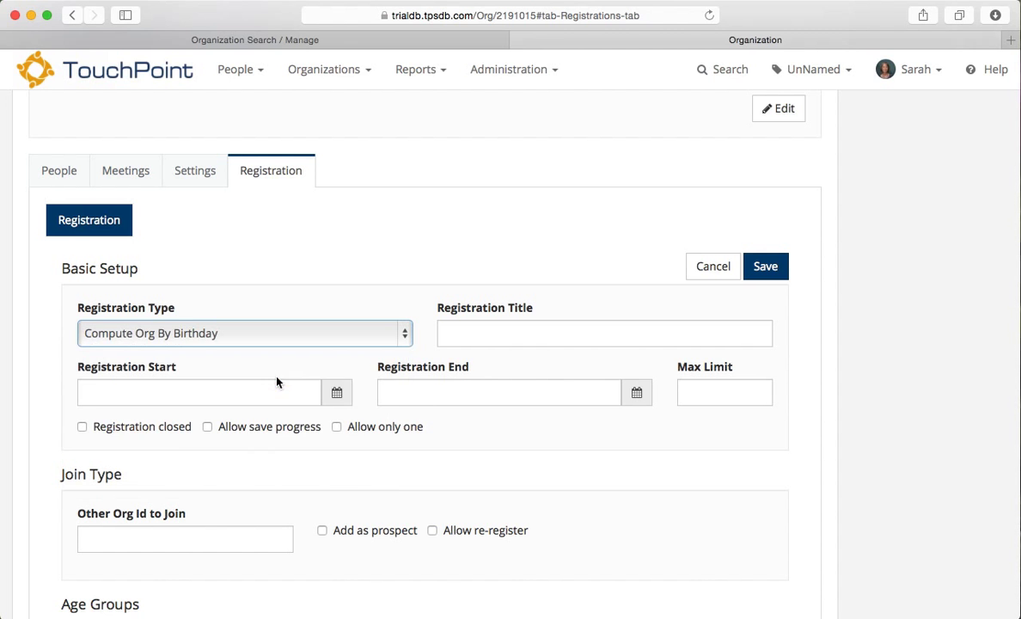
scroll(438, 448, "down", 3)
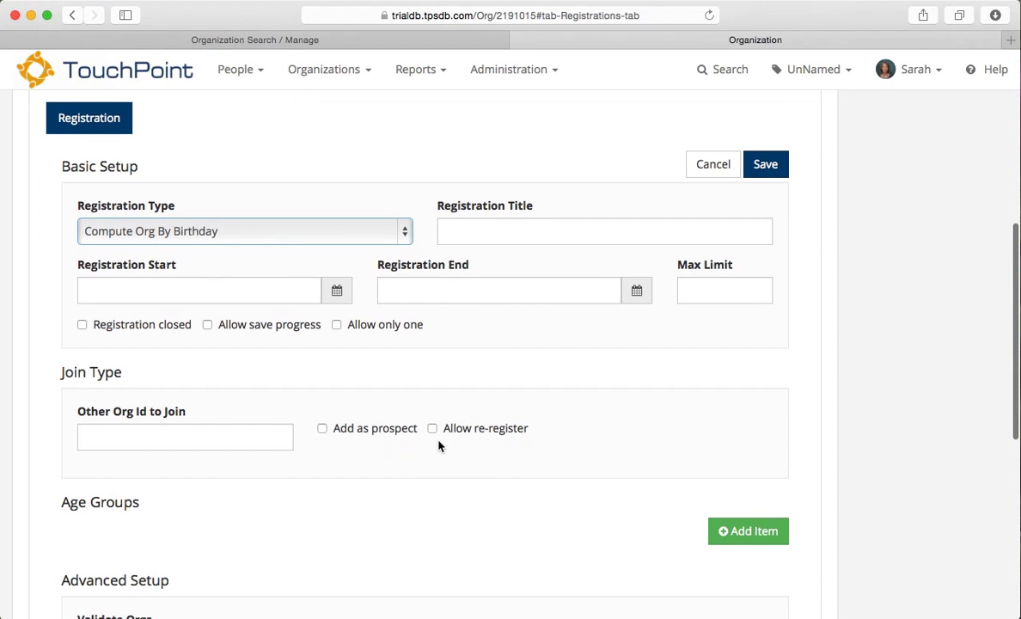
left_click(764, 164)
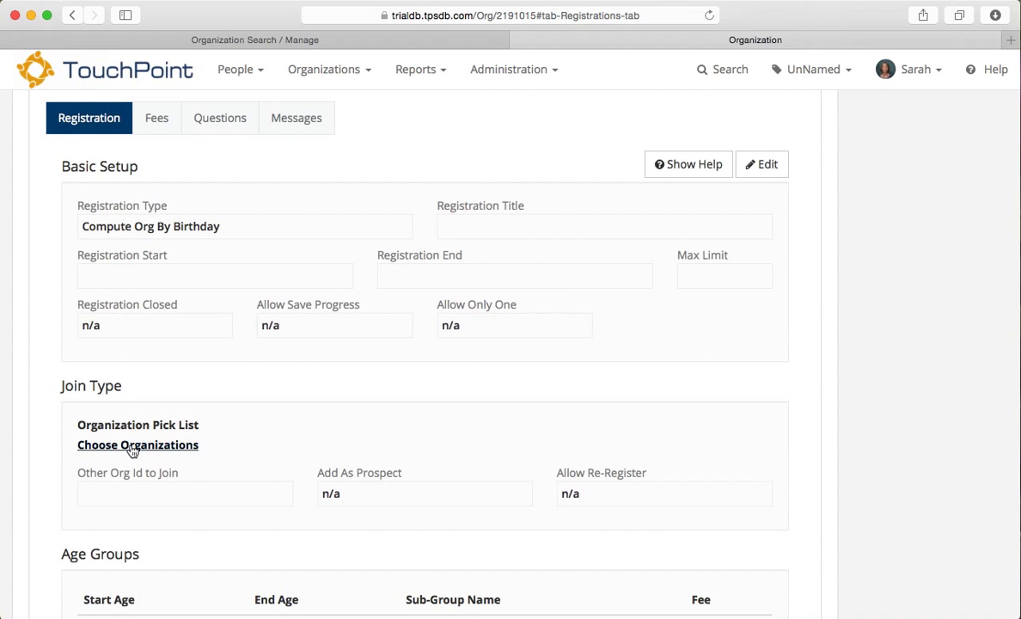
Step: Add Boys Basketball 6-7 and 8-10 and Girls Basketball 6-7 and 8-10 to the pick list
left_click(133, 452)
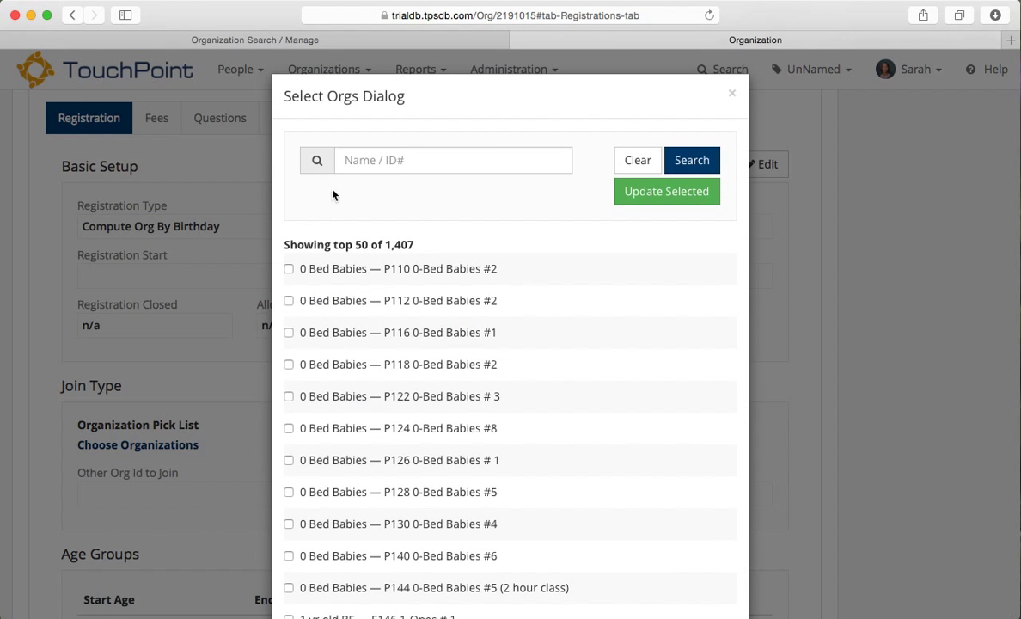
left_click(401, 160)
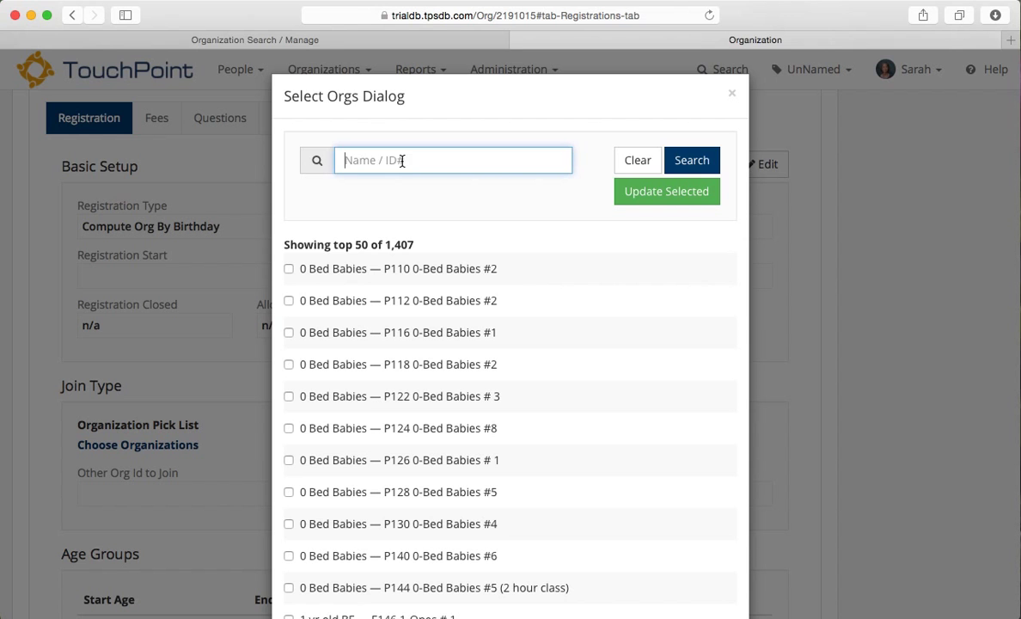
type("boys basketball")
left_click(688, 160)
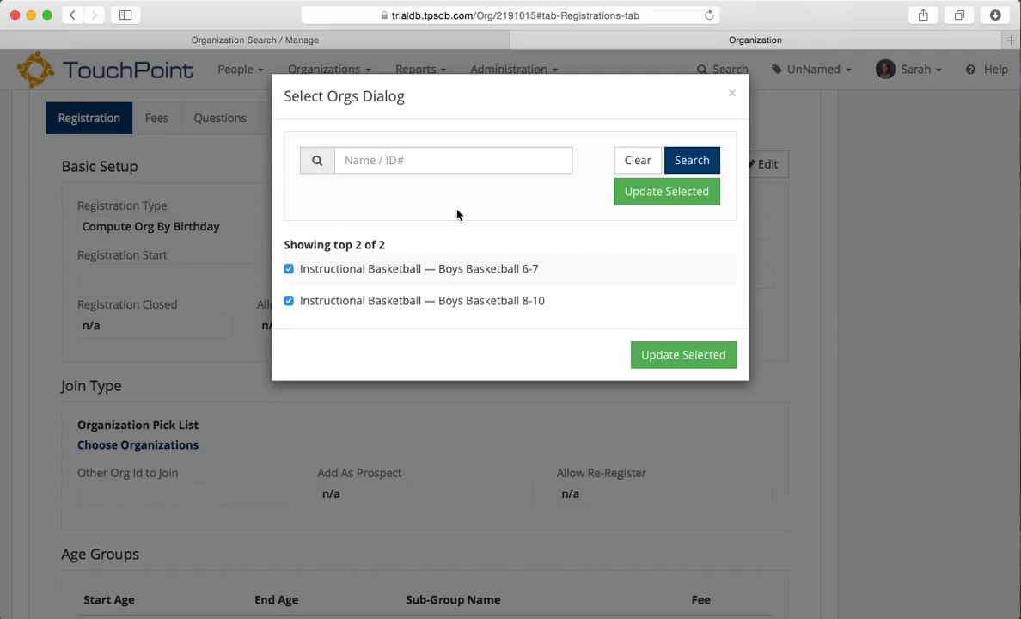
left_click(422, 163)
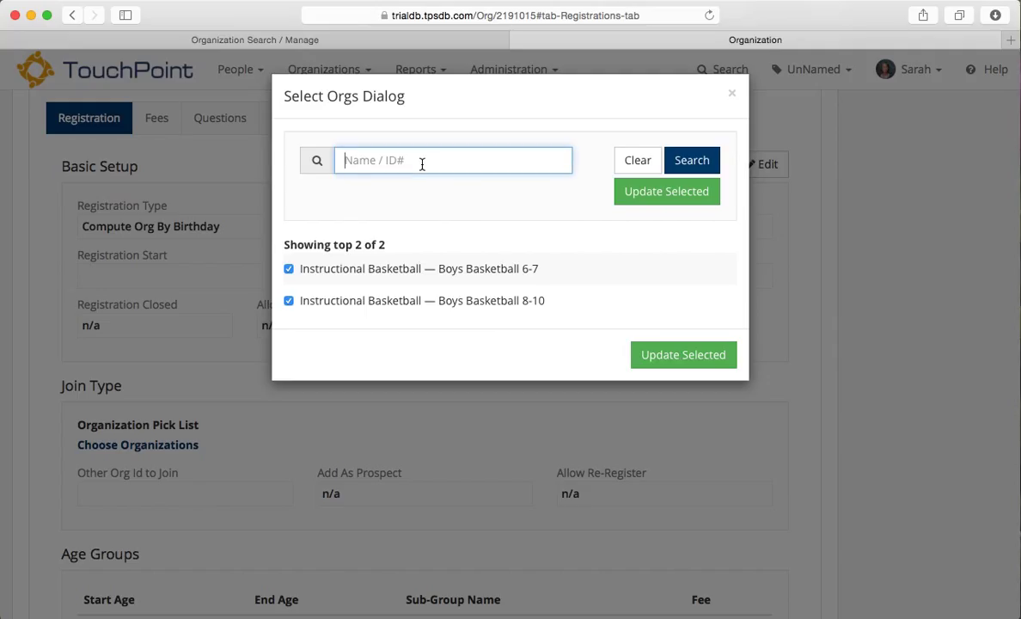
type("girls basketball")
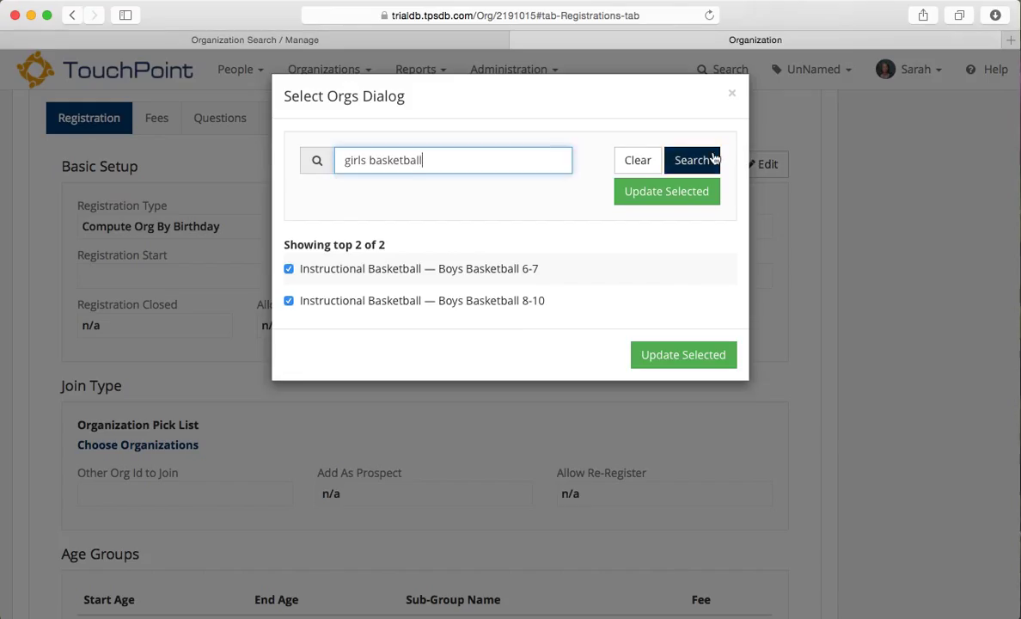
left_click(710, 159)
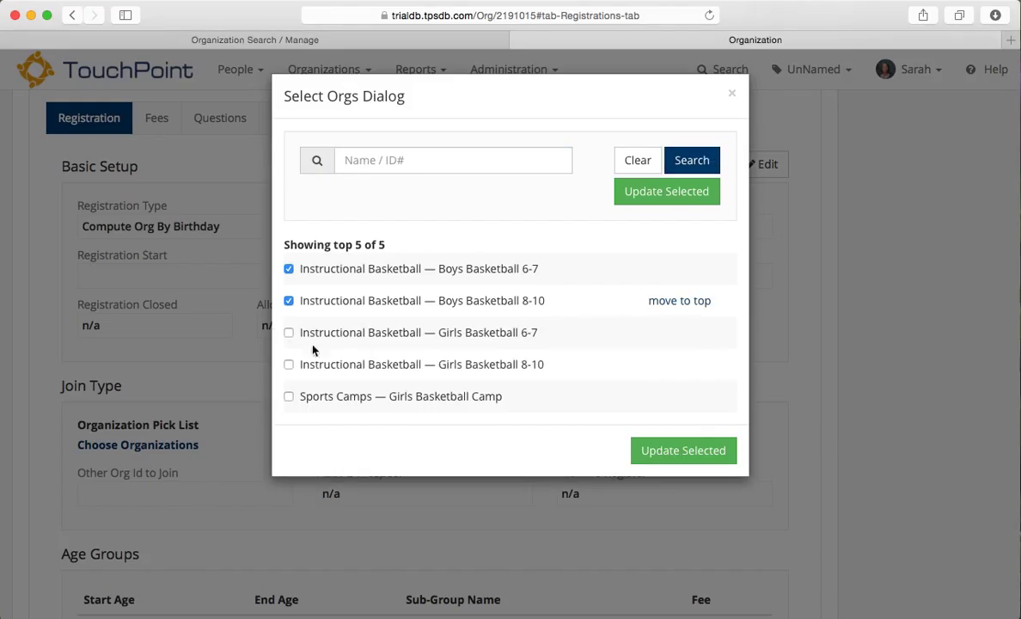
left_click(289, 333)
left_click(289, 365)
left_click(665, 460)
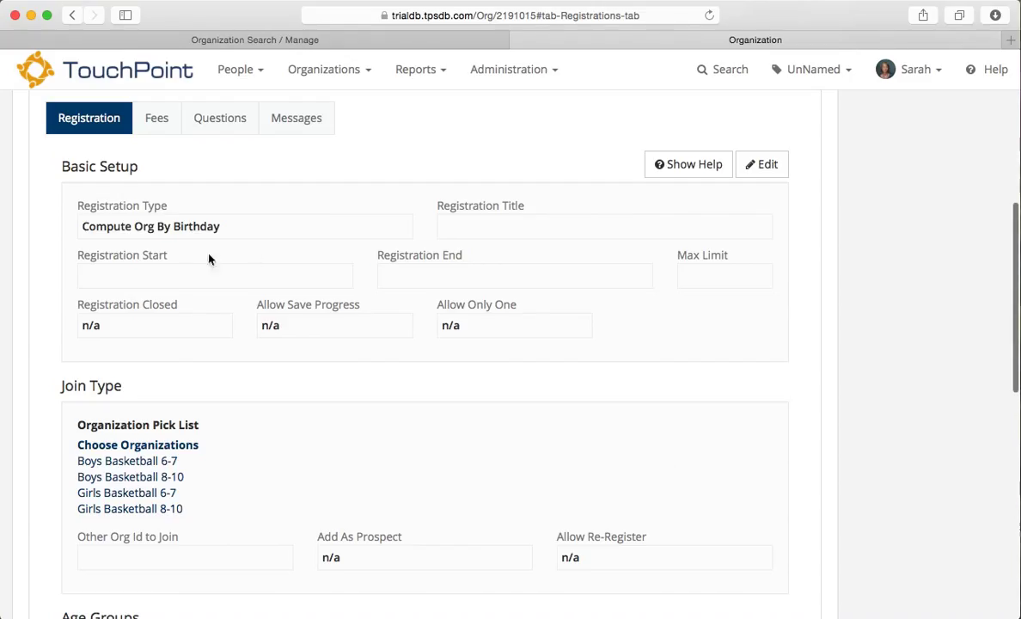
Step: Open the Boys Basketball 6-7 organization from the pick list
scroll(198, 249, "up", 3)
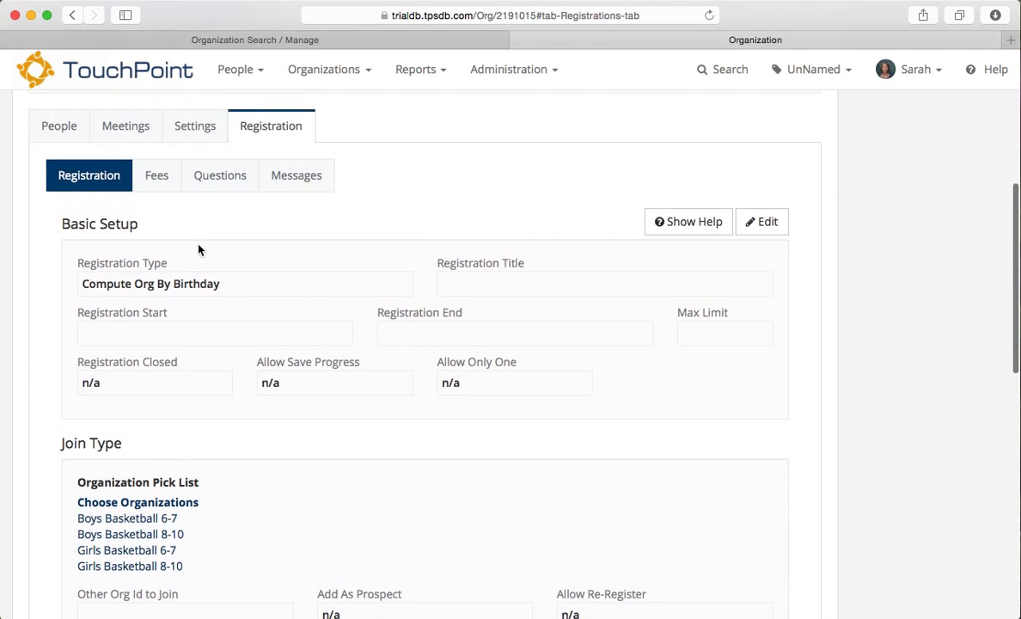
scroll(200, 250, "down", 3)
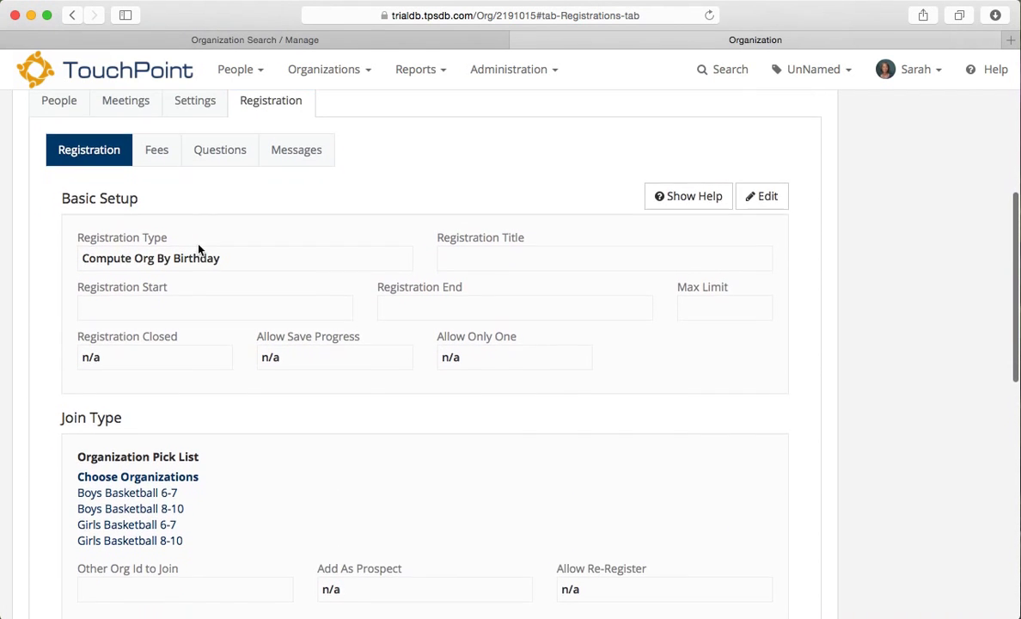
scroll(199, 250, "down", 4)
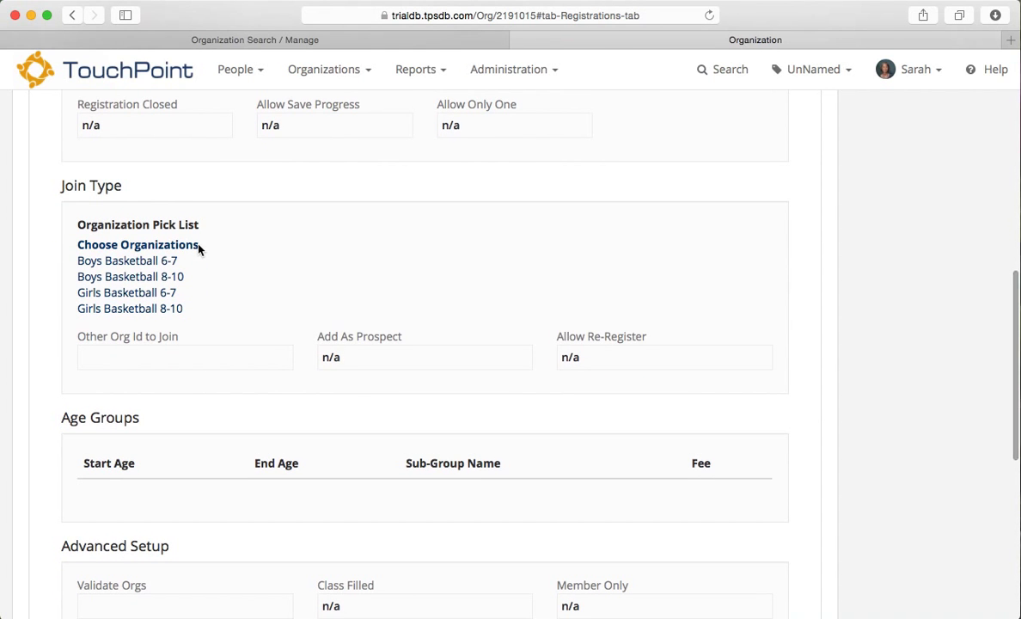
left_click(127, 268)
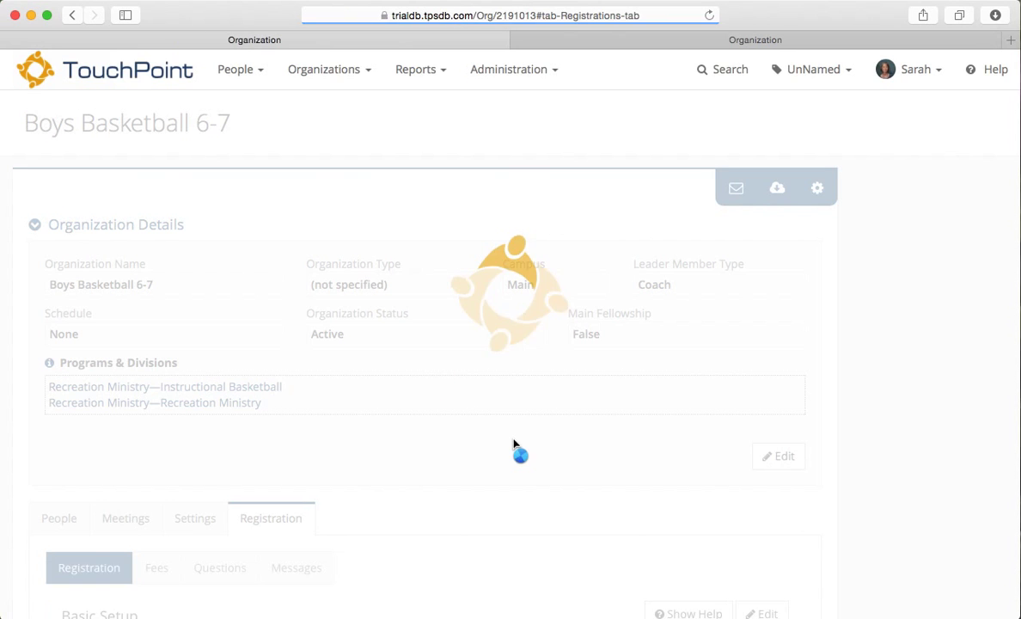
Step: Edit Boys Basketball 6-7's basic settings, leaving Gender set to Male
scroll(491, 449, "down", 5)
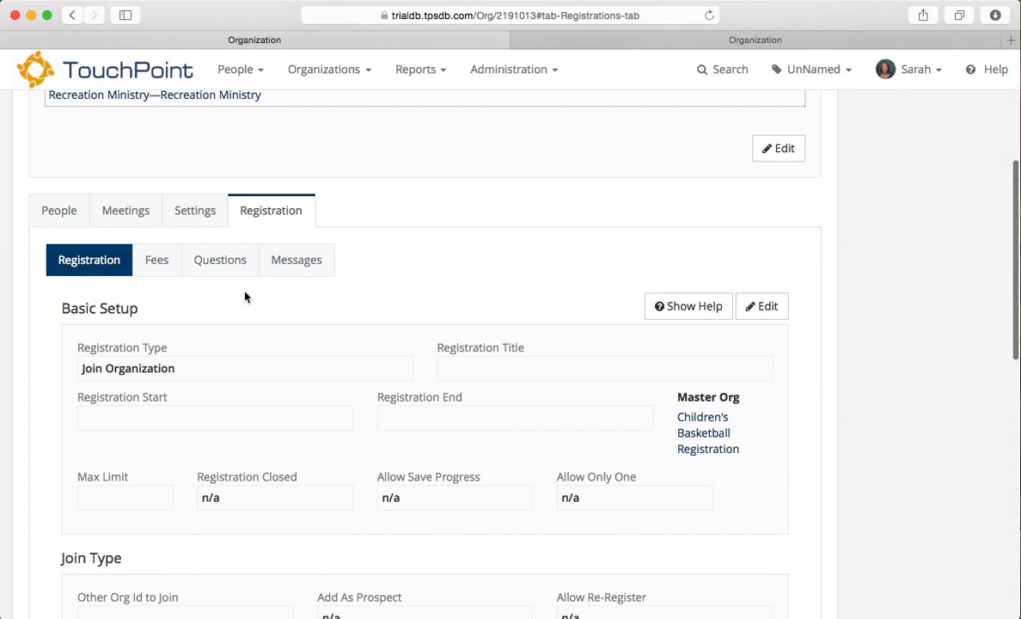
left_click(196, 218)
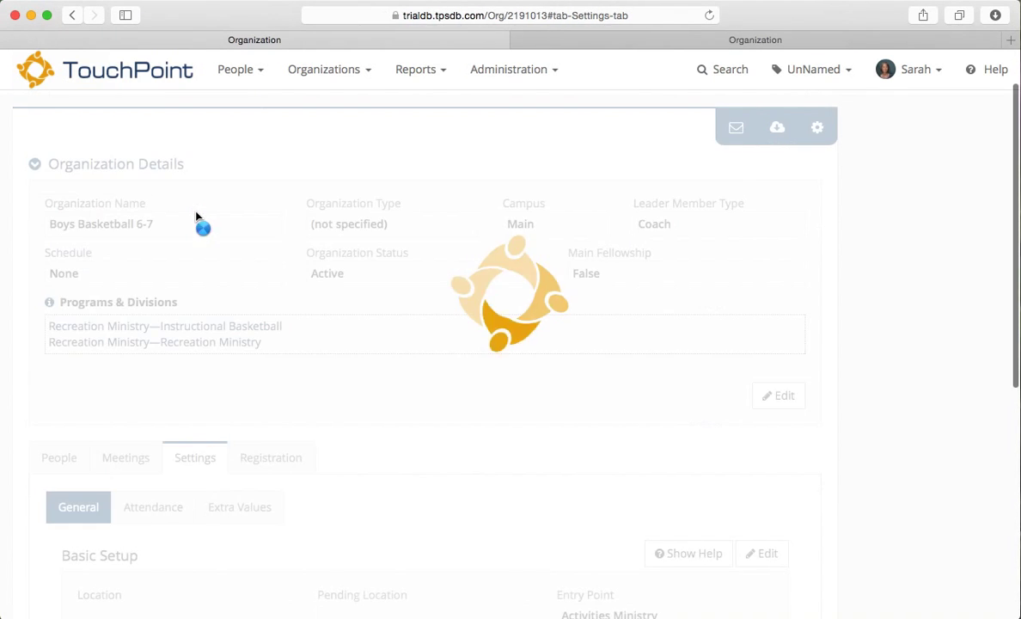
scroll(330, 485, "down", 3)
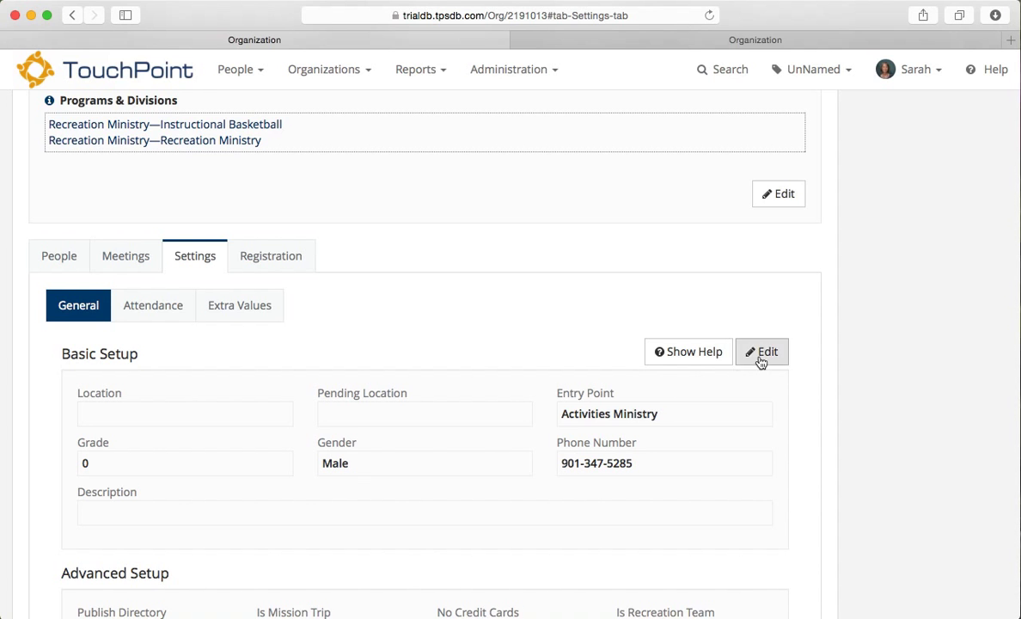
left_click(760, 359)
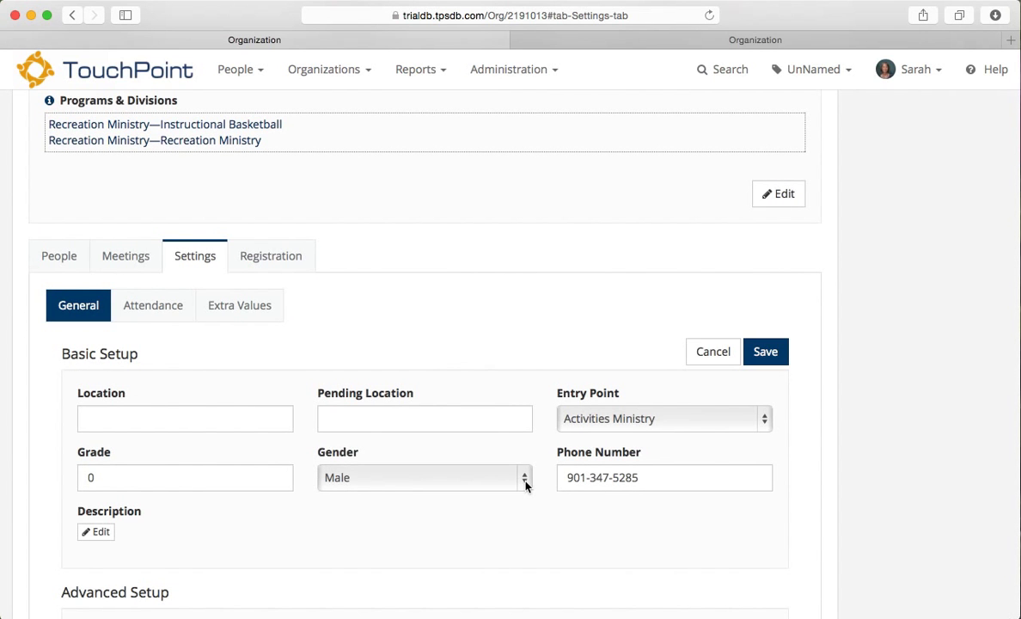
left_click(524, 485)
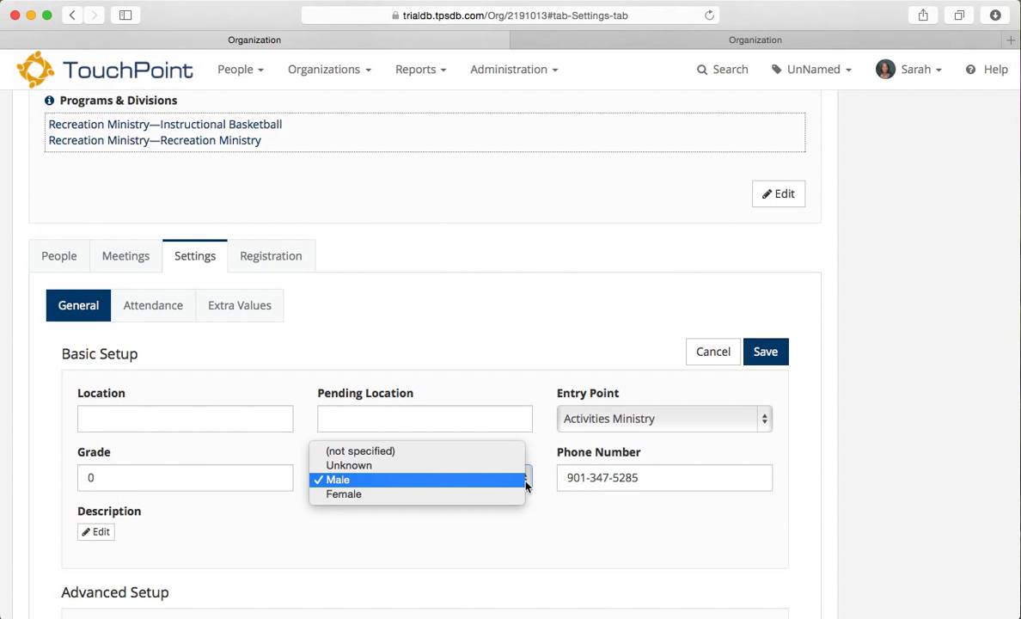
left_click(512, 483)
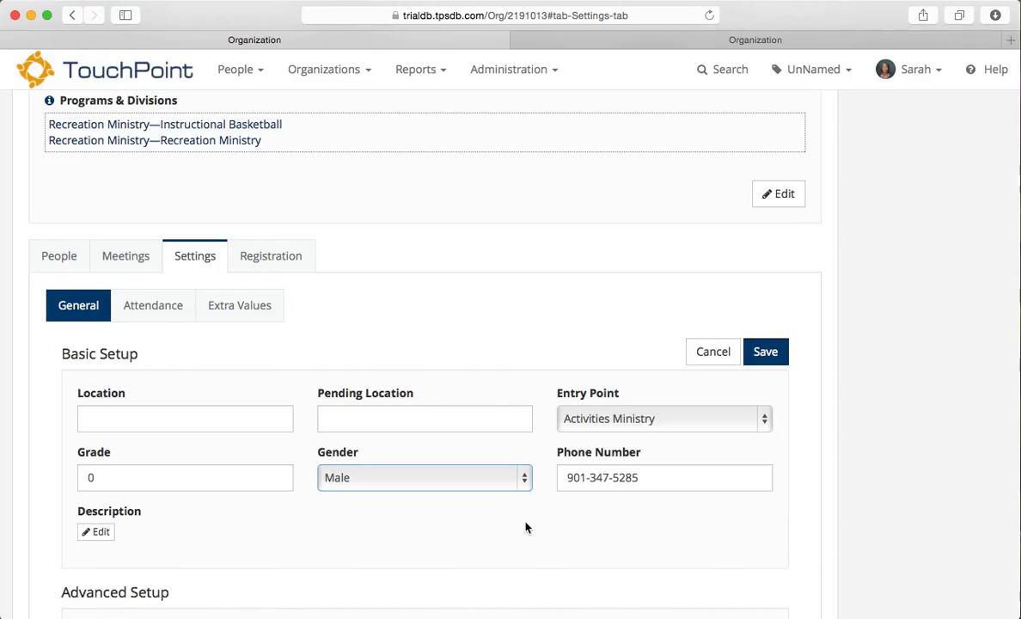
left_click(155, 308)
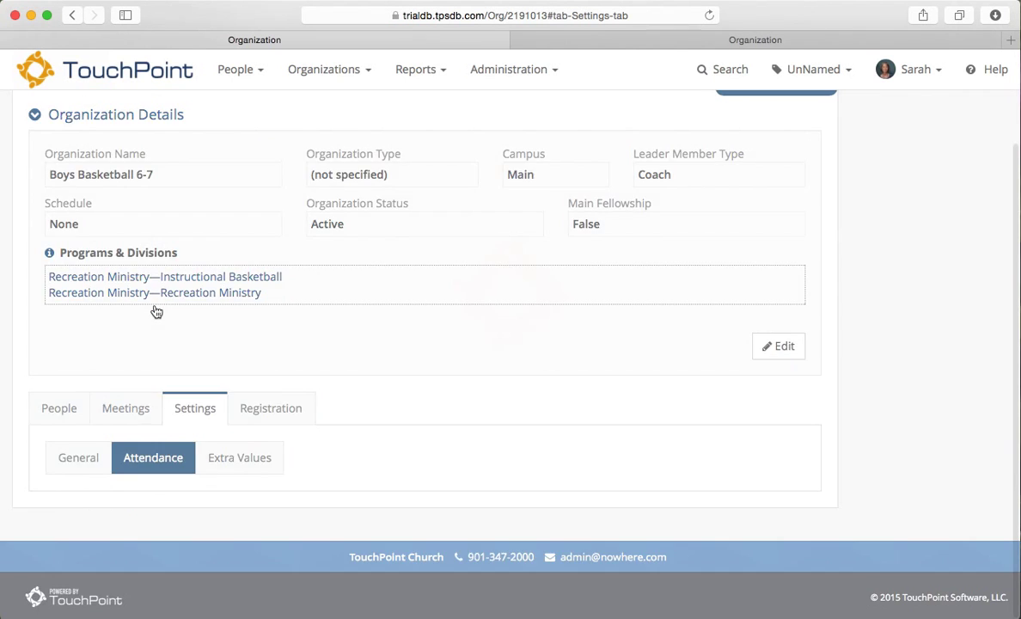
scroll(435, 448, "down", 6)
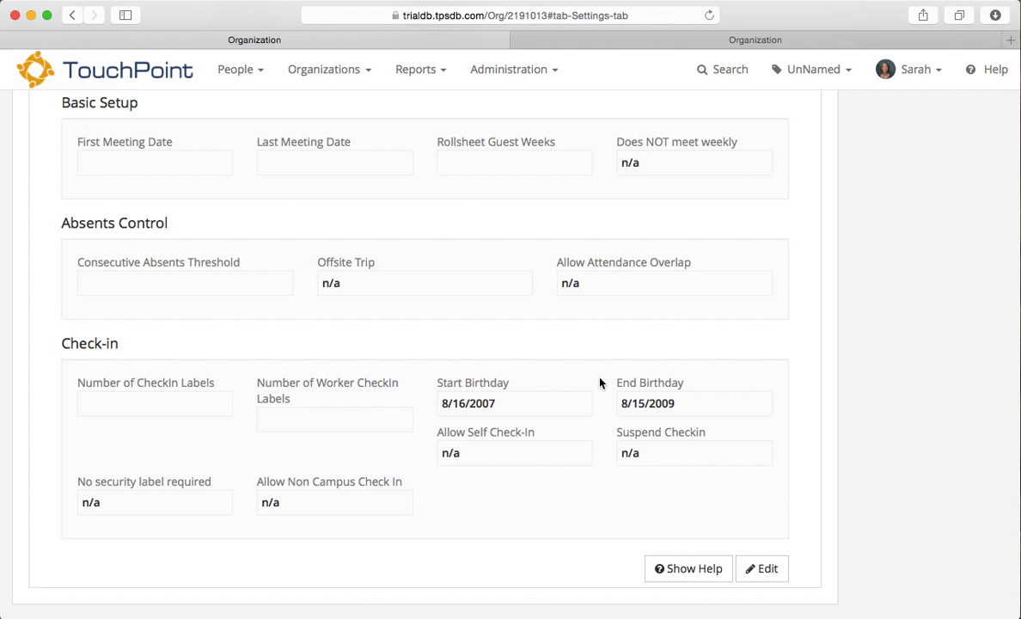
scroll(599, 384, "up", 10)
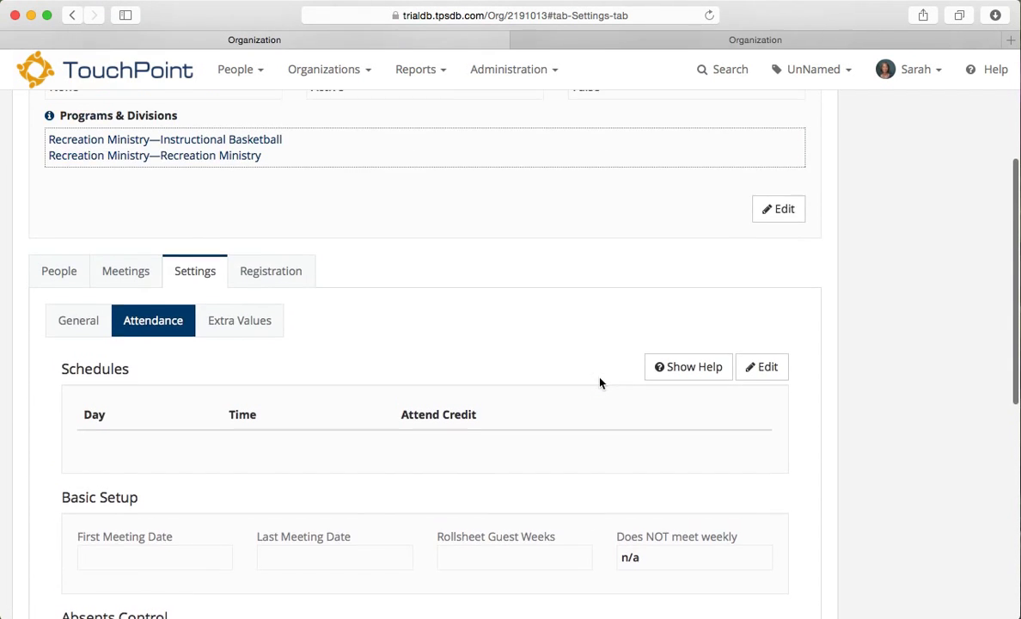
scroll(600, 384, "up", 2)
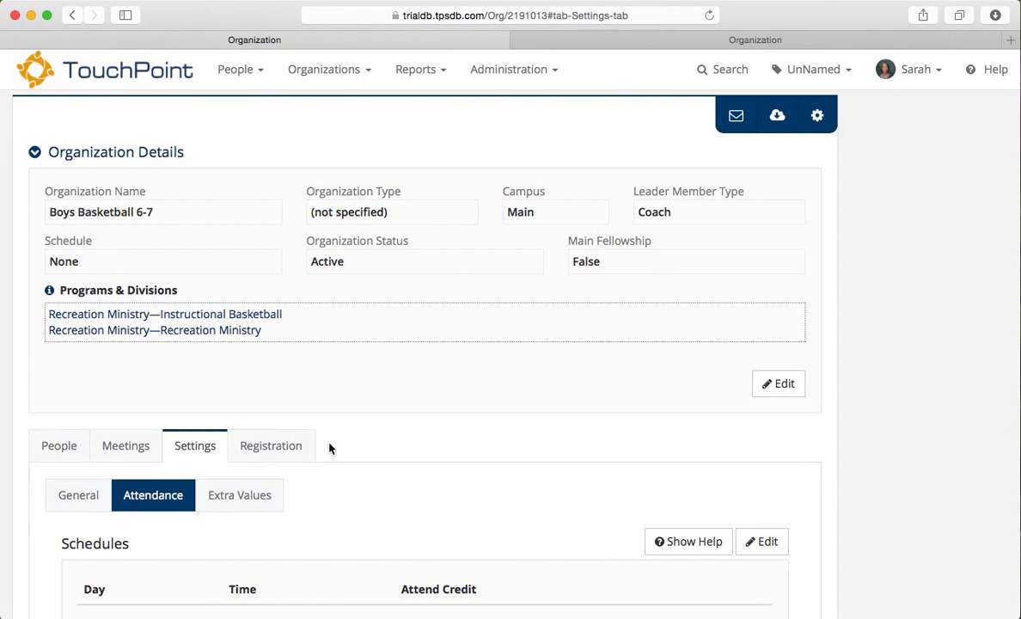
Step: View Boys Basketball 6-7's registration questions down to the "How often do you attend?" dropdown
left_click(294, 447)
scroll(408, 463, "down", 3)
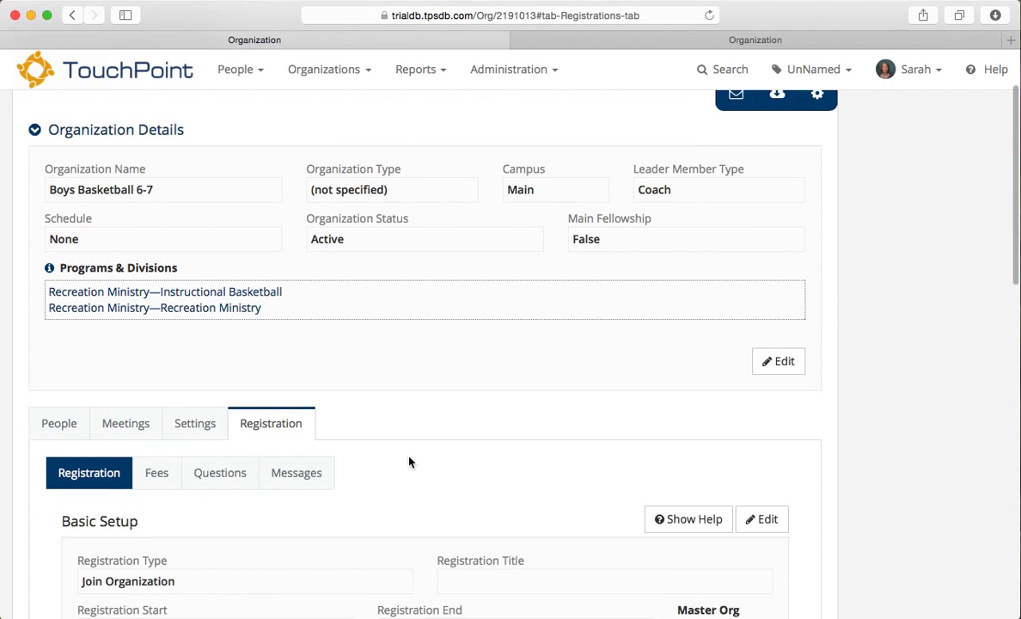
left_click(222, 382)
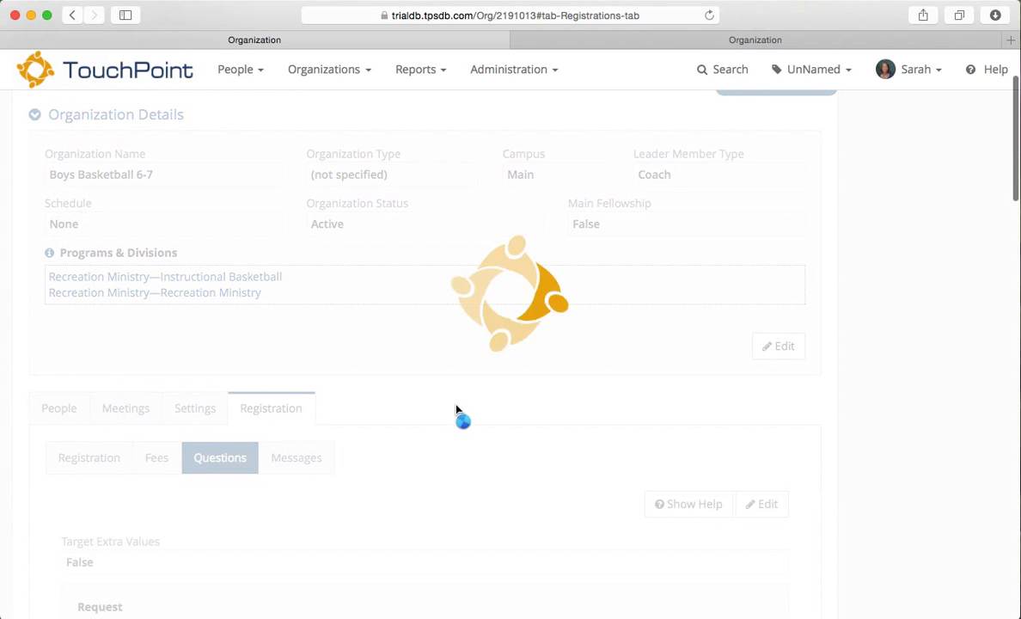
scroll(470, 417, "down", 5)
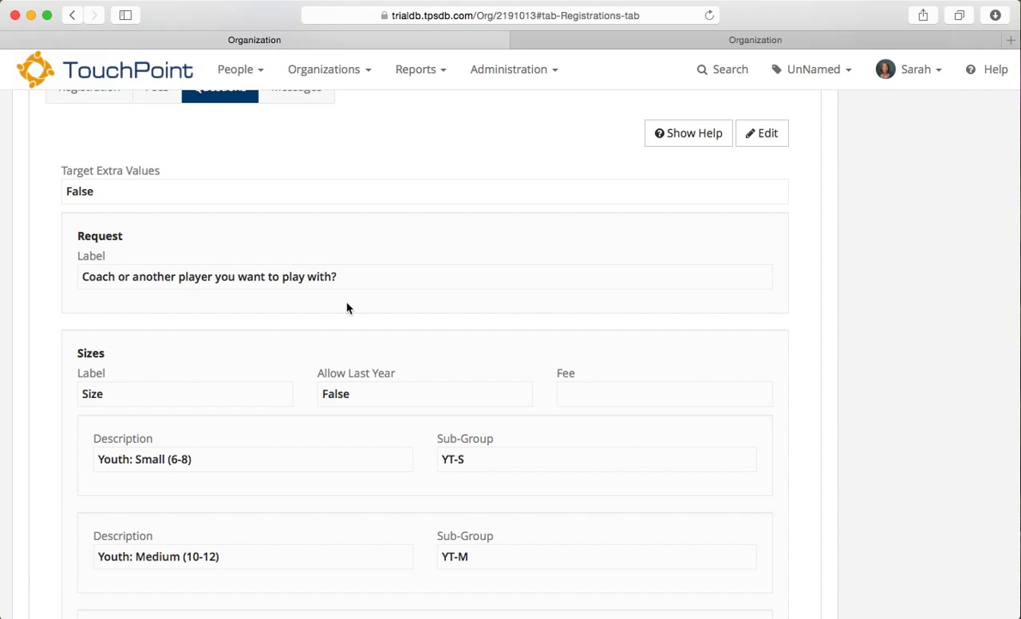
scroll(347, 306, "down", 3)
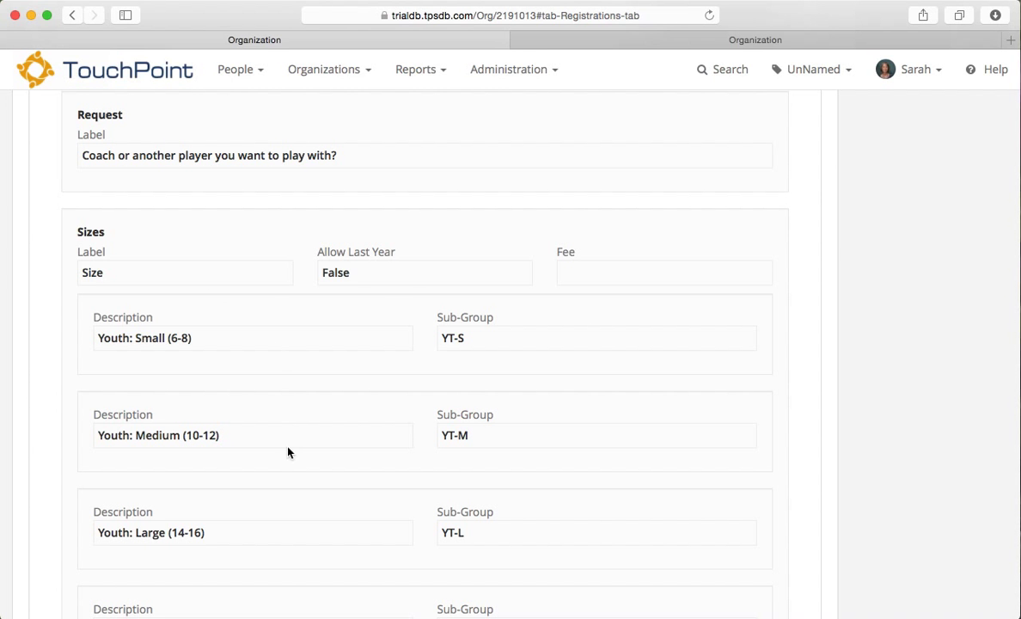
scroll(288, 452, "down", 10)
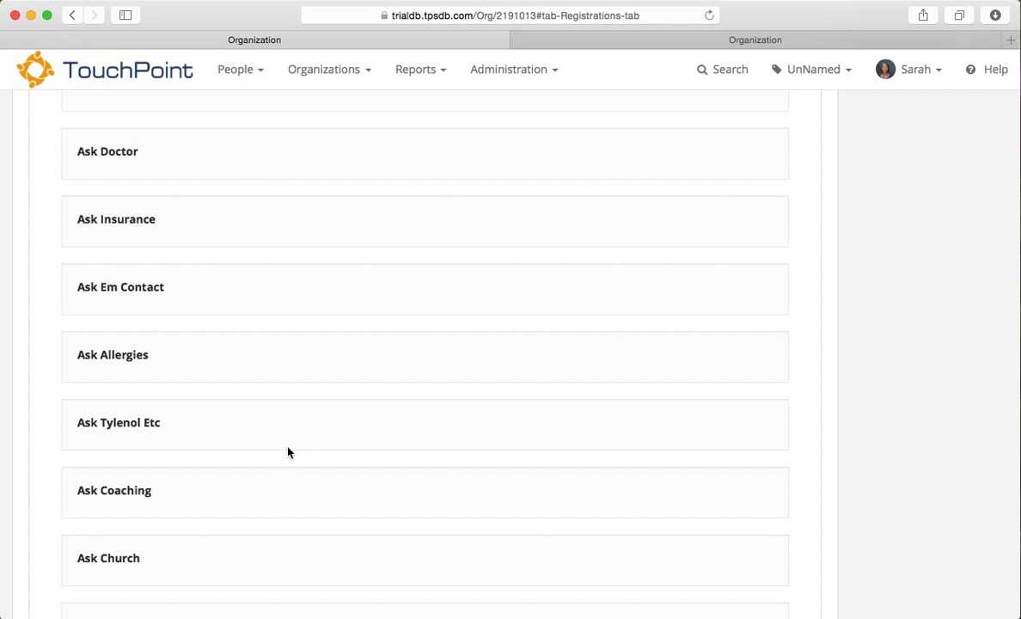
scroll(288, 452, "down", 3)
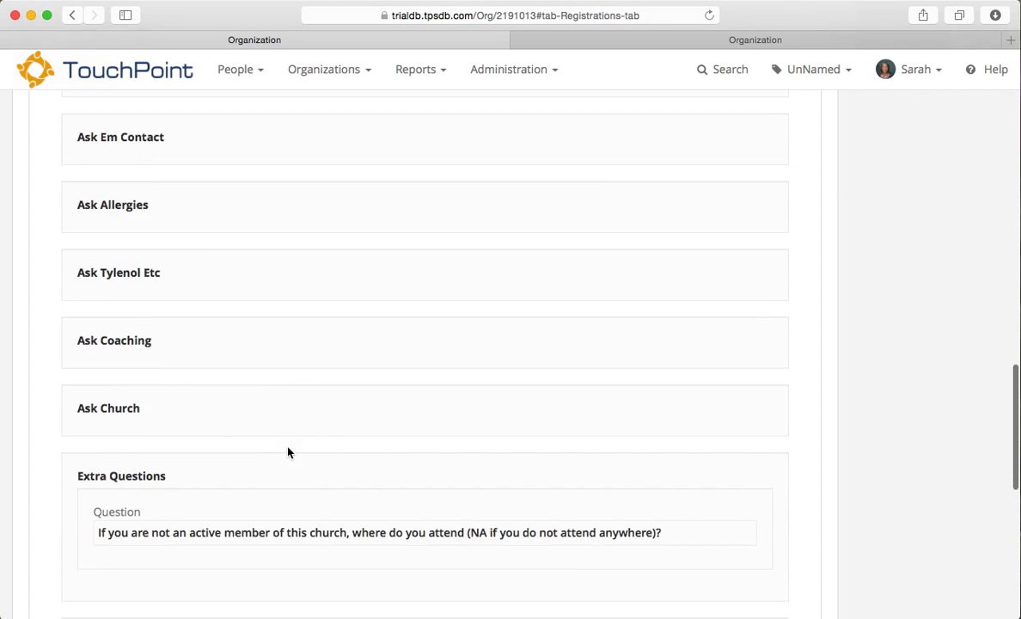
scroll(288, 452, "down", 3)
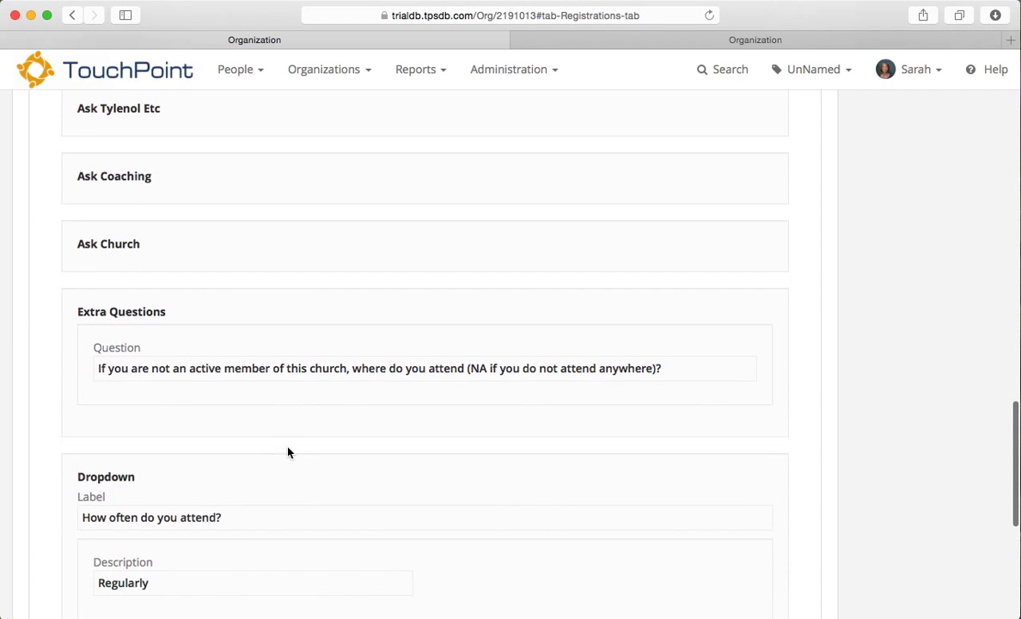
scroll(287, 452, "down", 4)
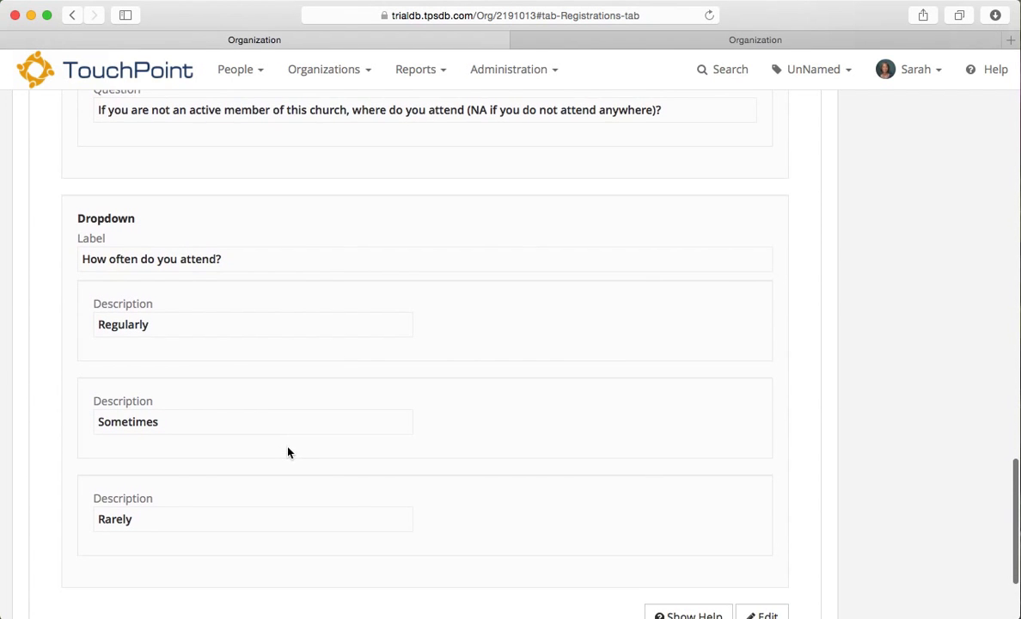
scroll(288, 452, "down", 2)
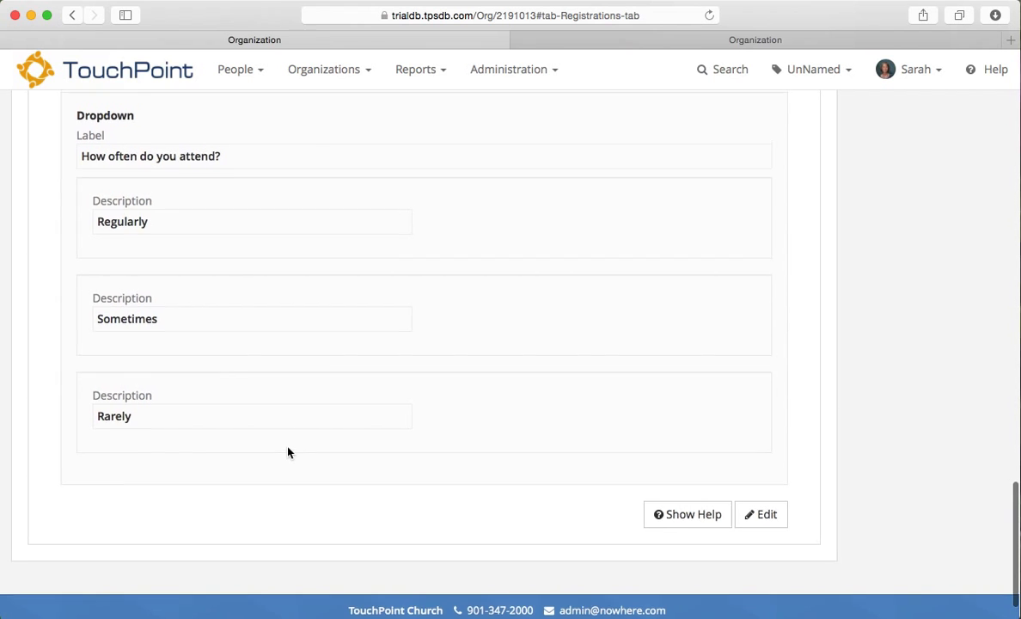
scroll(288, 452, "up", 4)
scroll(288, 452, "up", 4)
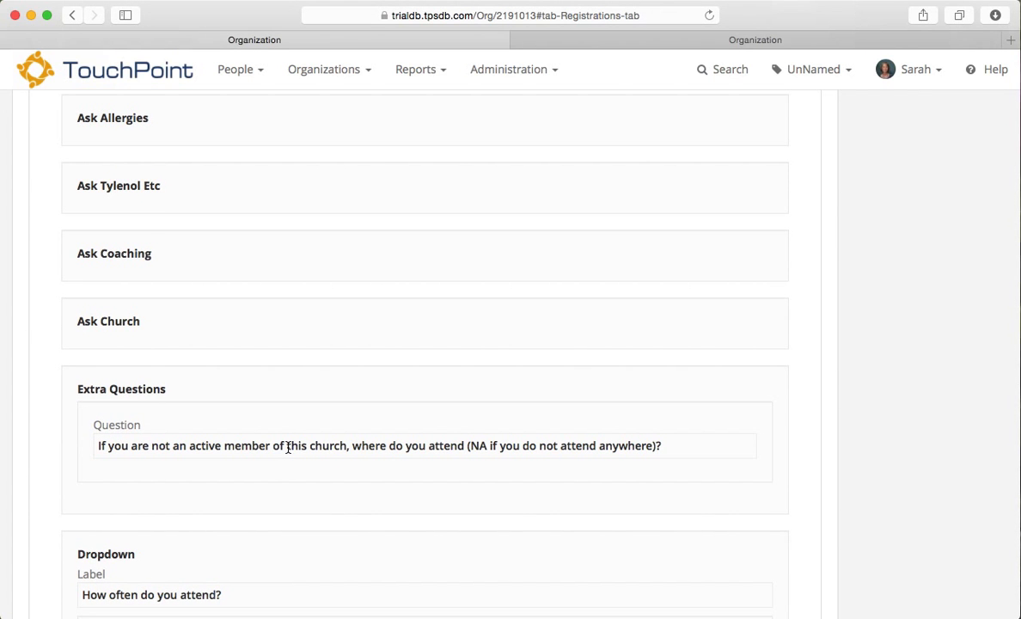
scroll(288, 447, "up", 20)
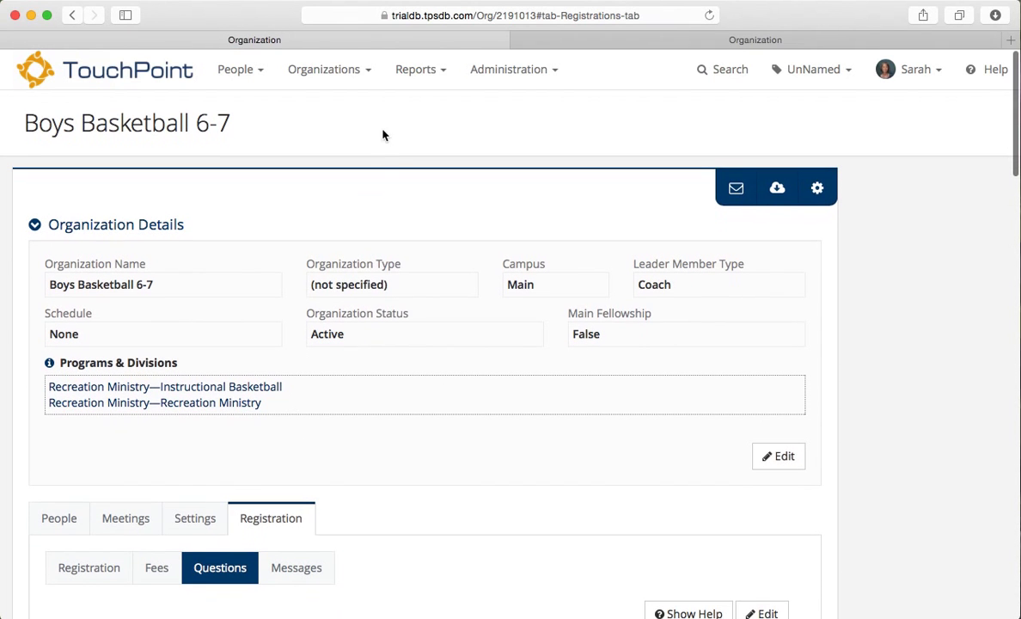
Step: Reopen the Children's Basketball Registration organization from Recent and check its four-team Join Type pick list
left_click(325, 74)
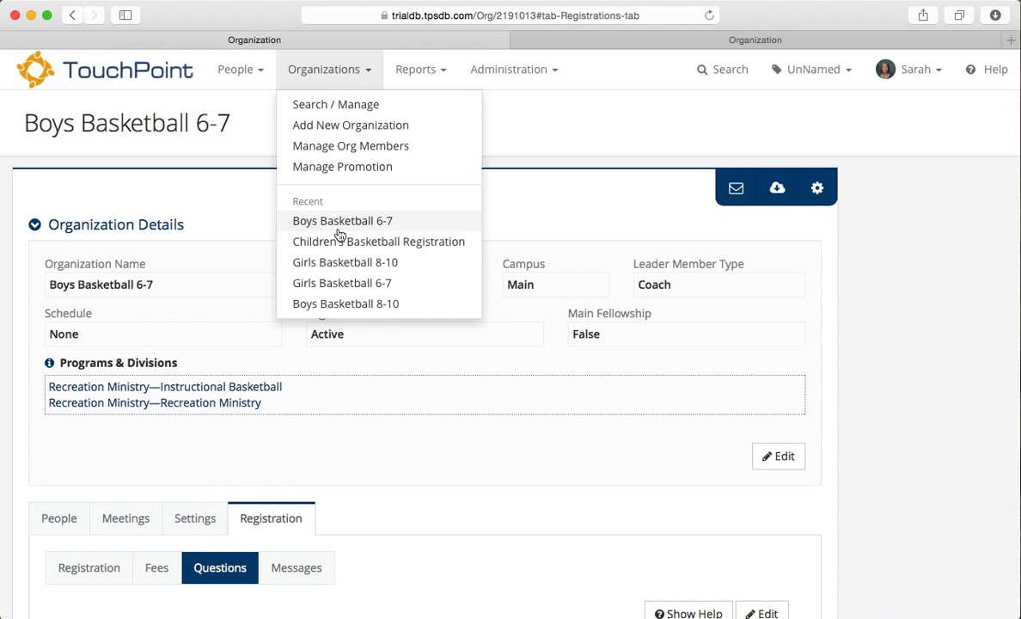
left_click(339, 243)
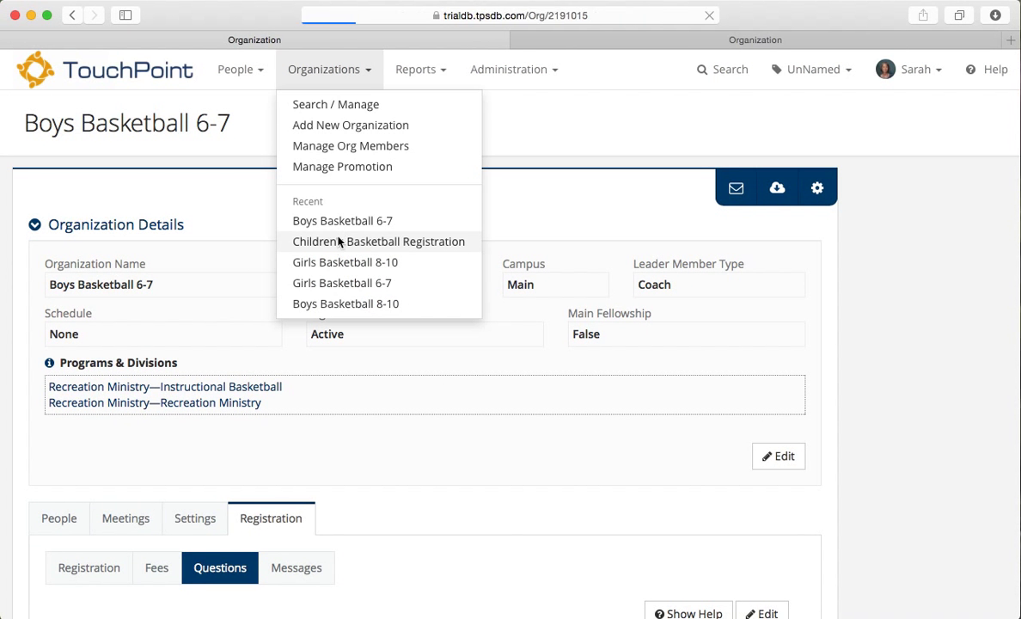
scroll(374, 366, "down", 10)
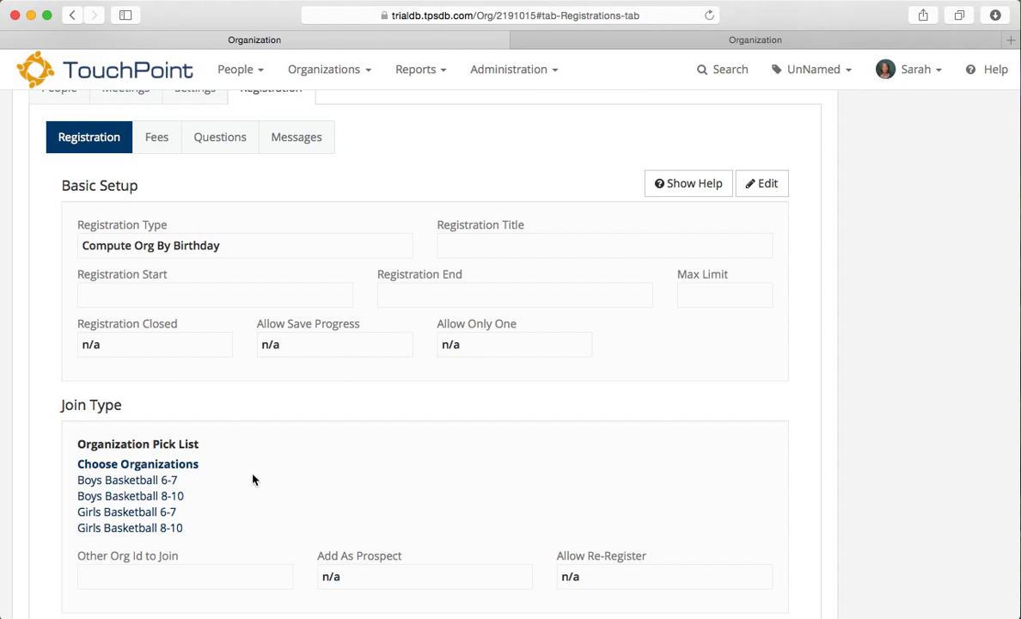
scroll(252, 480, "up", 9)
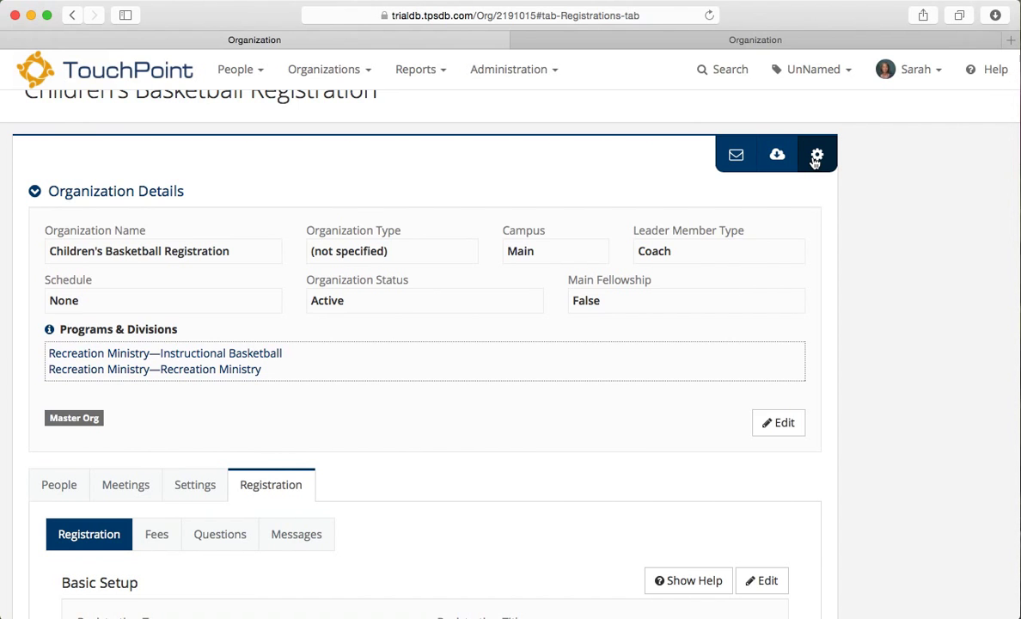
Step: Use Try Registration to open the public registration URL in a new tab, showing the family members
left_click(814, 158)
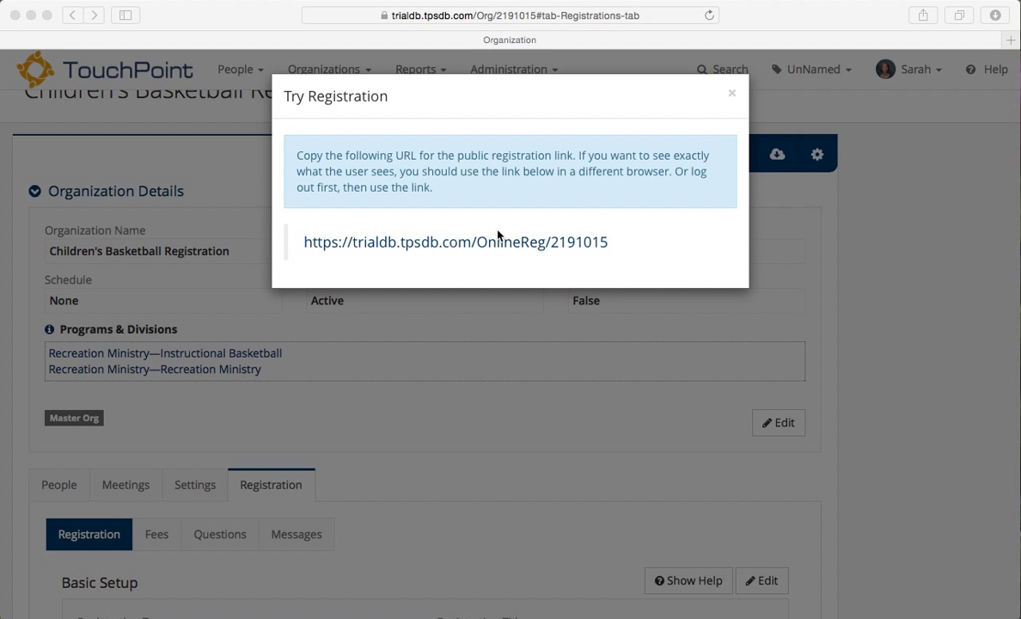
left_click(491, 257)
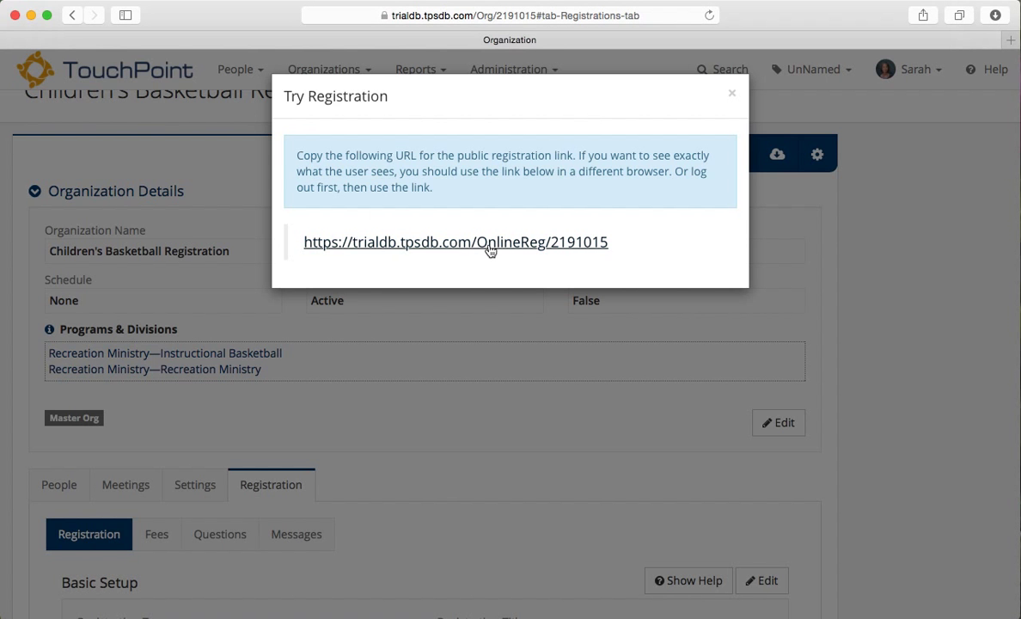
left_click(490, 250)
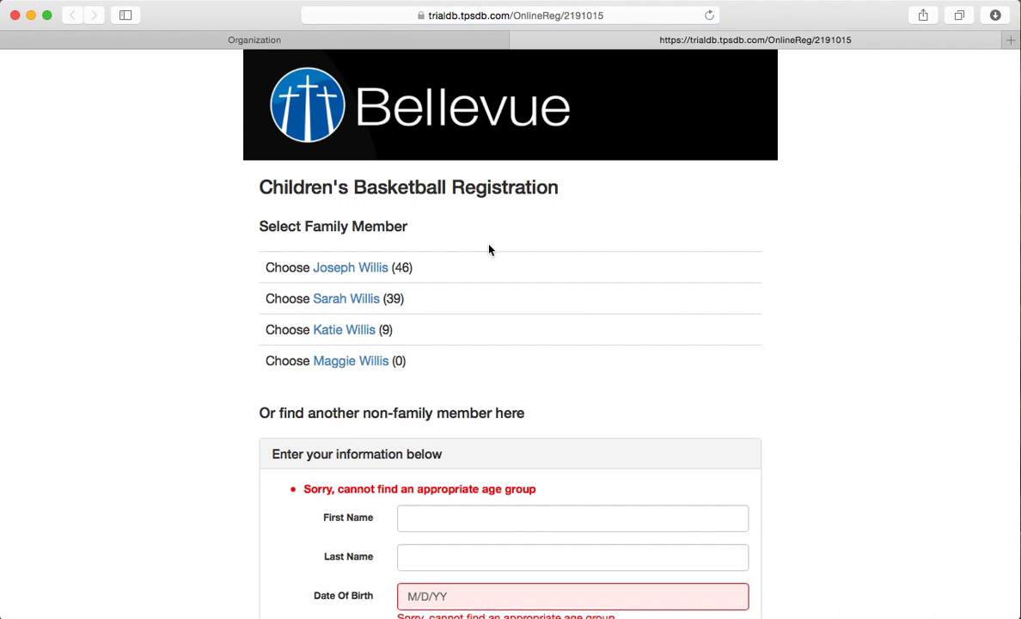
scroll(573, 297, "down", 3)
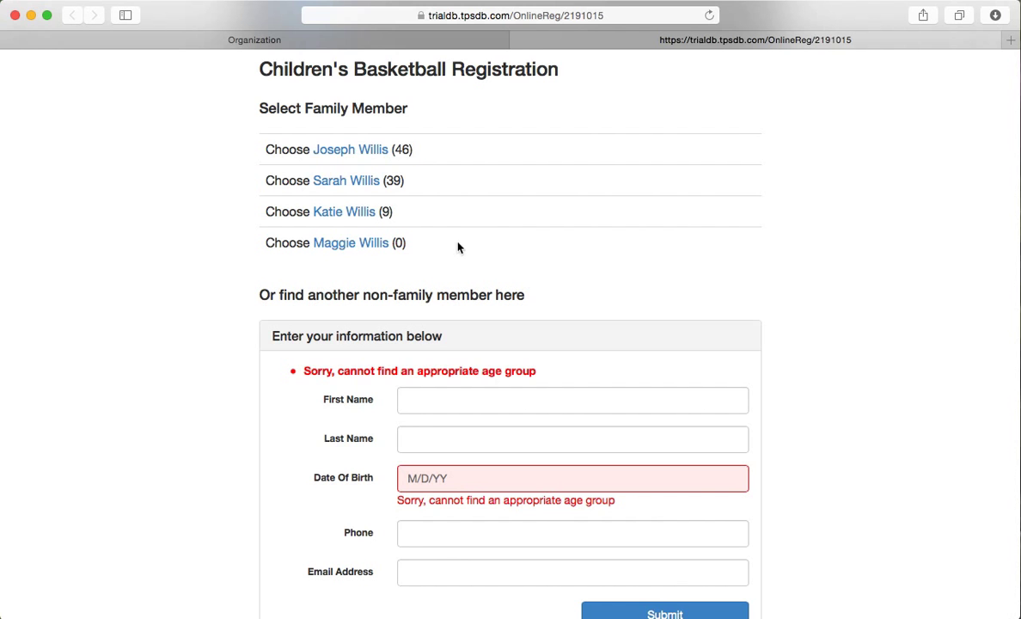
Step: Choose the nine-year-old daughter and see her placed in Girls Basketball 8-10
left_click(343, 211)
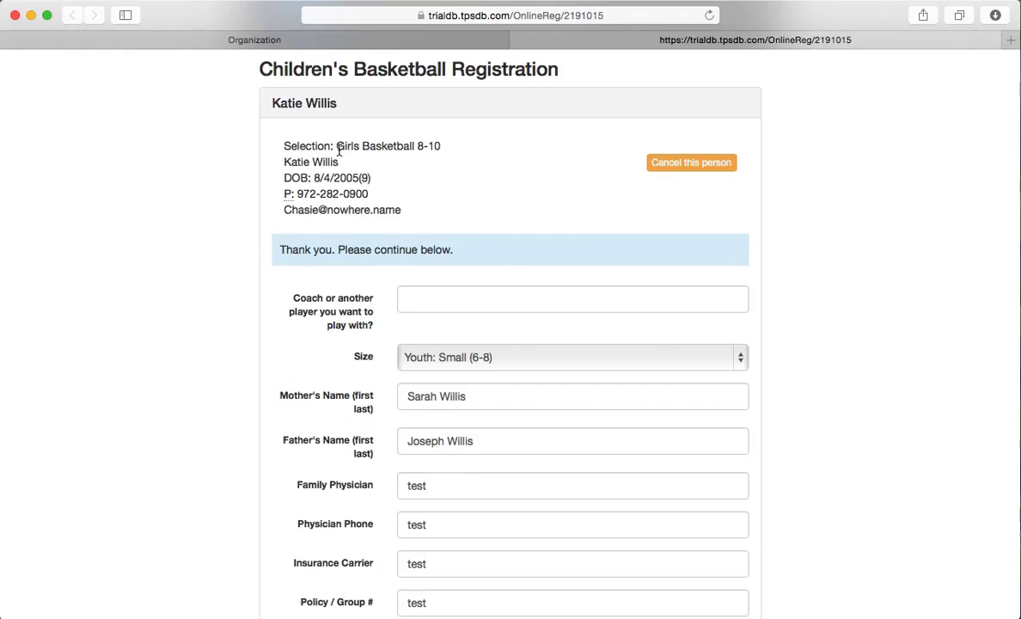
left_click_drag(337, 148, 448, 148)
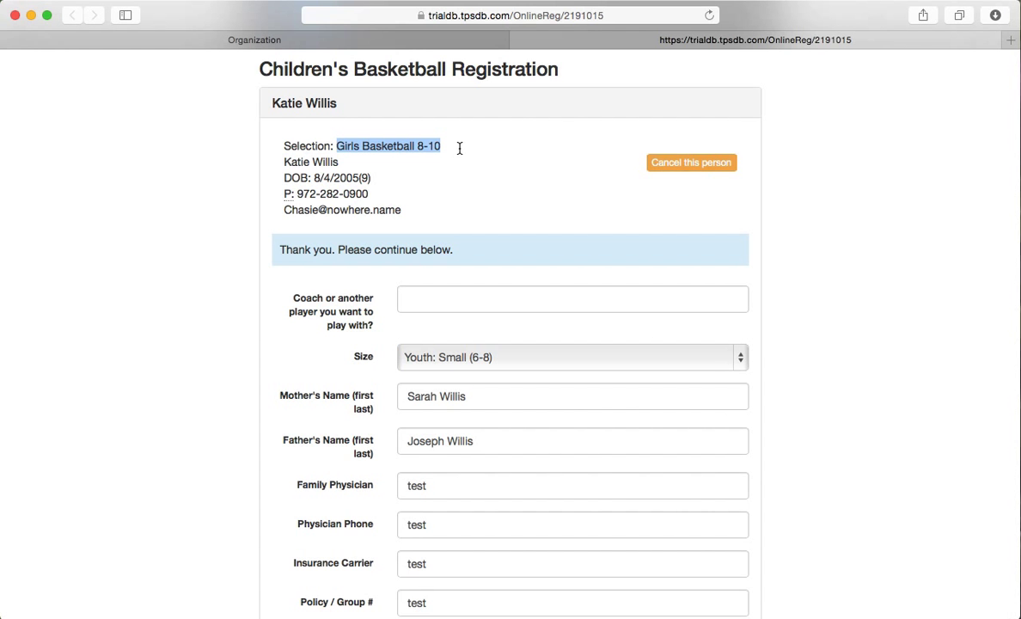
left_click(529, 304)
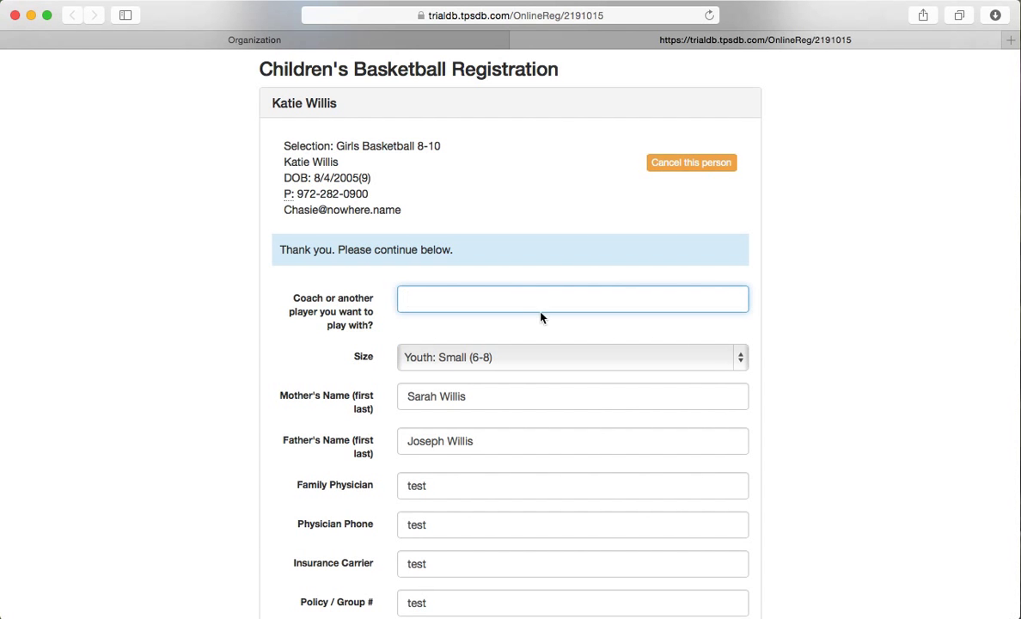
Step: Review her prefilled registration questions, including the attendance frequency choices, without changing any
scroll(586, 431, "down", 5)
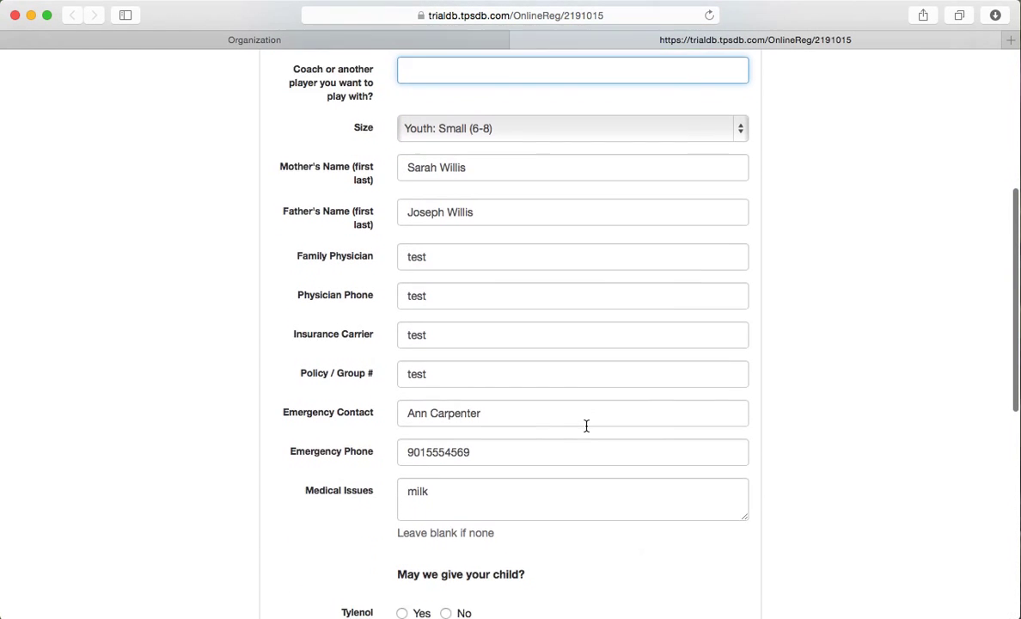
scroll(586, 427, "down", 4)
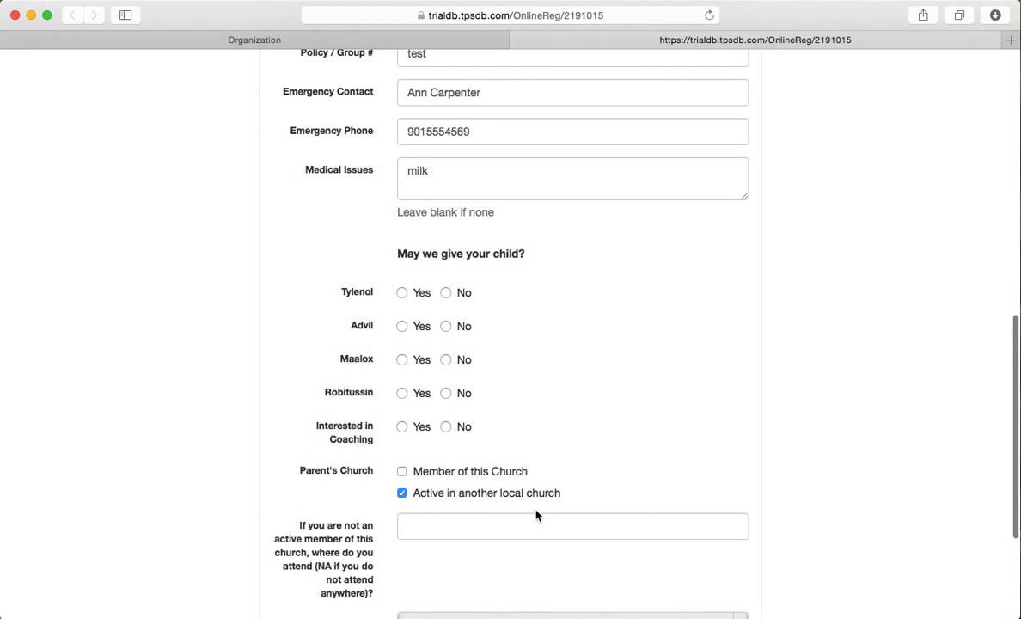
scroll(536, 515, "down", 3)
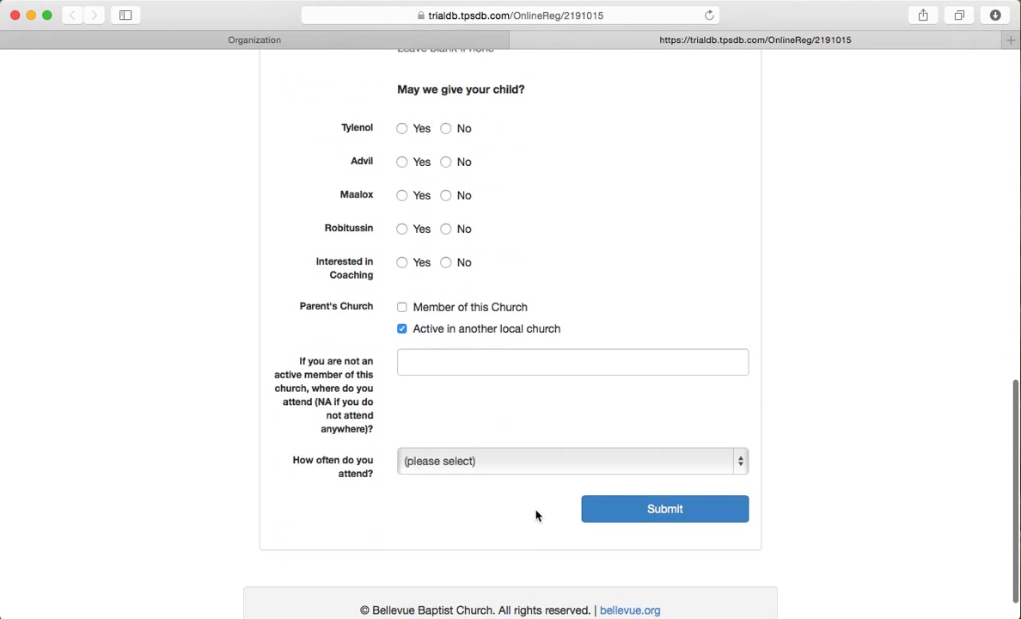
left_click(497, 458)
left_click(496, 457)
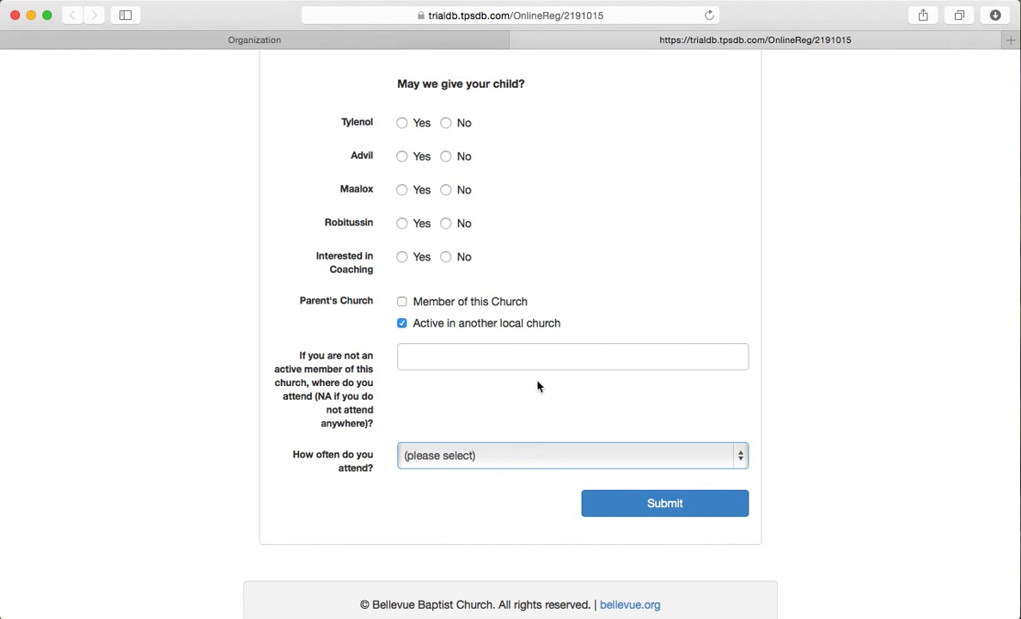
scroll(537, 386, "up", 15)
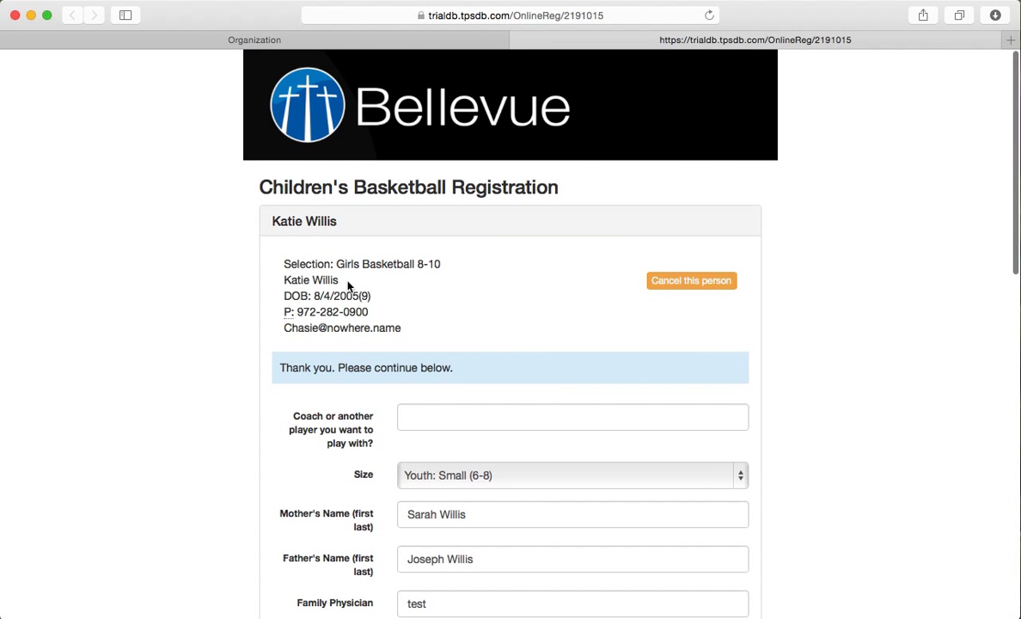